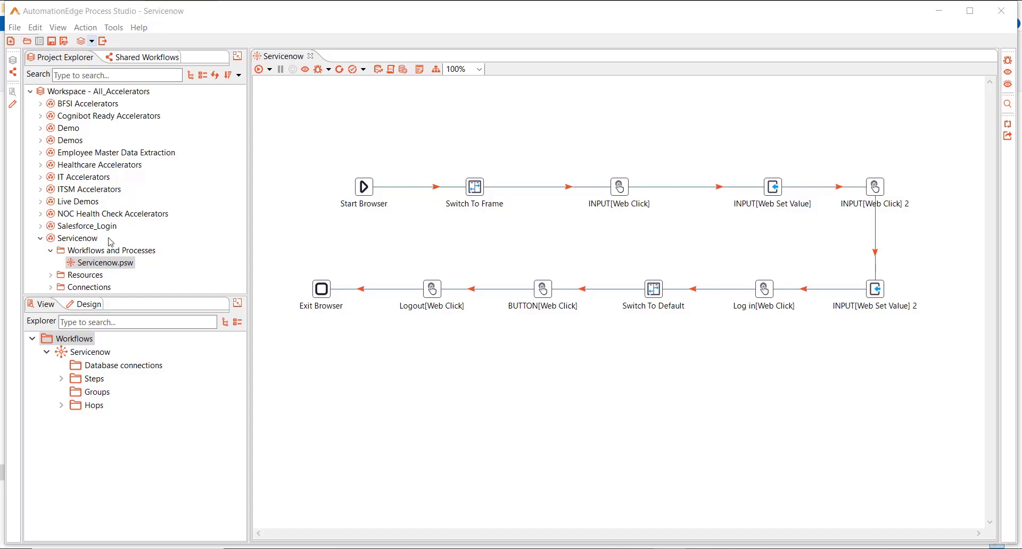
Step: Export the Servicenow project as a shared workflow with Servicenow.psw as the main workflow
right_click(76, 242)
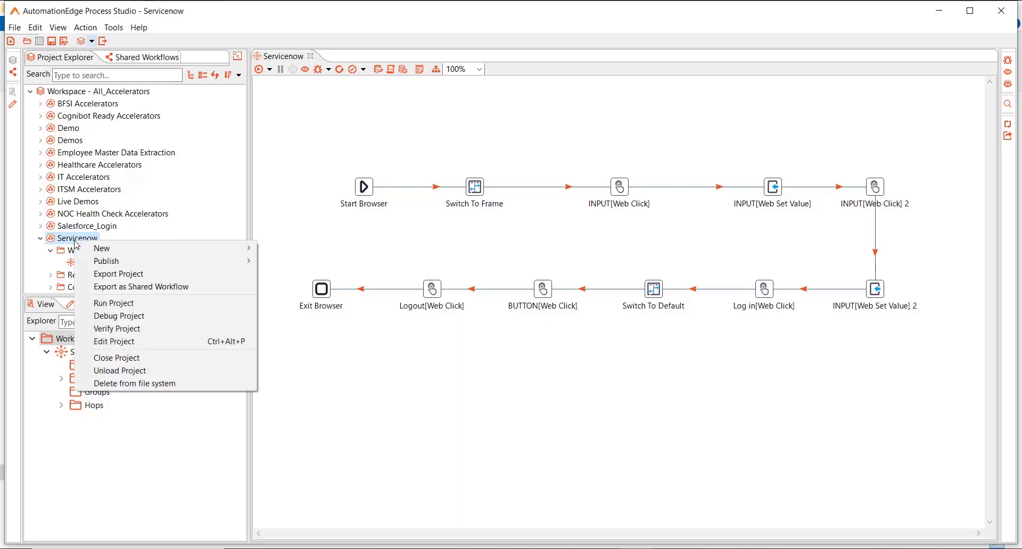
click(133, 287)
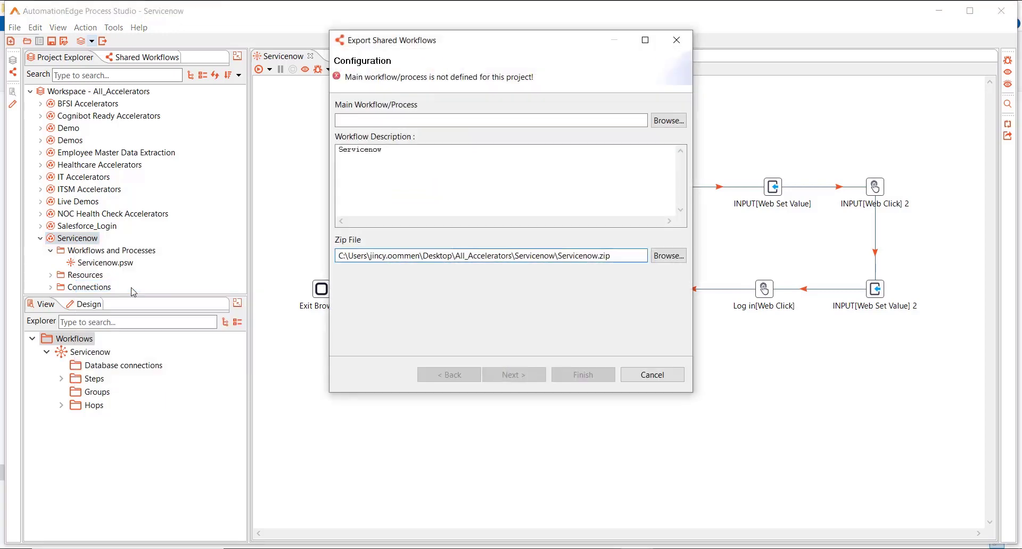
click(670, 123)
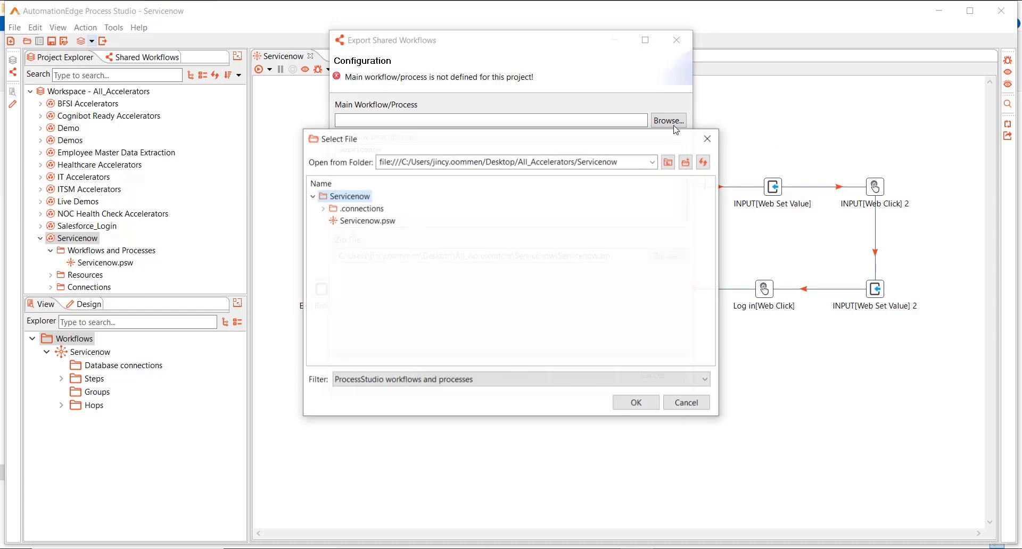
click(351, 220)
click(639, 402)
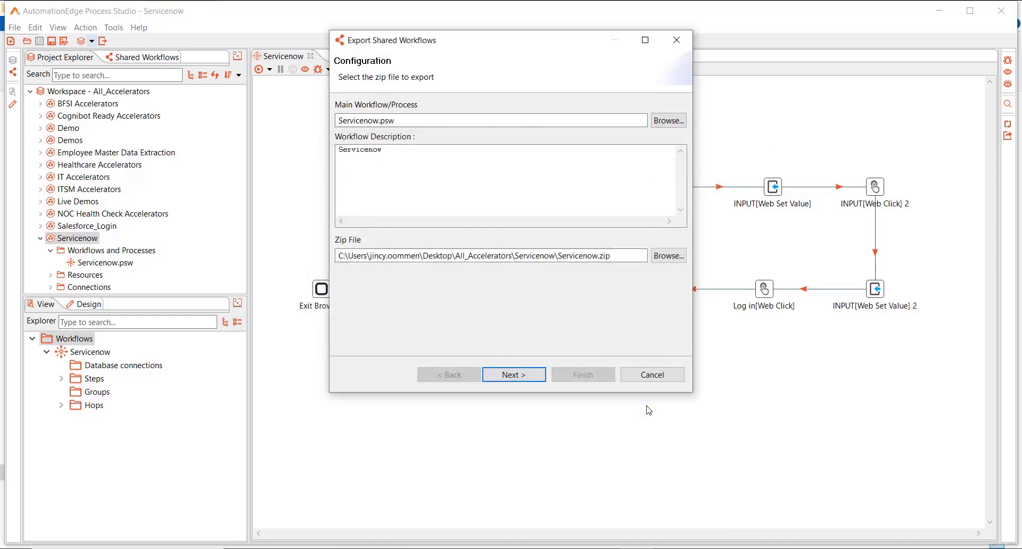
Step: Set the description to 'Servicenow Login' and the export zip location to the Desktop
click(396, 152)
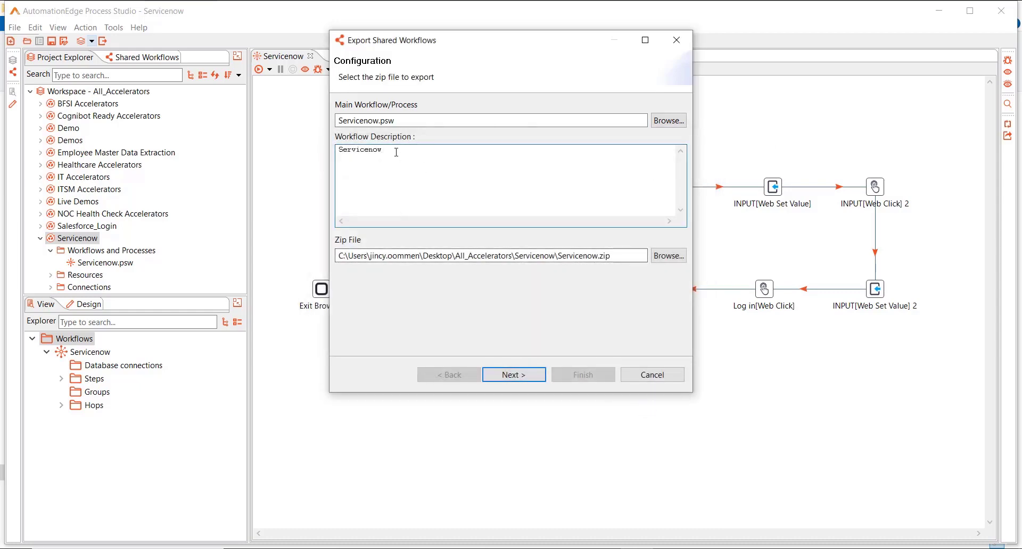
text(Login)
click(668, 255)
click(728, 348)
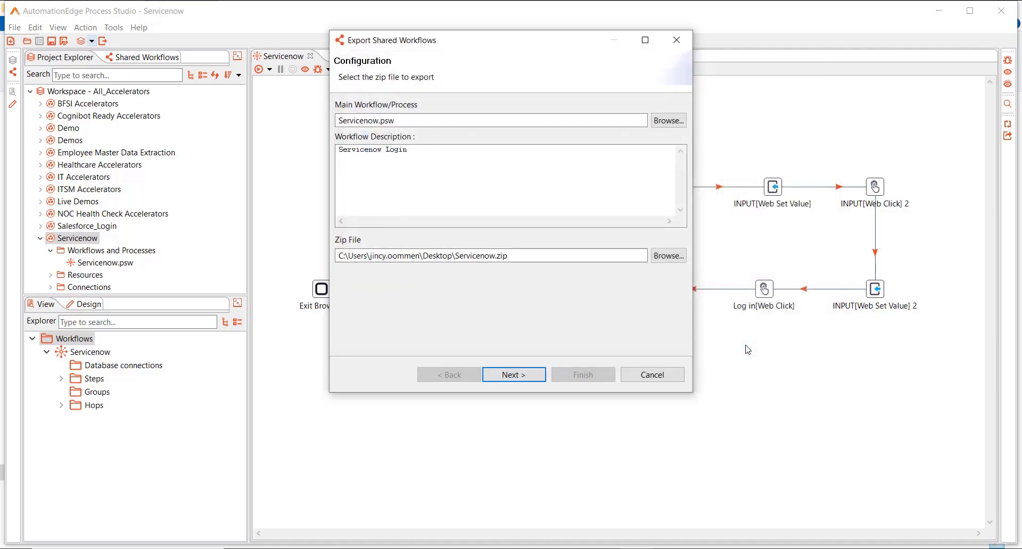
click(539, 380)
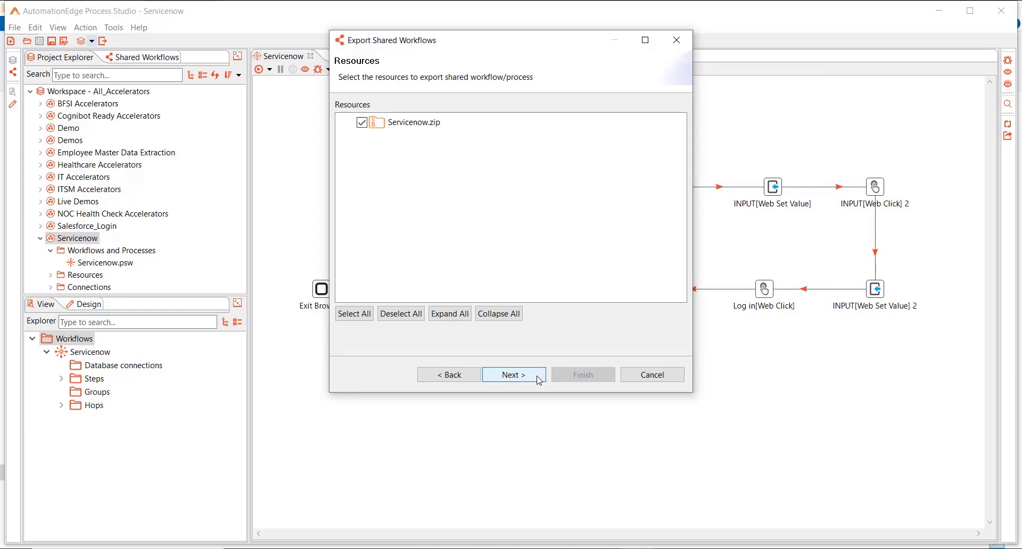
Step: Leave Servicenow.zip checked on the Resources page and continue to workflow information
click(539, 380)
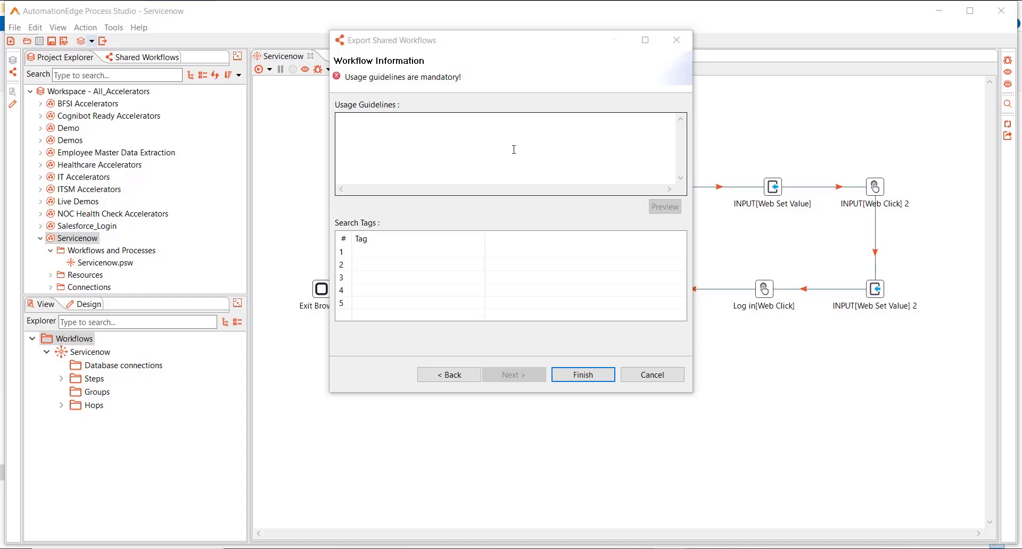
Step: Add guidelines 'This is used to login into Servicenow' and tags ServiceNow_Login, Snow_login, then finish exporting
click(513, 149)
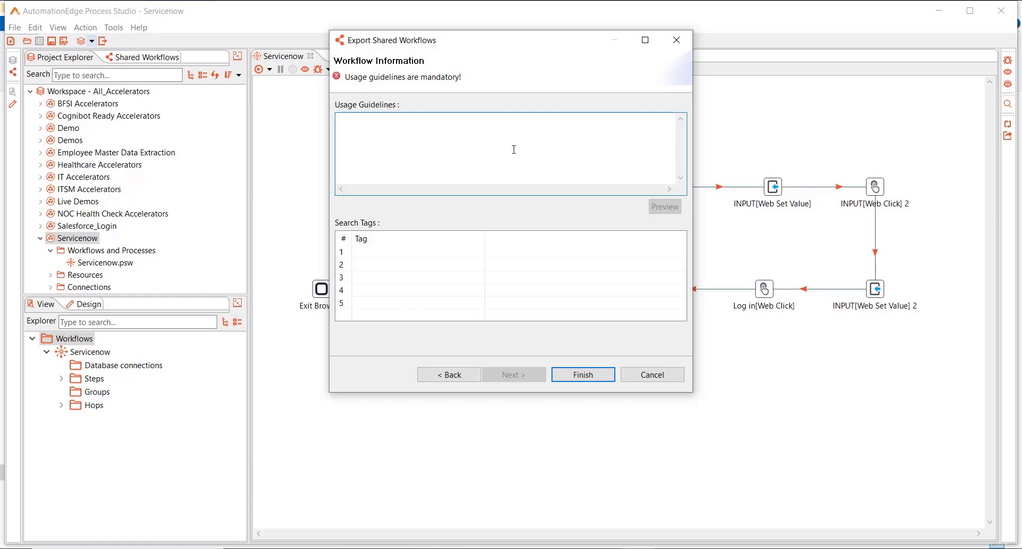
text(This is used to login int)
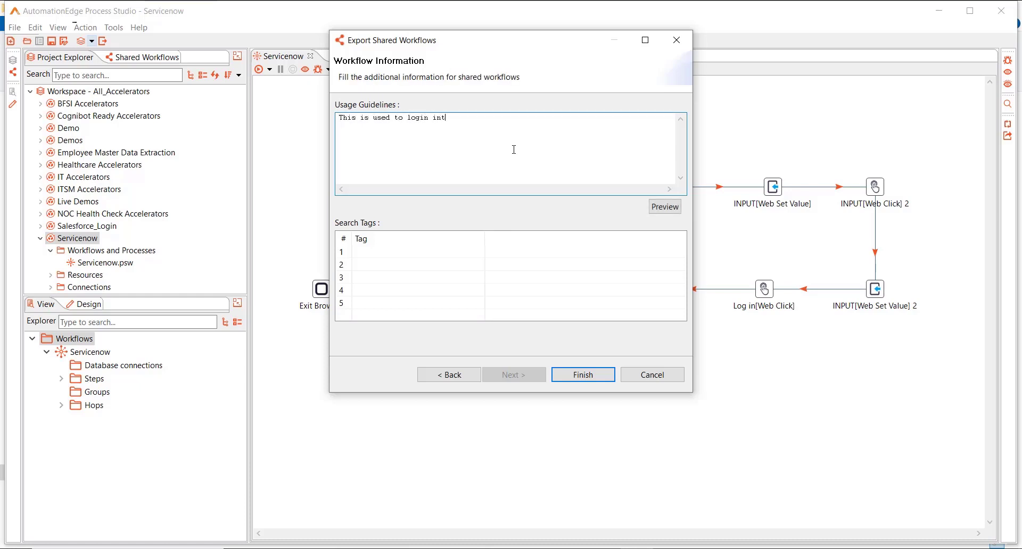
text(o Servicenow)
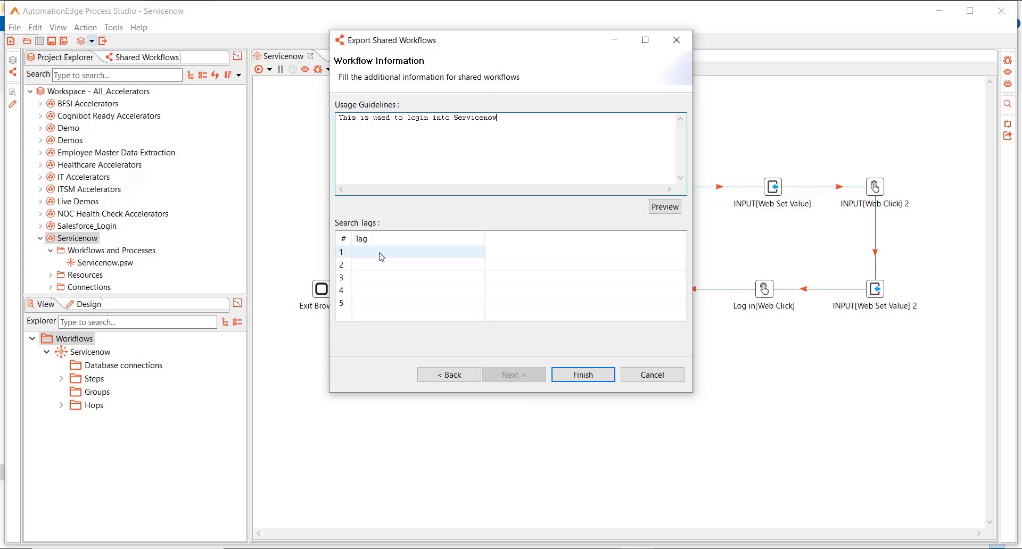
click(381, 257)
text(ServiceNow_Login)
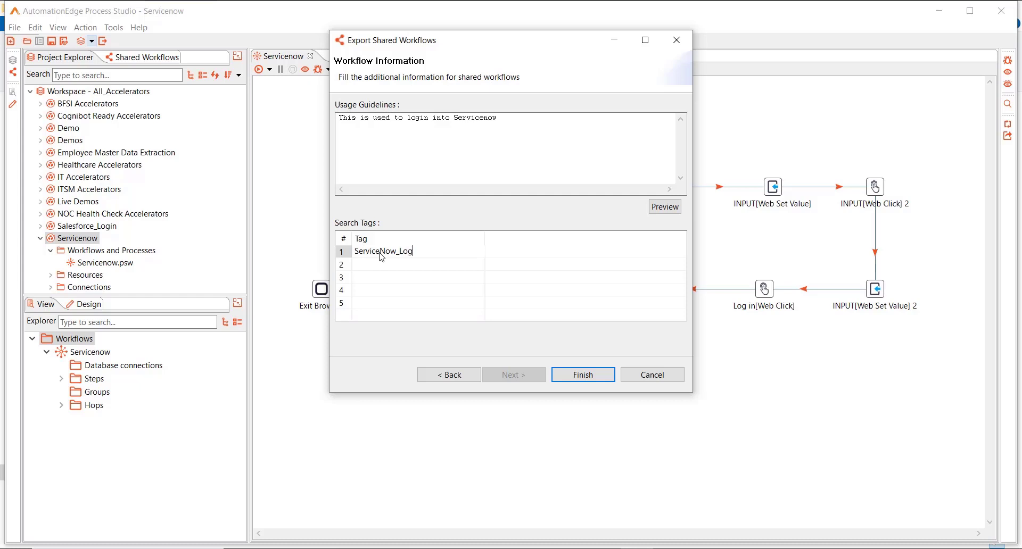
click(388, 266)
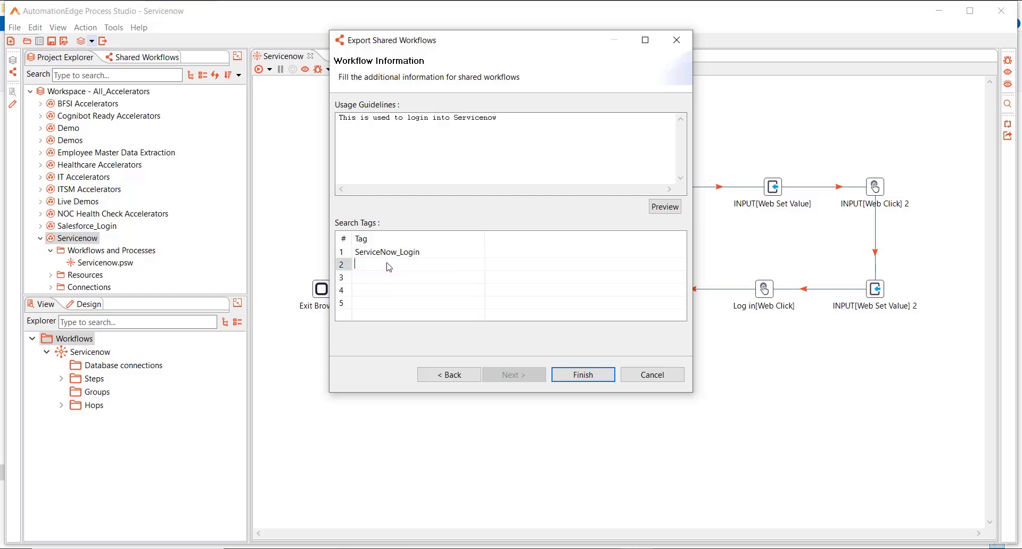
text(Snow_login)
click(586, 375)
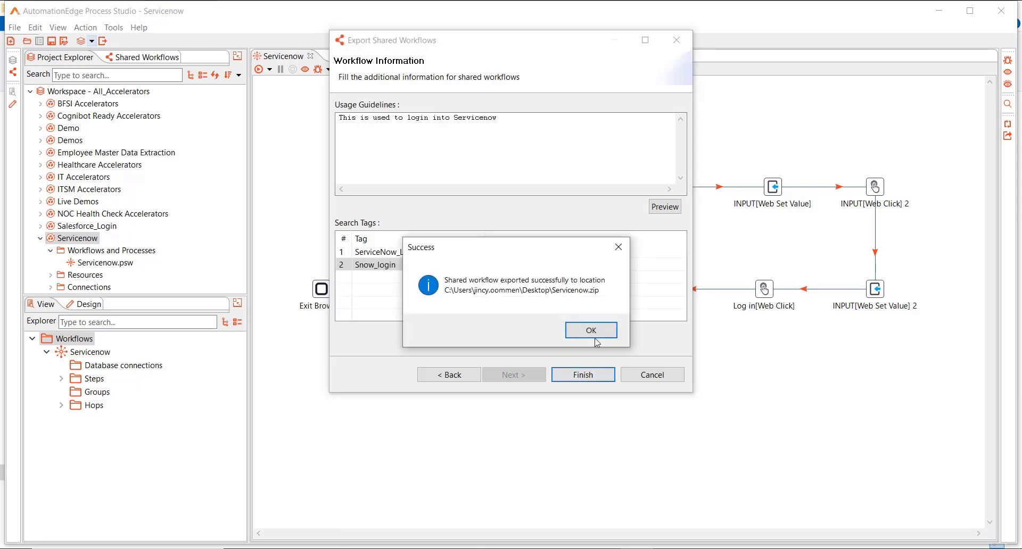
click(608, 337)
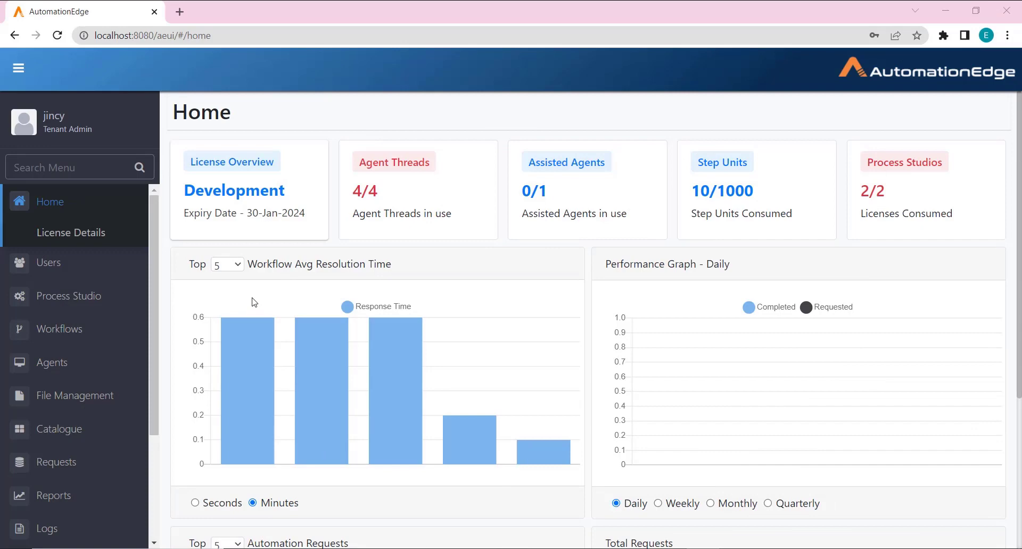
Step: Start a new shared workflow upload named ServiceNow_Login in the Login group
click(60, 329)
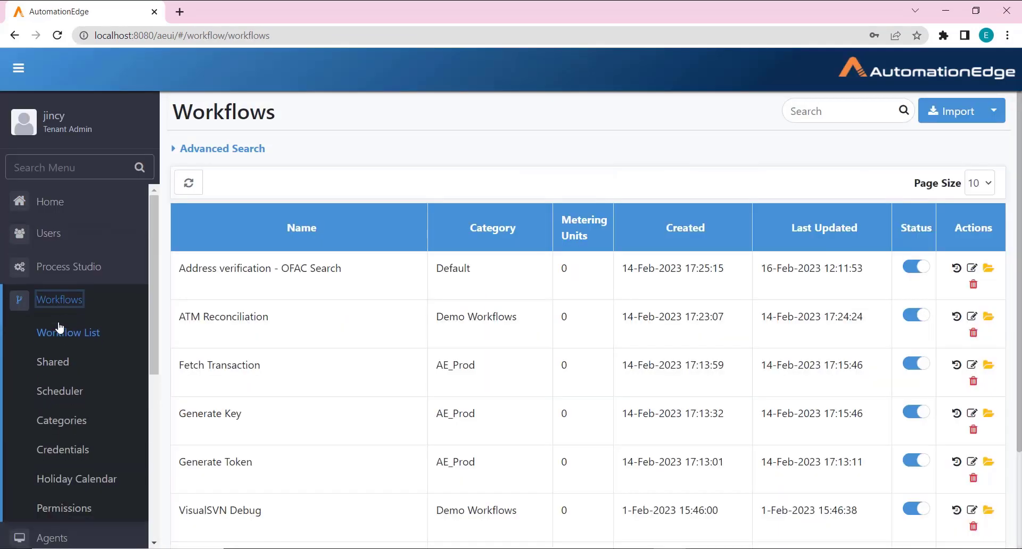
click(61, 363)
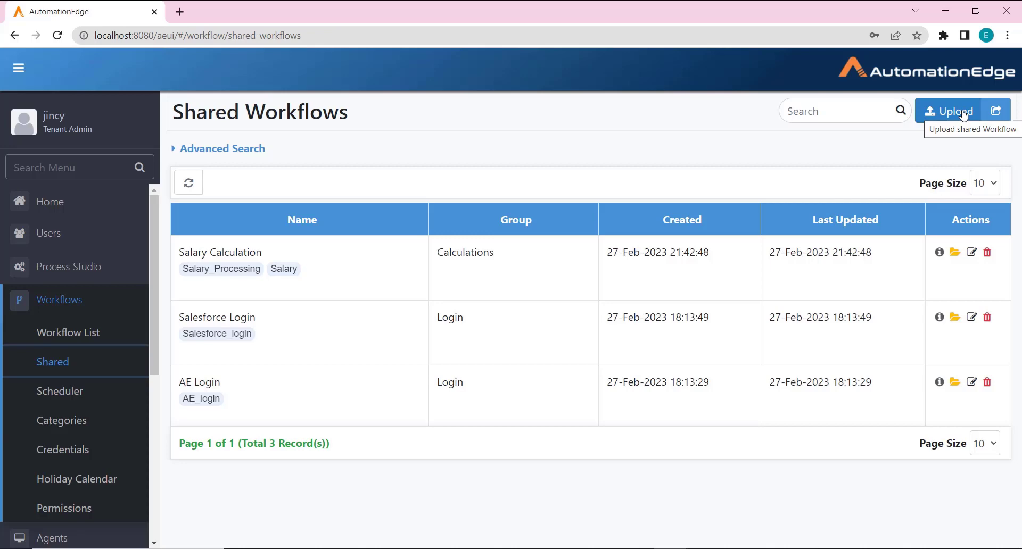
click(963, 113)
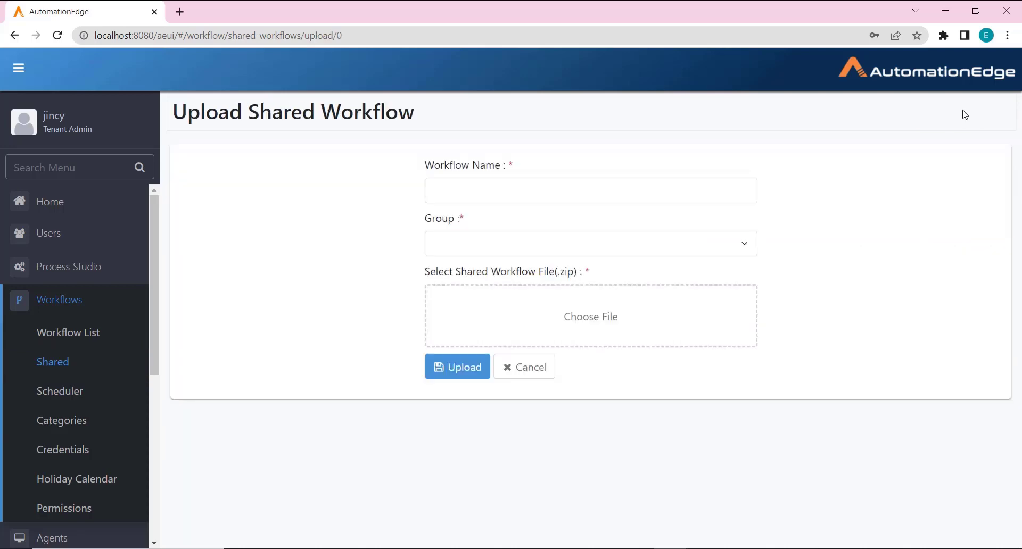
click(441, 193)
text(Ser)
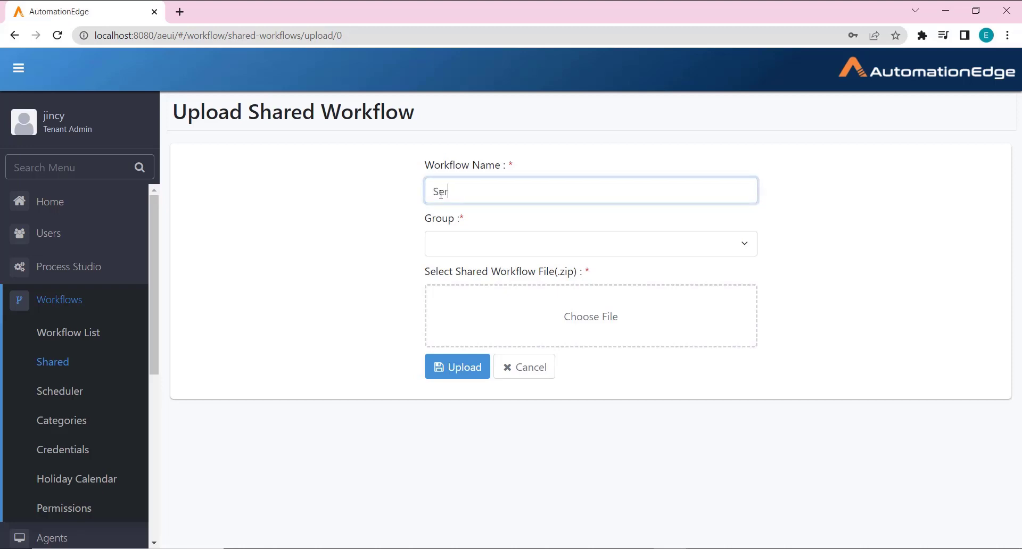
text(viceNow_Login)
click(449, 244)
click(436, 299)
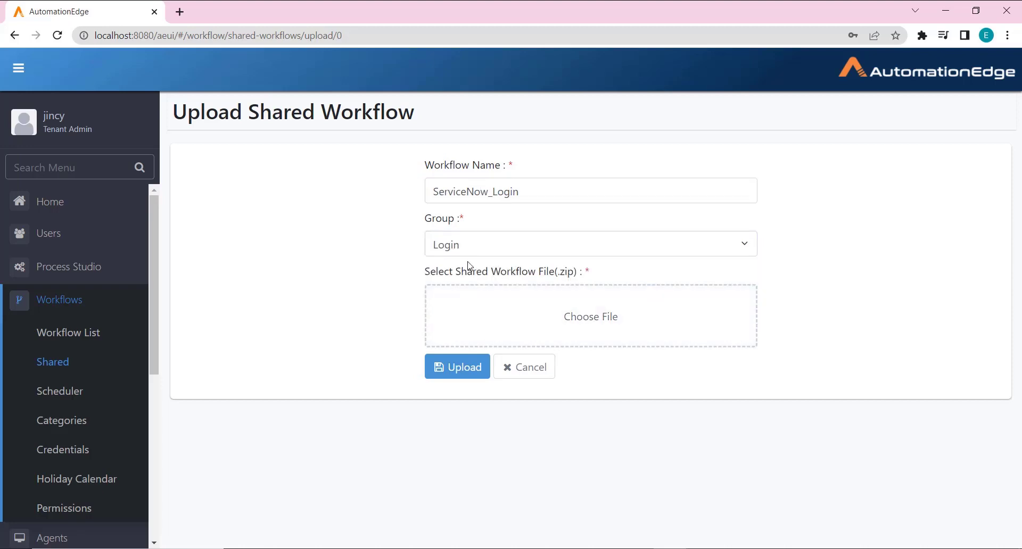
Step: Attach Servicenow.zip from Downloads and upload the shared workflow
click(479, 308)
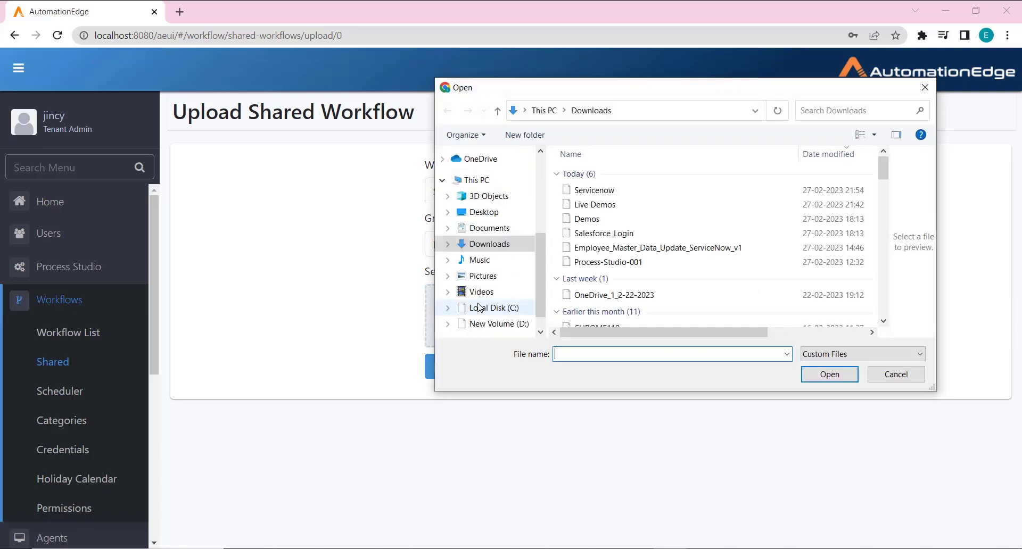
click(650, 195)
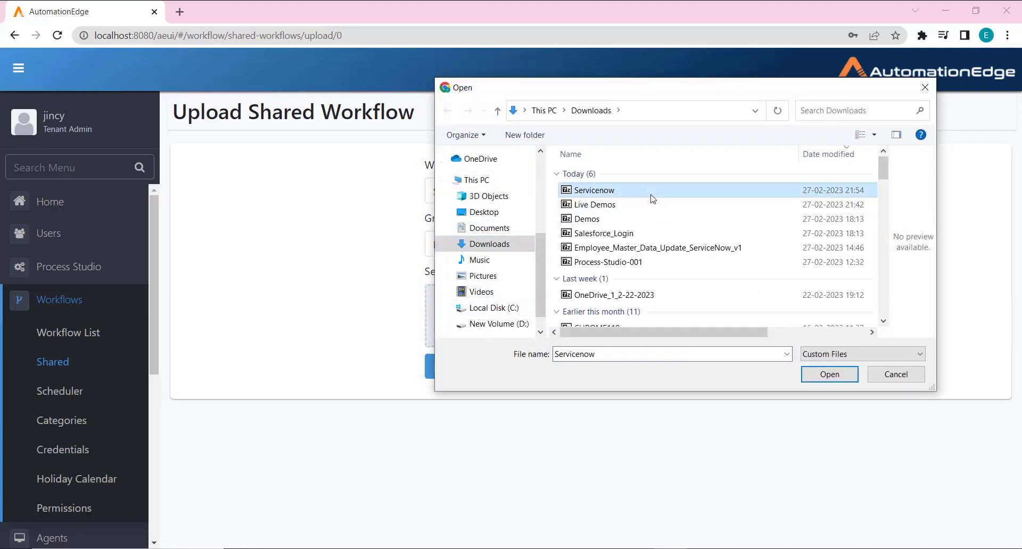
click(837, 378)
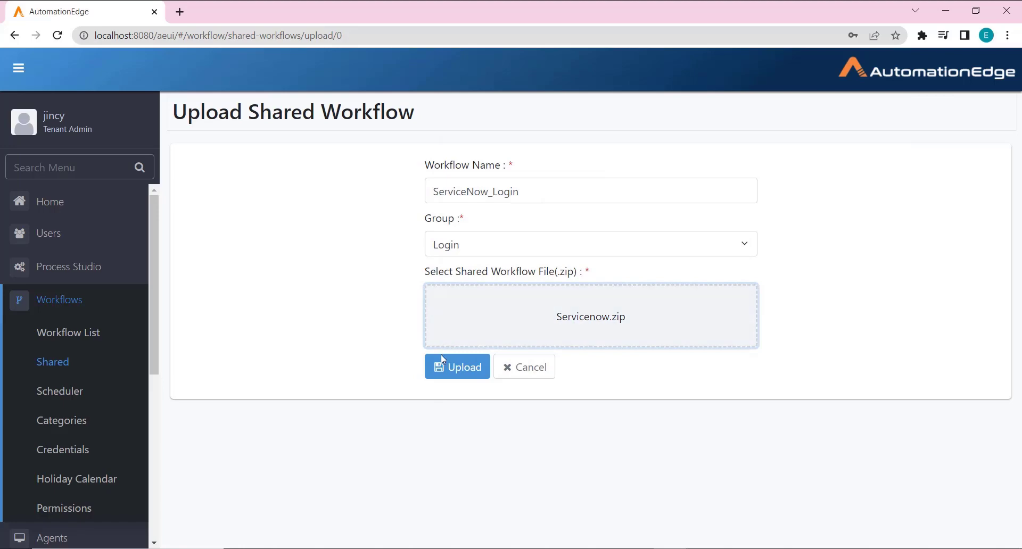
click(478, 369)
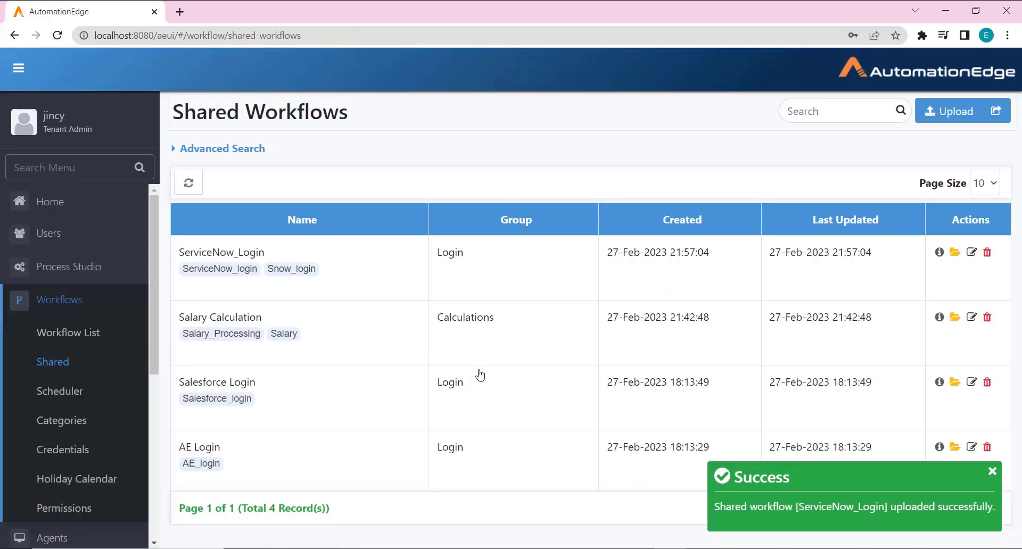
click(824, 529)
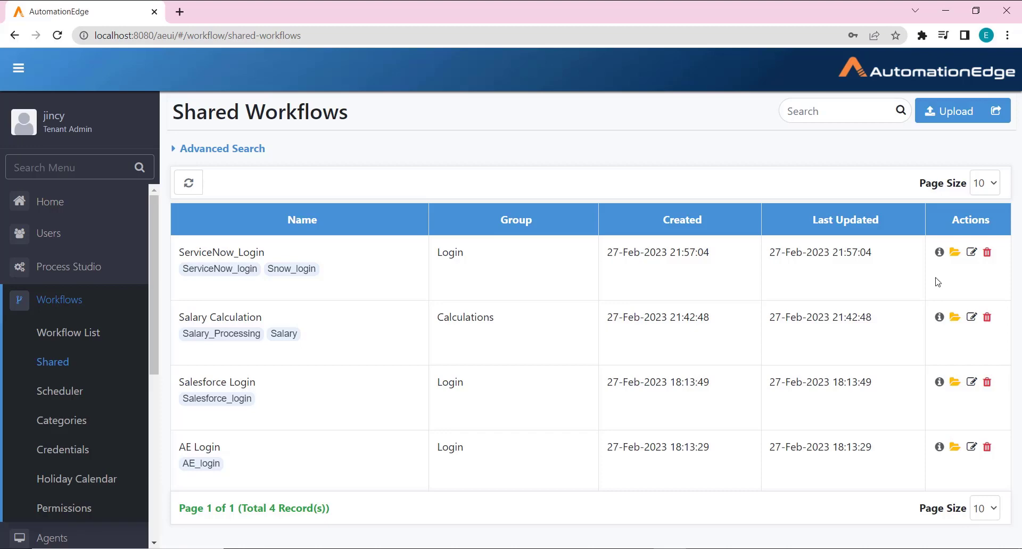
click(939, 253)
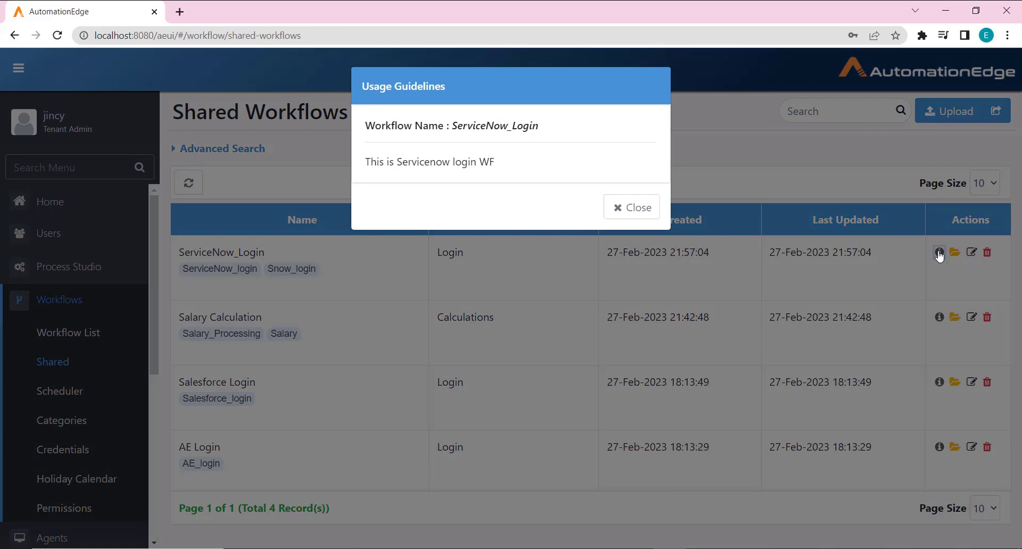
click(617, 207)
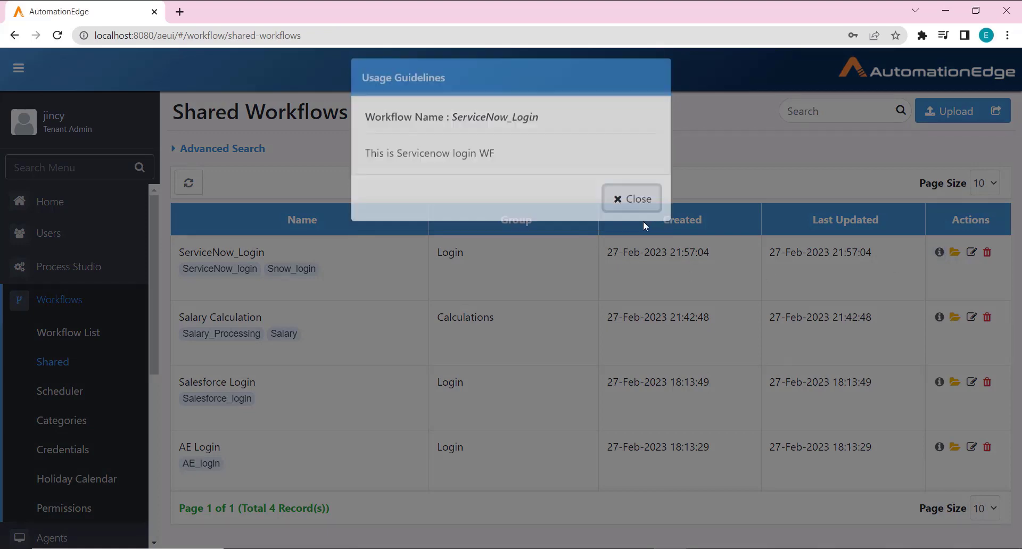
click(956, 255)
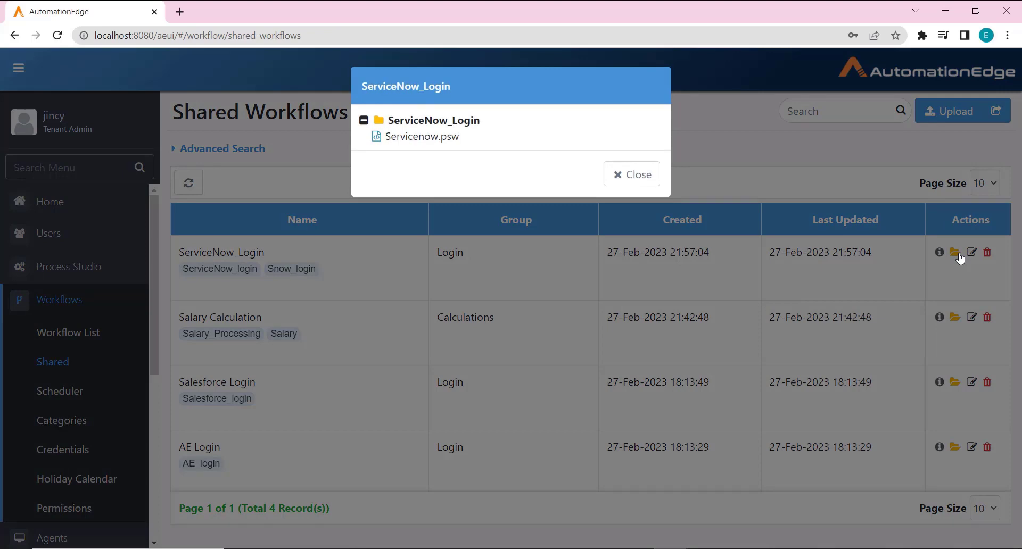
click(628, 174)
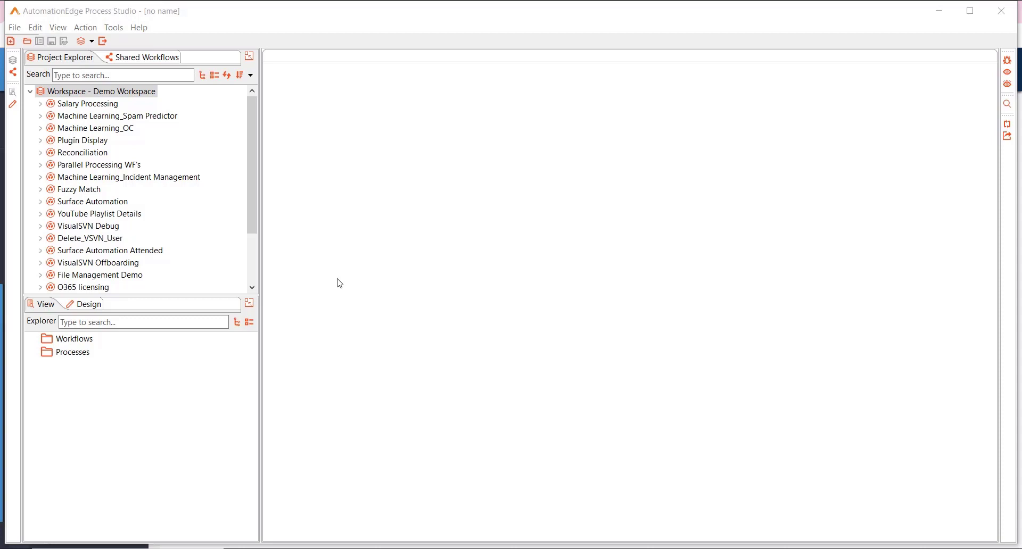
Step: Sync shared workflows from the server via Tools, connecting with the server password
click(154, 63)
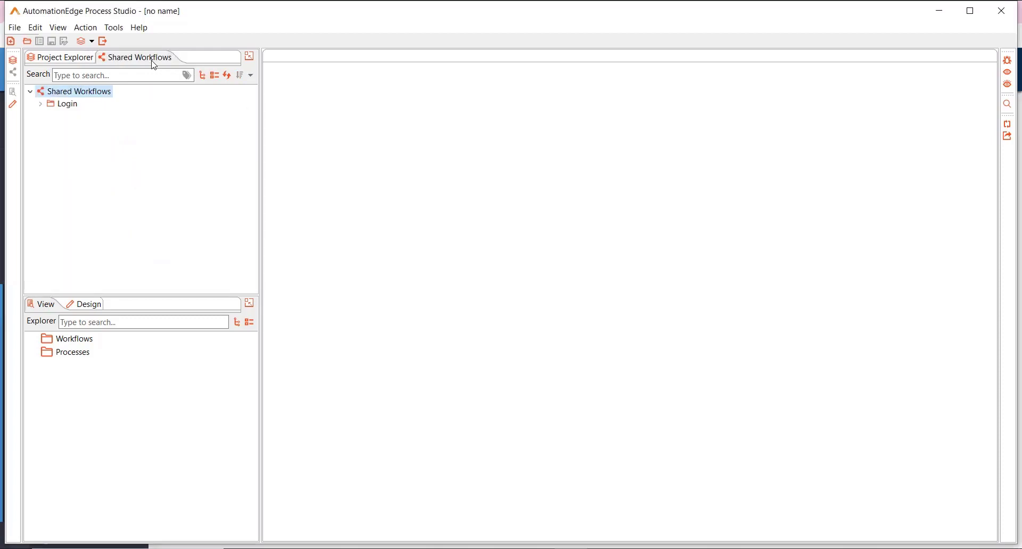
click(114, 28)
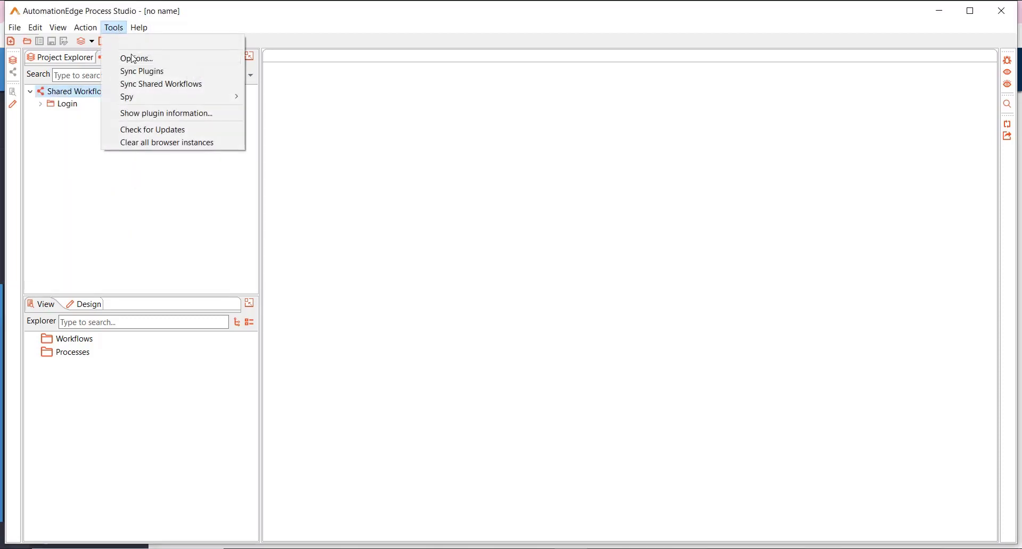
click(152, 84)
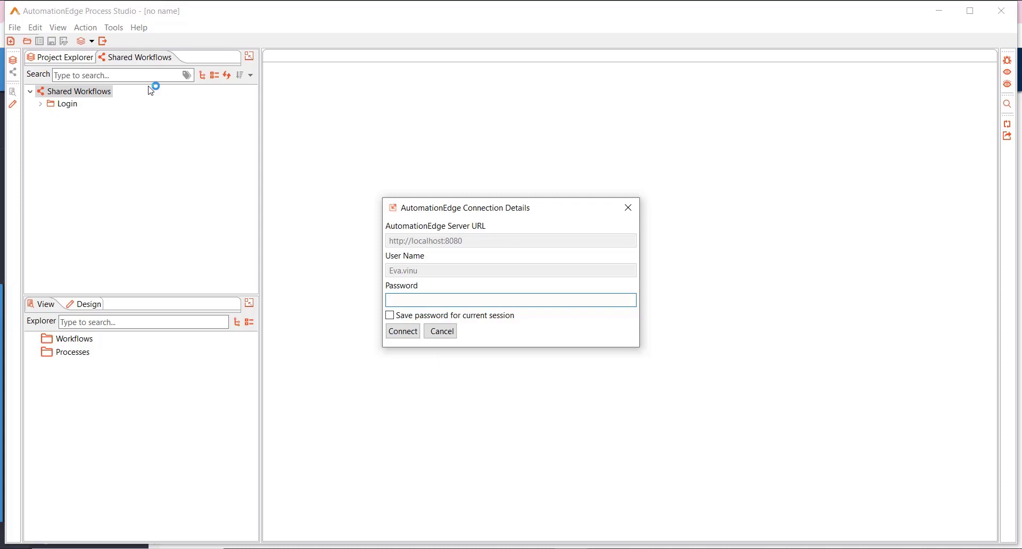
text(********)
click(404, 332)
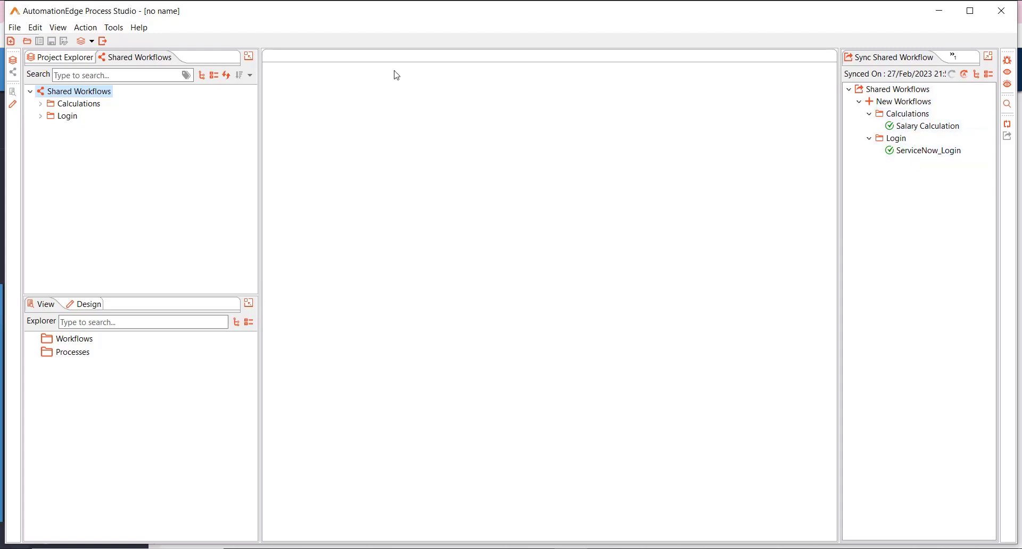
Step: Expand the Calculations and Login shared folders, then open Employee_Master_Data_Update.psw
click(41, 104)
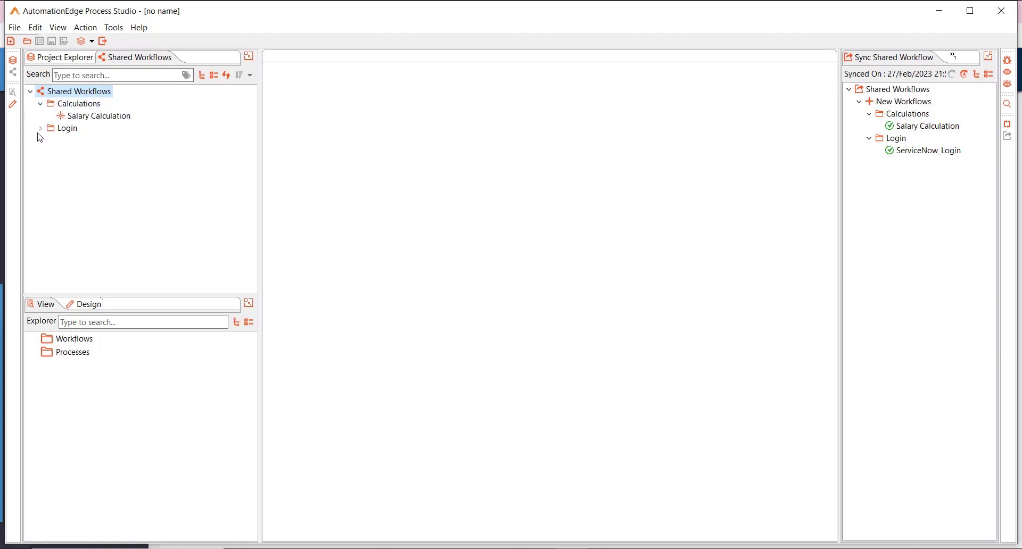
click(40, 128)
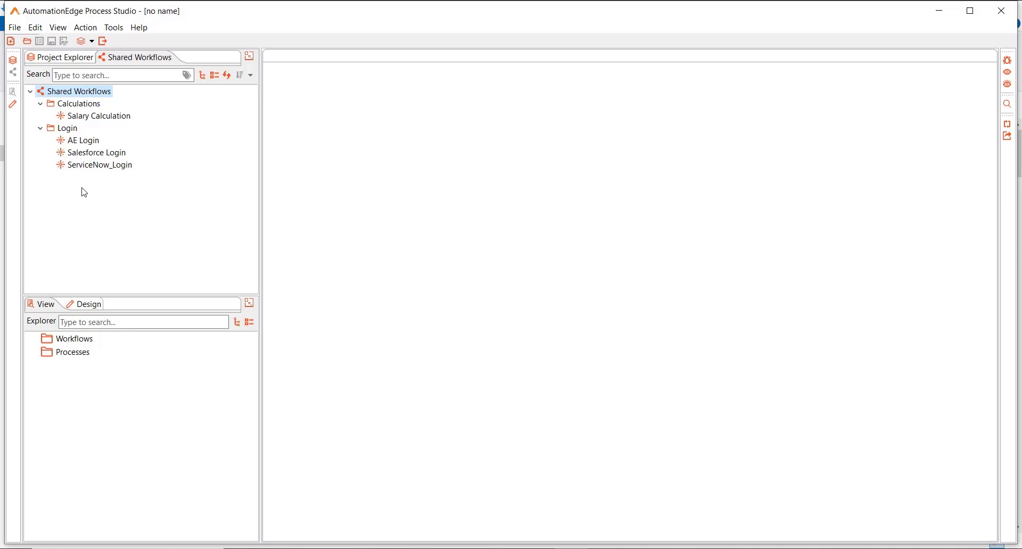
click(54, 60)
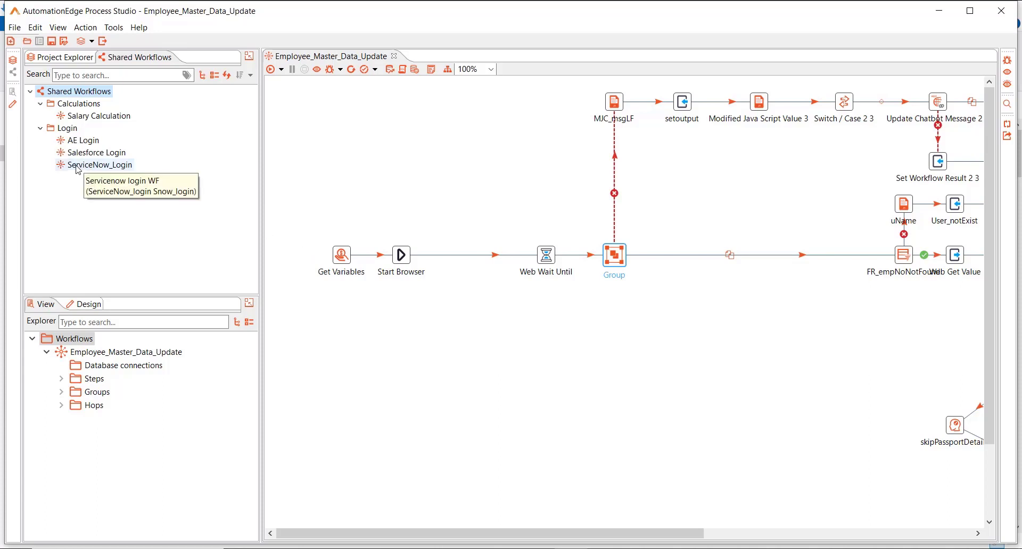
Step: Drop the shared ServiceNow_Login workflow onto the hop right after Start Browser
drag(77, 169, 462, 256)
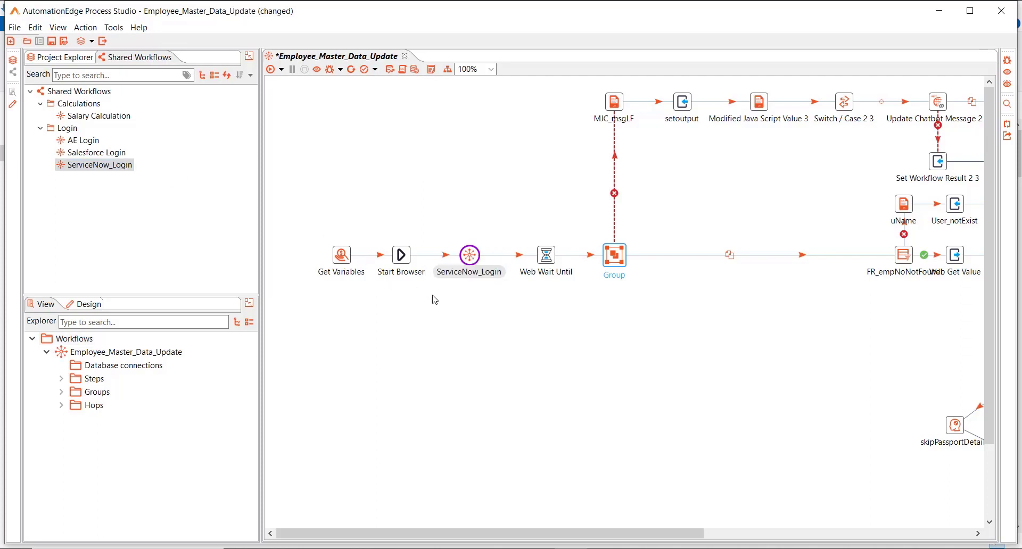
mouse_move(471, 262)
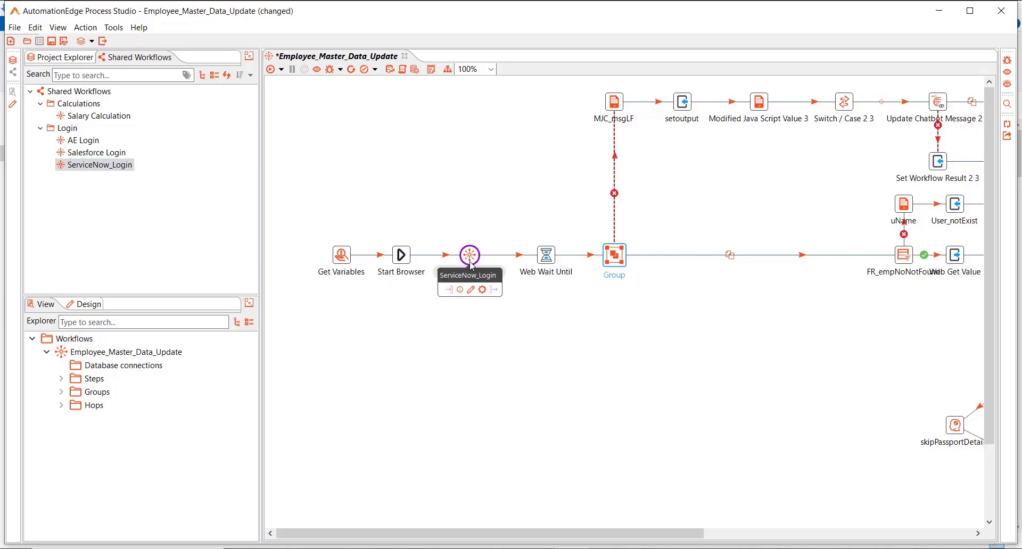
drag(470, 264, 465, 261)
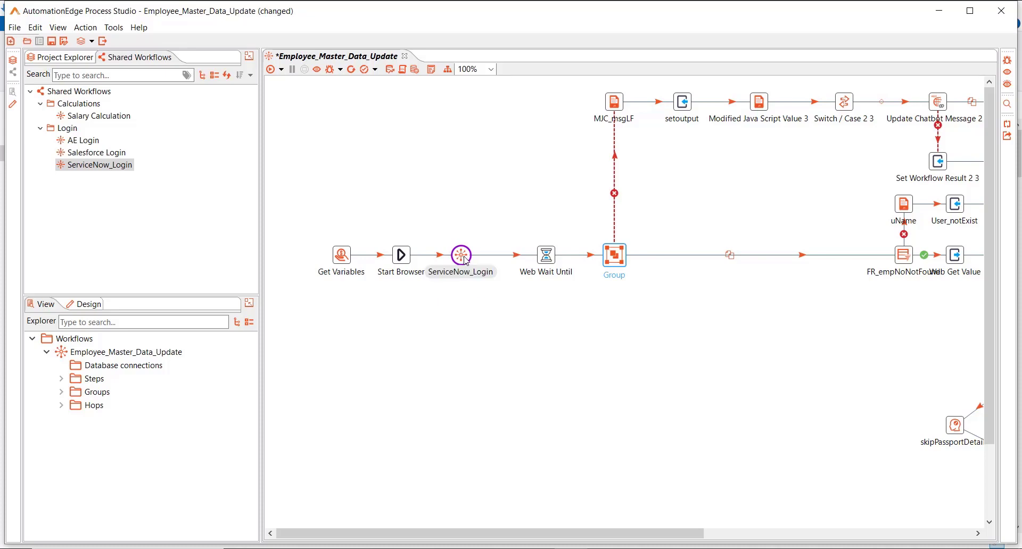
Step: Review the ServiceNow_Login step's parameters, leaving Snow_Login_URL unmapped, and confirm
double_click(464, 260)
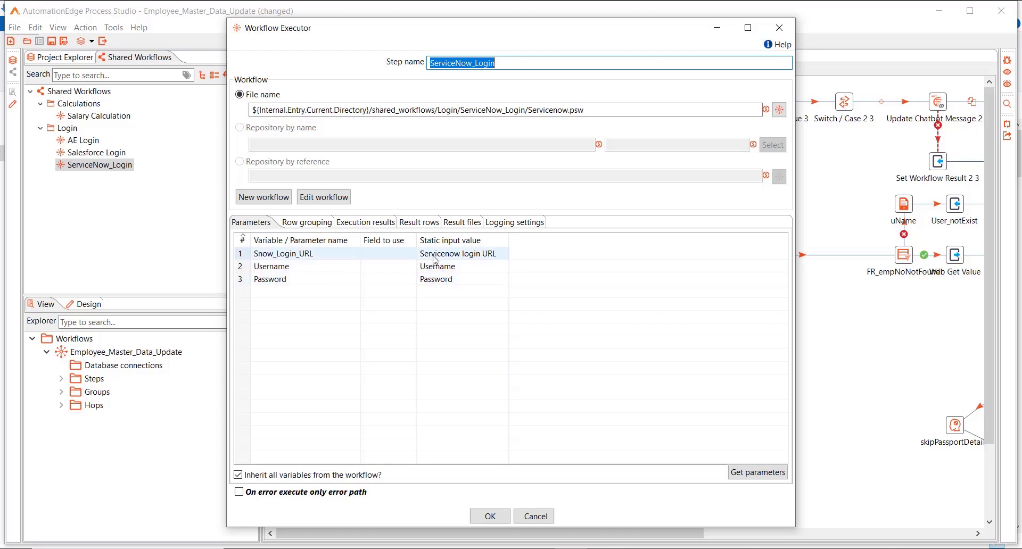
click(415, 260)
click(415, 258)
click(412, 254)
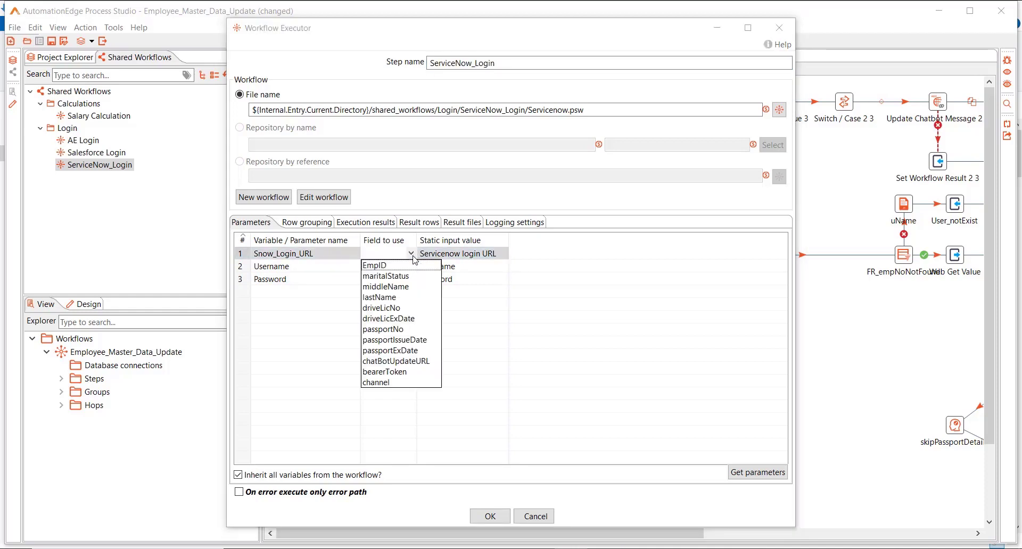
click(413, 258)
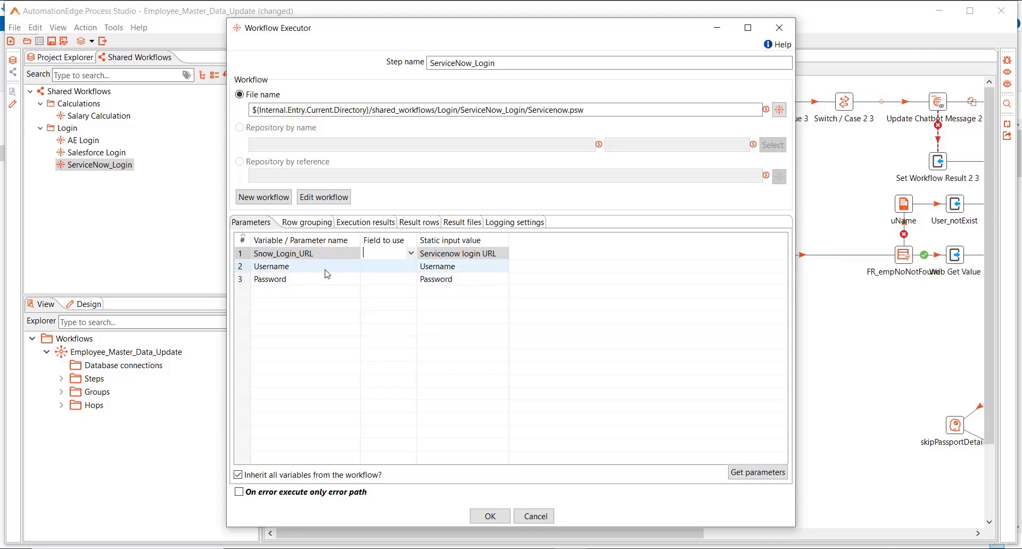
click(489, 516)
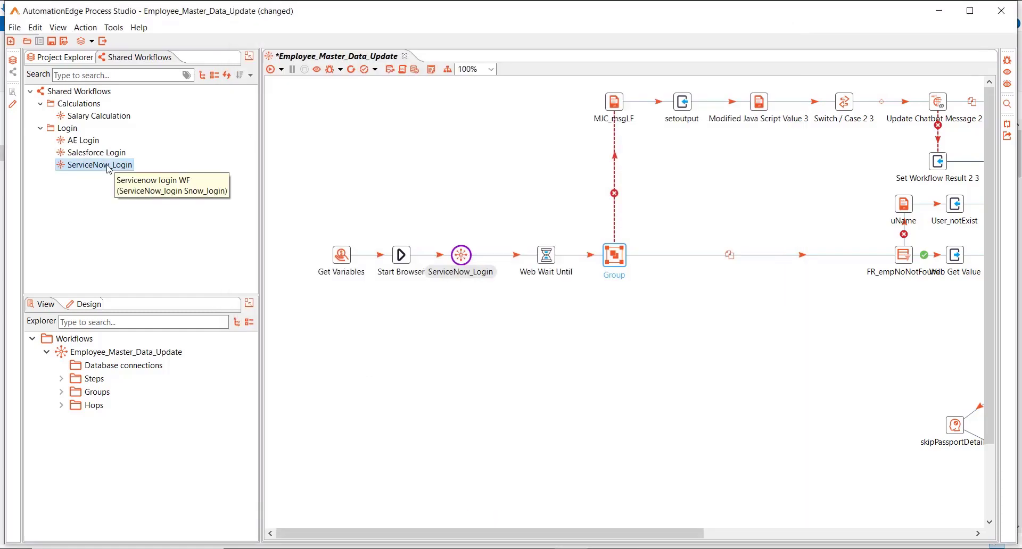
right_click(108, 169)
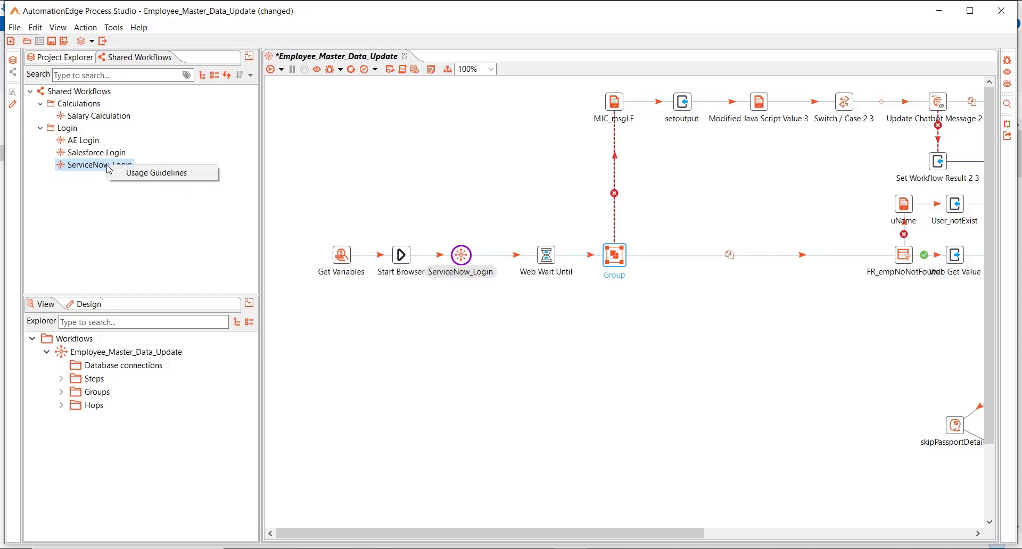
click(179, 175)
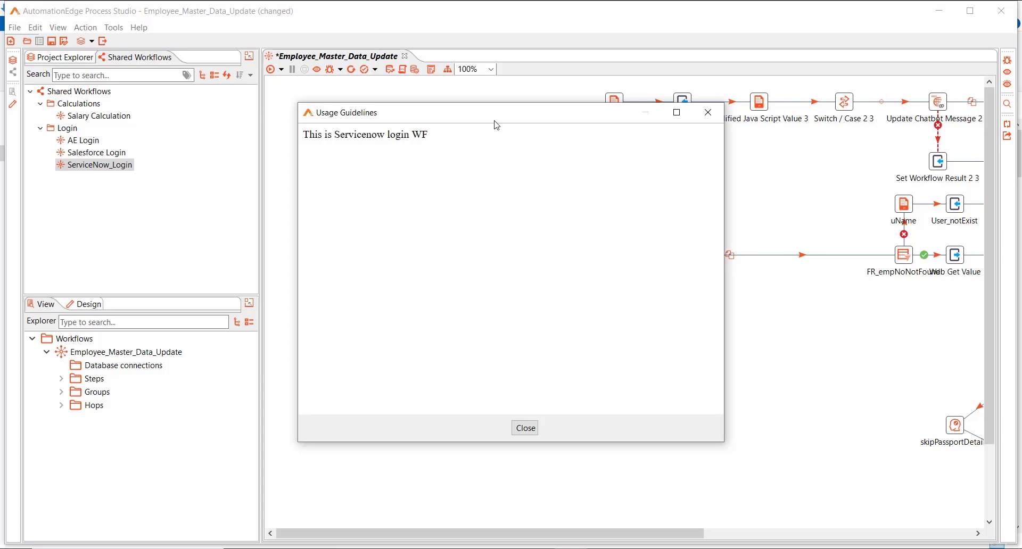
click(531, 432)
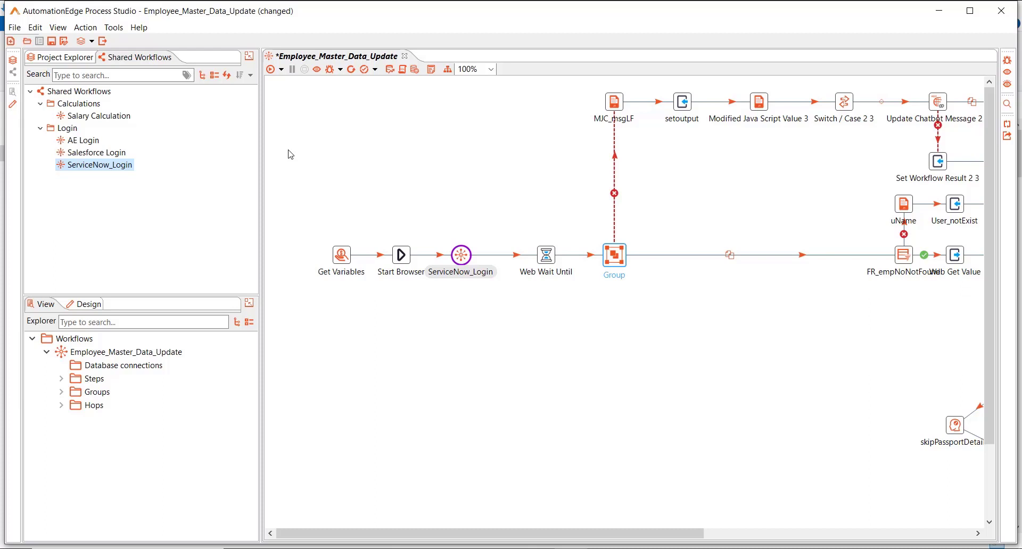
Step: Re-run Sync Shared Workflows with the server password and review the sync results
click(118, 30)
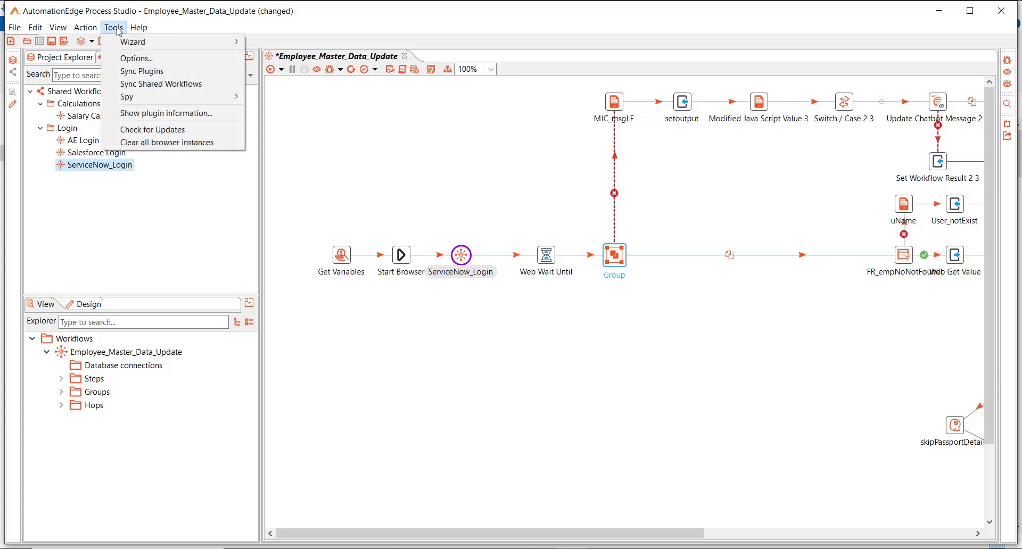
click(143, 87)
text(*****)
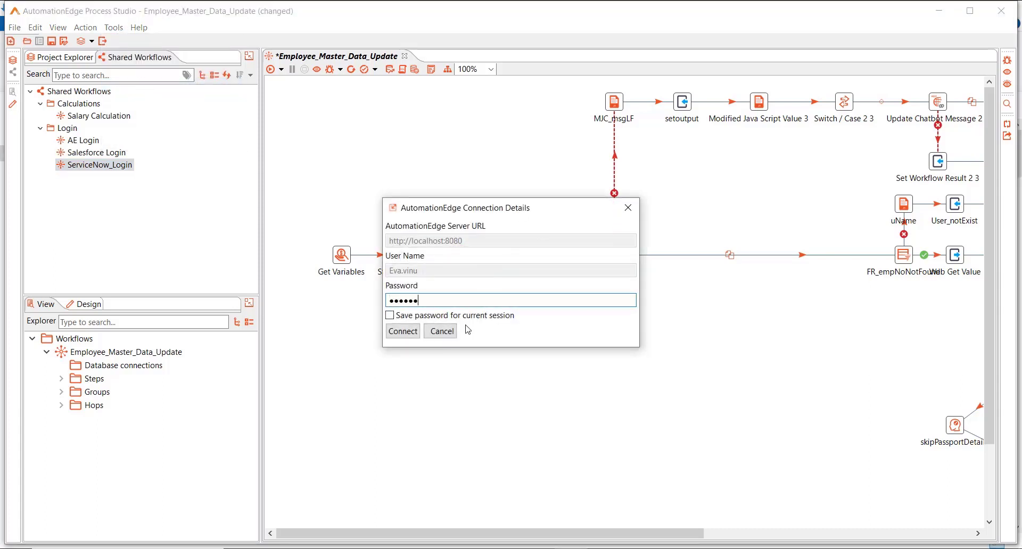
click(403, 331)
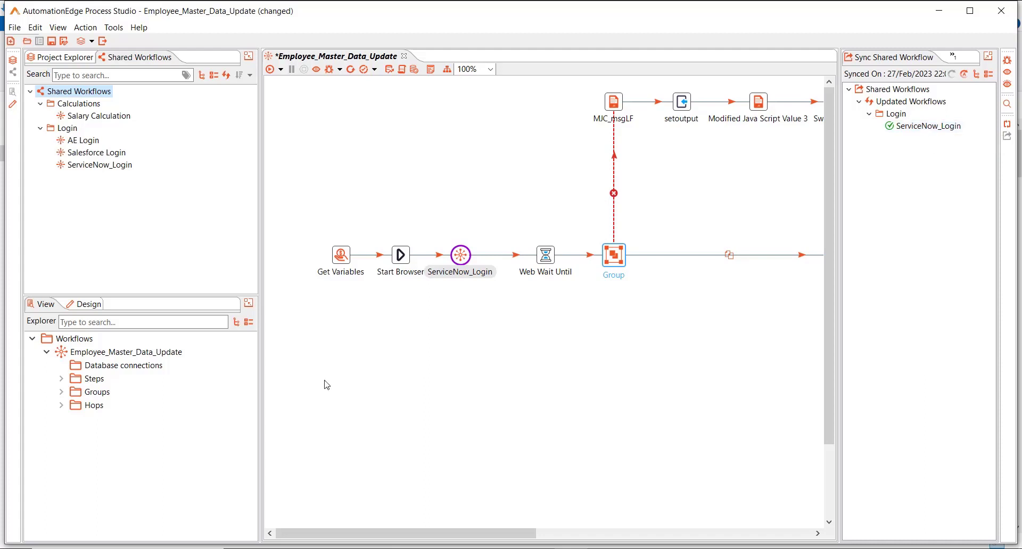
mouse_move(457, 268)
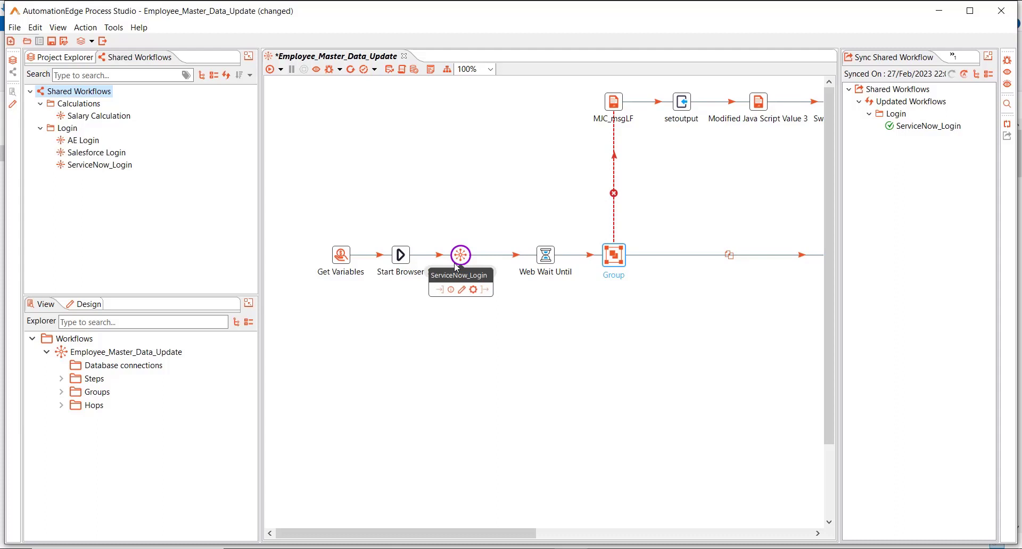
click(79, 63)
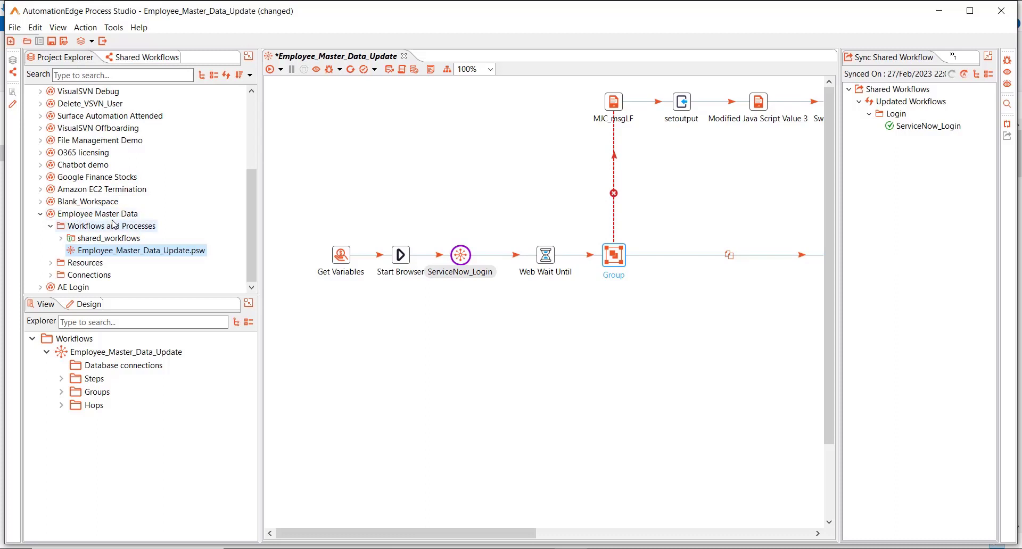
Step: Save the workflow, then run Check for update on the project's ServiceNow_Login copy and answer the warning
click(61, 239)
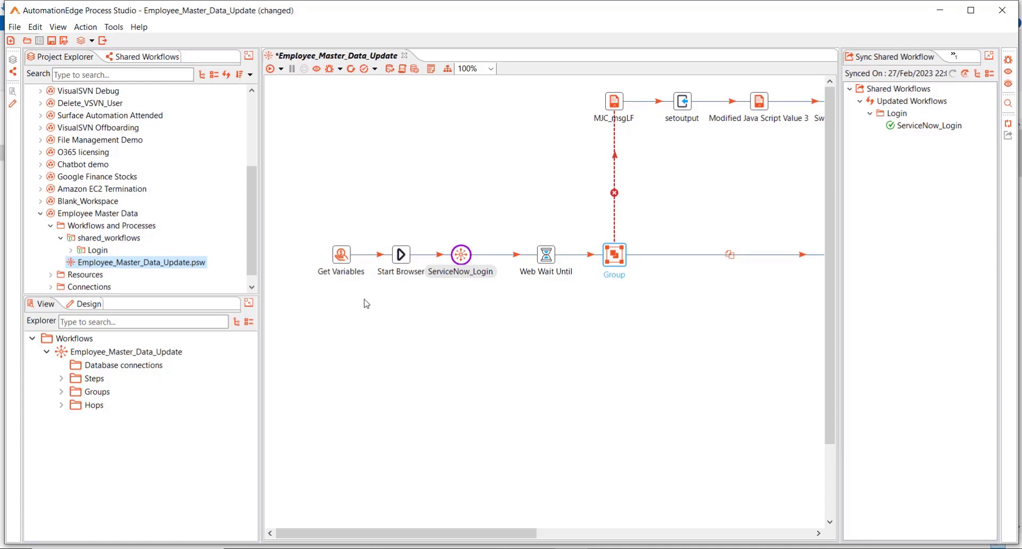
key(ctrl+s)
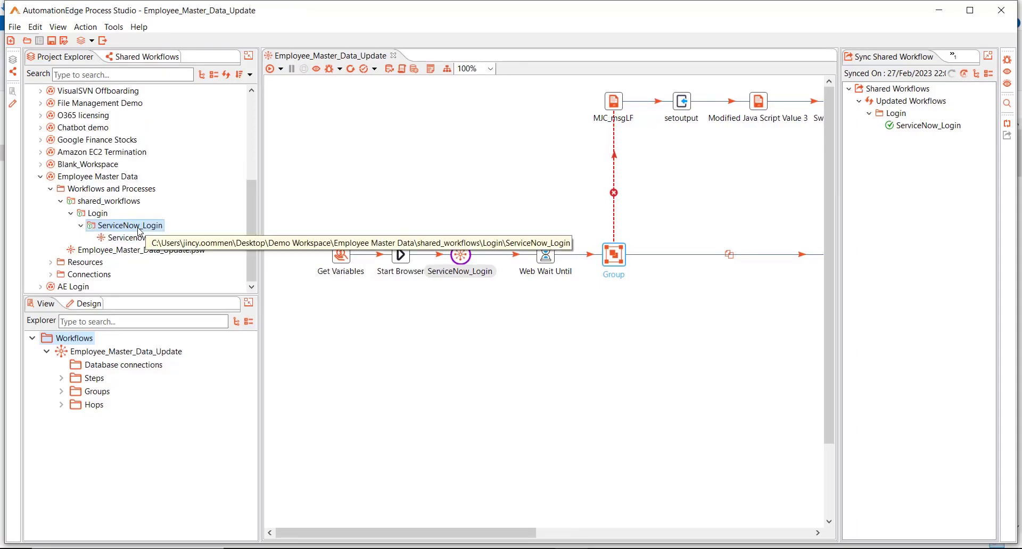
right_click(140, 229)
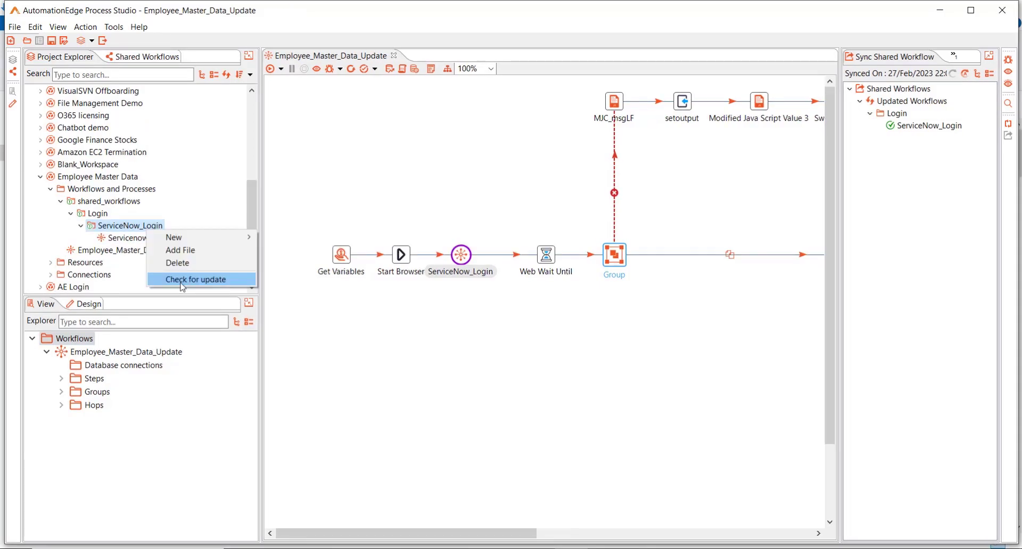
click(181, 281)
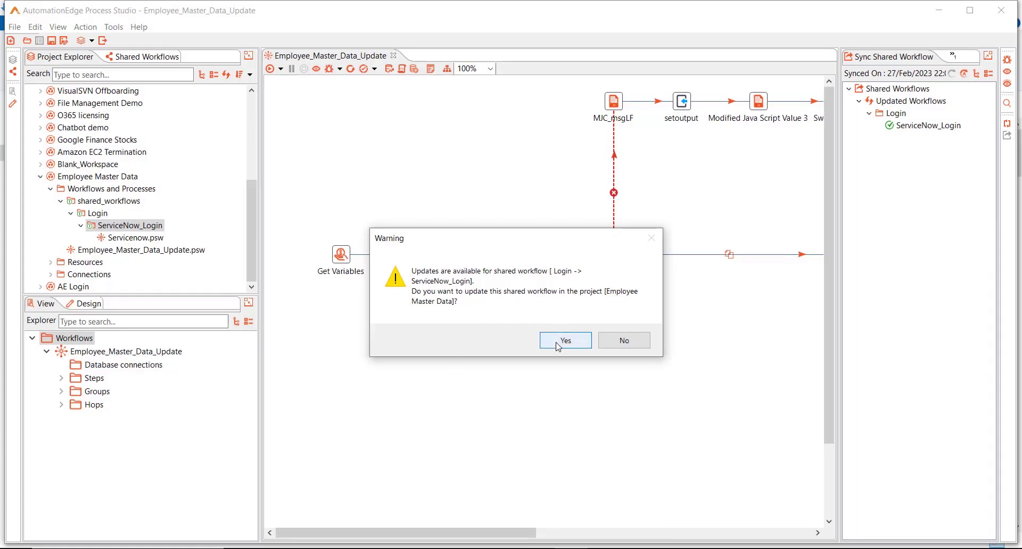
click(635, 342)
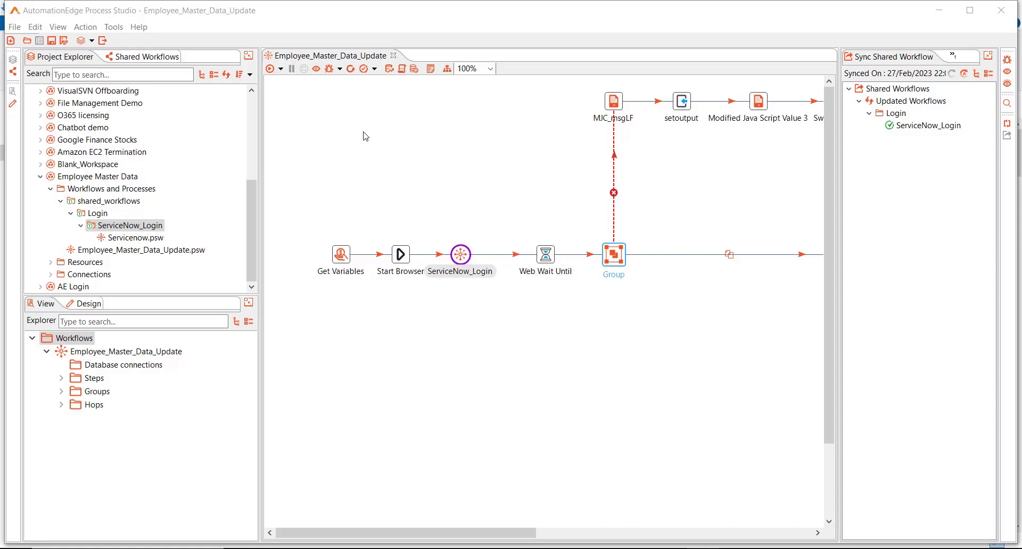
click(144, 60)
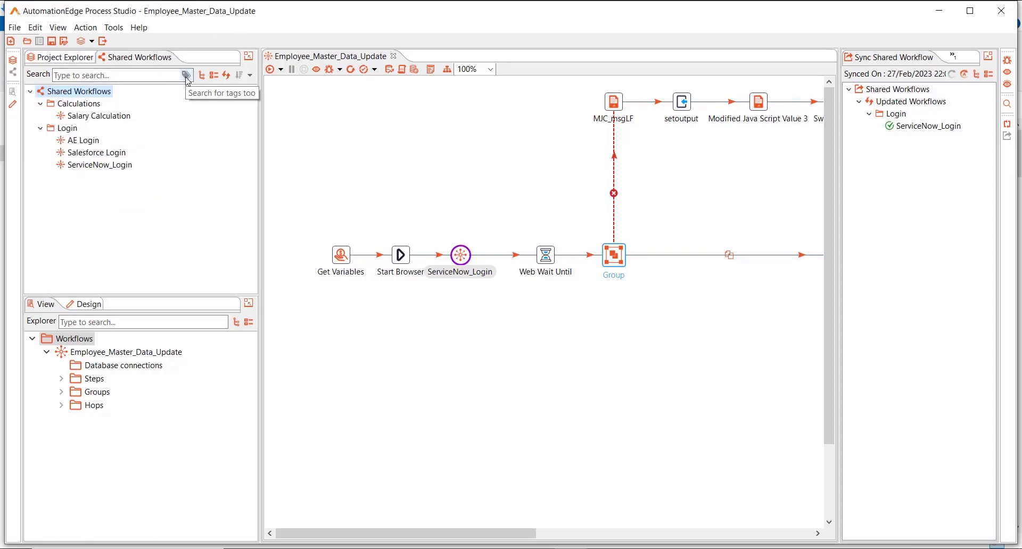
Step: Search shared workflows by tag for Snow_login, then clear it and search AE_login instead
click(186, 75)
click(134, 74)
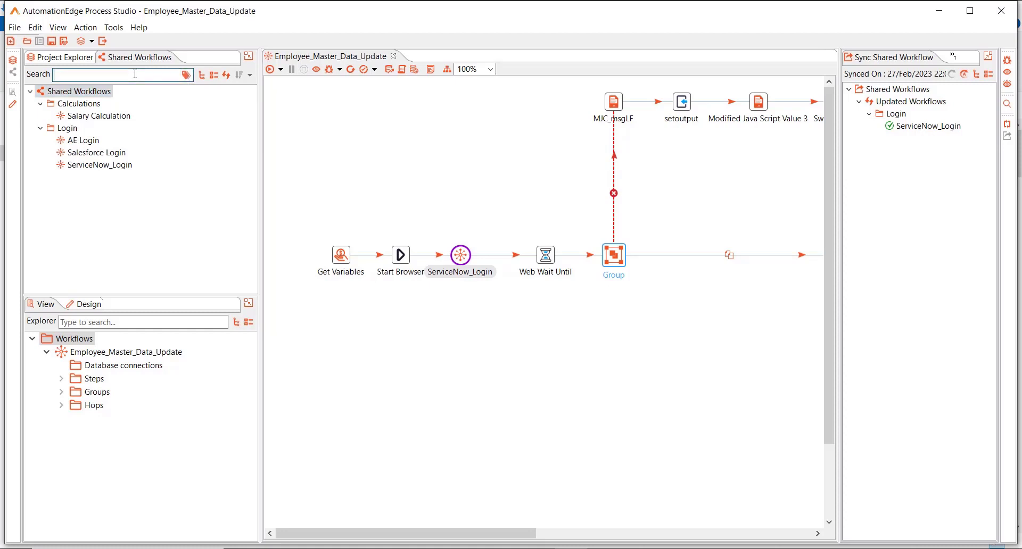
text(Snow)
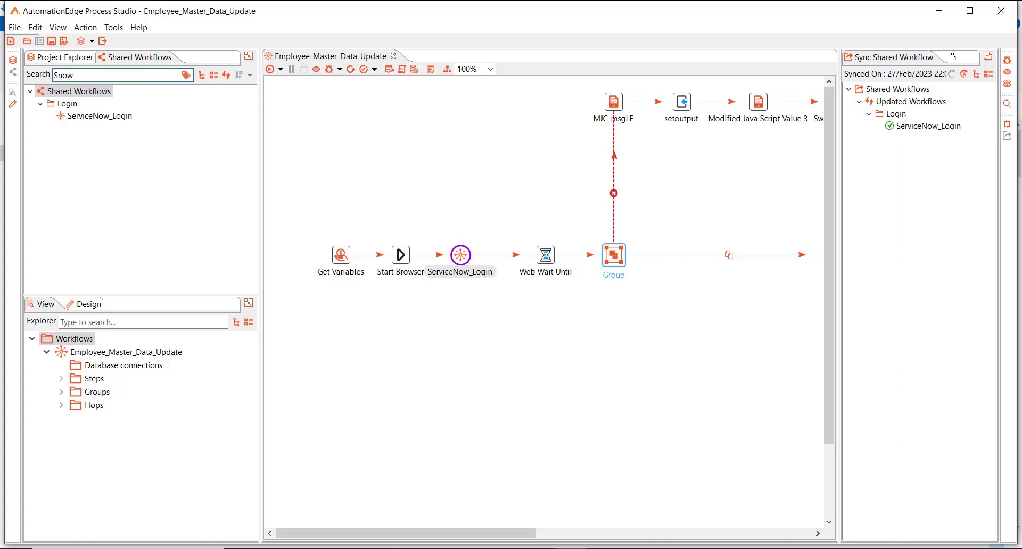
text(_login)
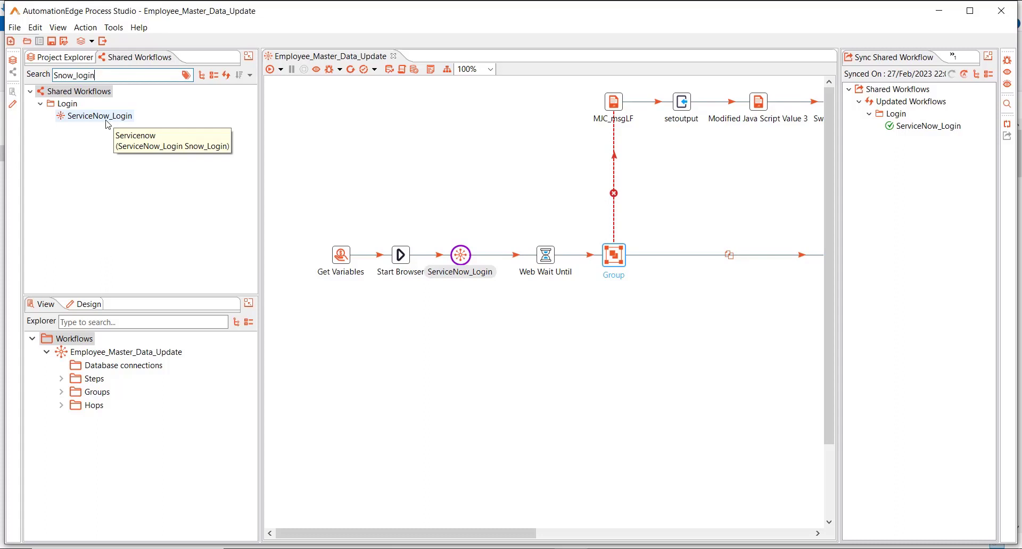
key(ctrl+a)
key(BackSpace)
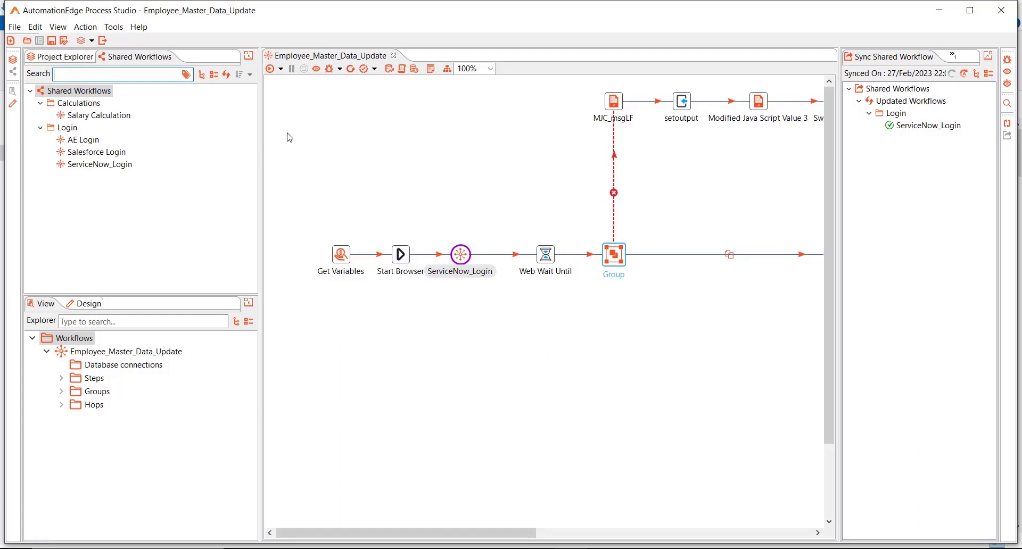
text(AE_login)
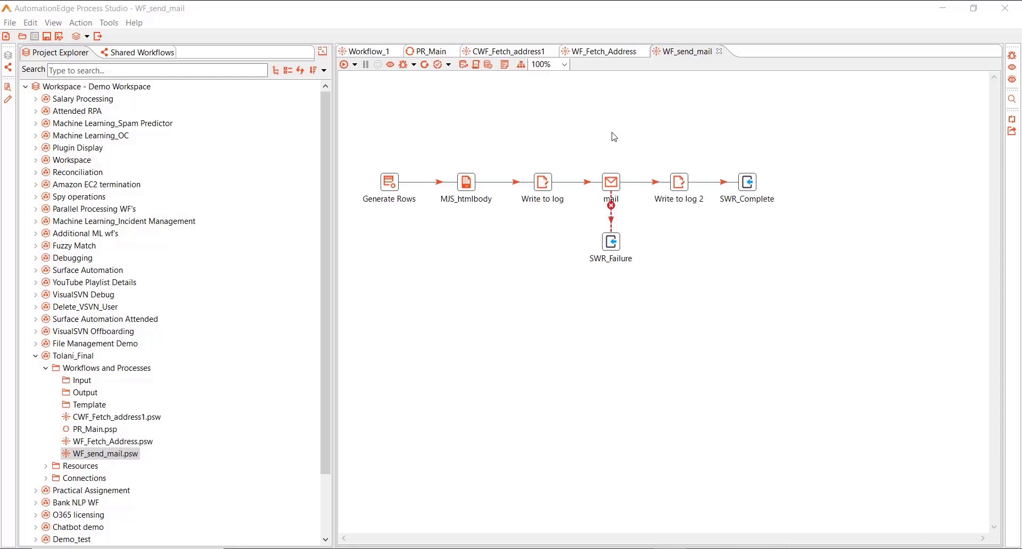
Step: Bring up the context menu for the Tolani_Final project in Project Explorer
right_click(68, 361)
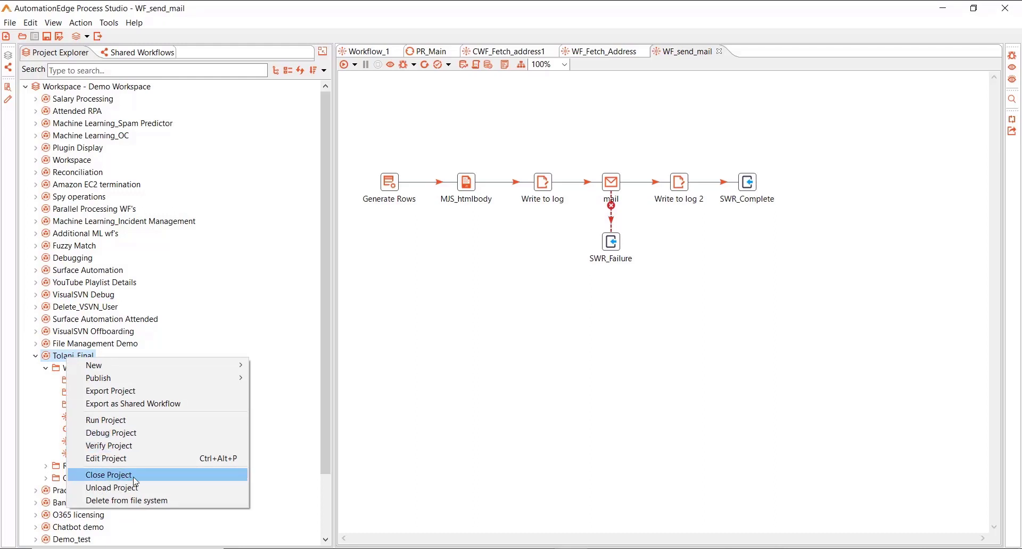
Step: Close Tolani_Final so WF_send_mail is gone, leaving only an empty Workflow_1
click(134, 477)
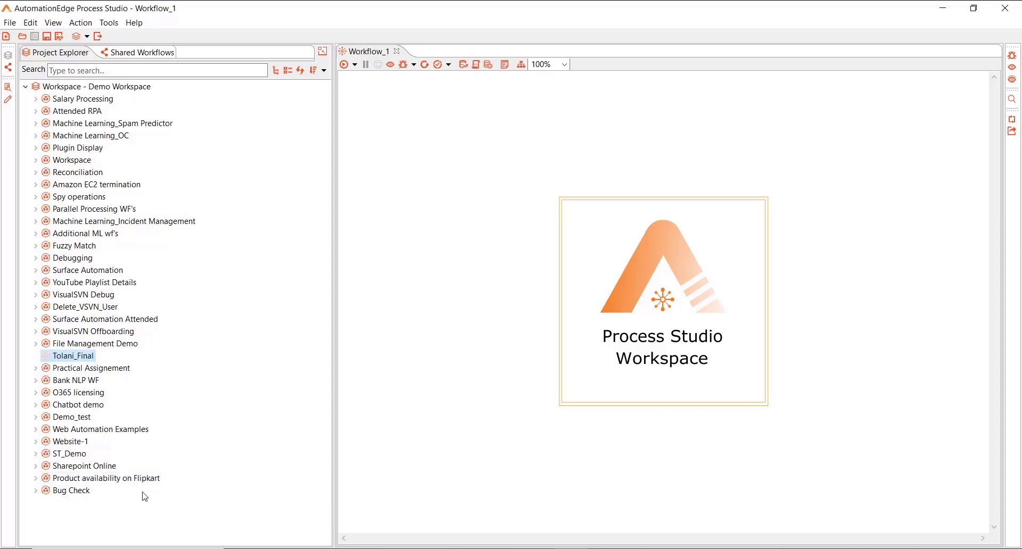
click(137, 479)
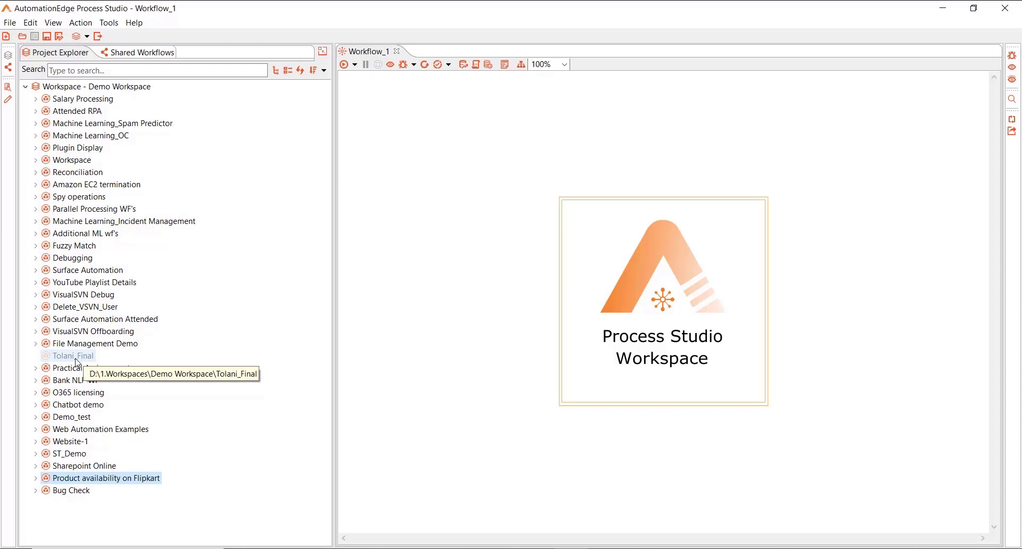
Step: Reopen Tolani_Final with Open Project from its context menu
right_click(77, 362)
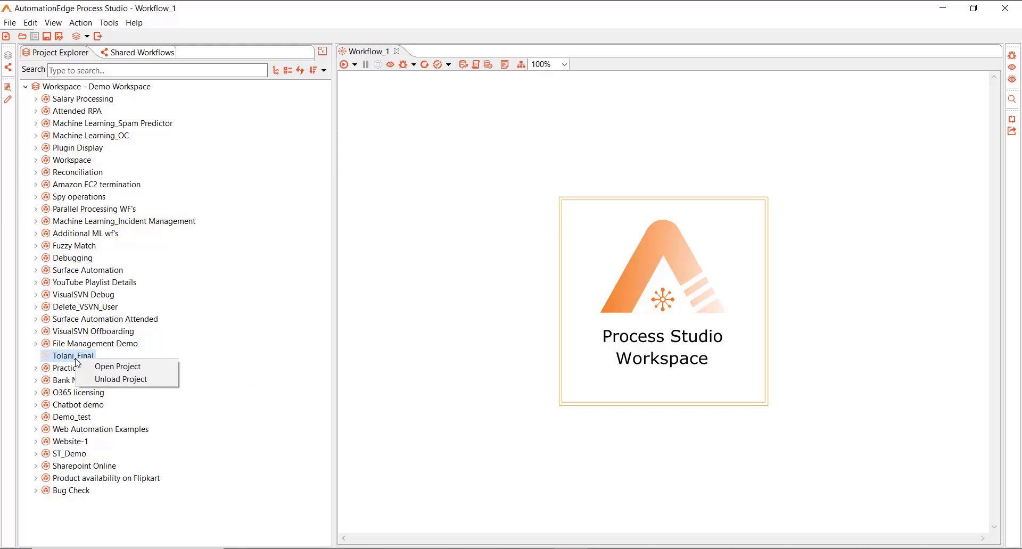
click(103, 367)
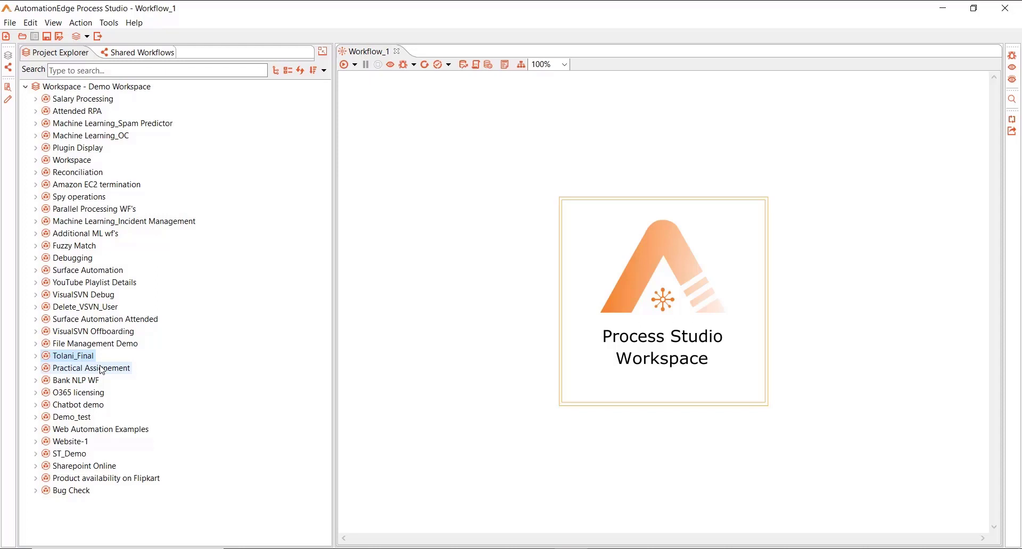
Step: Remove Salary Processing from the Demo Workspace with Unload Project
right_click(88, 102)
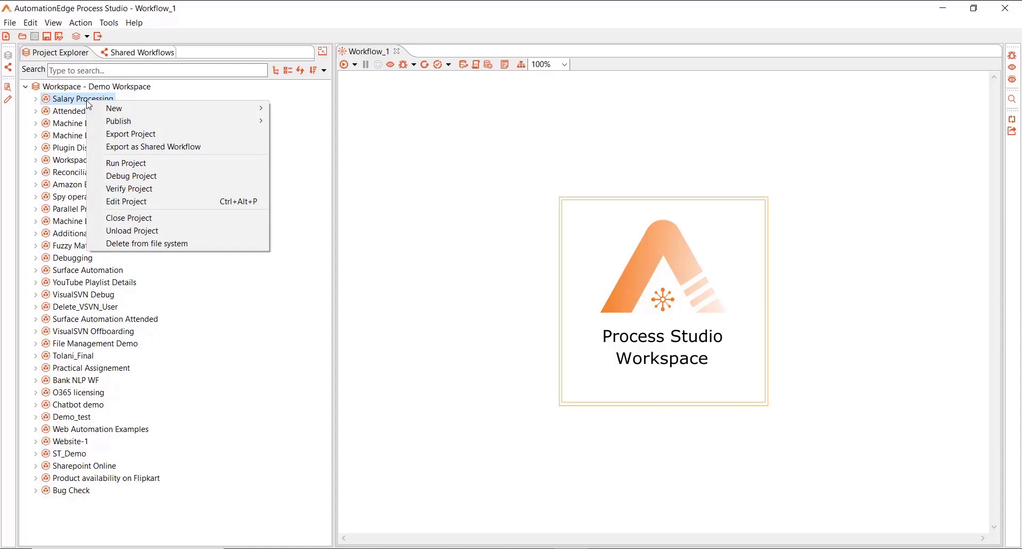
click(151, 234)
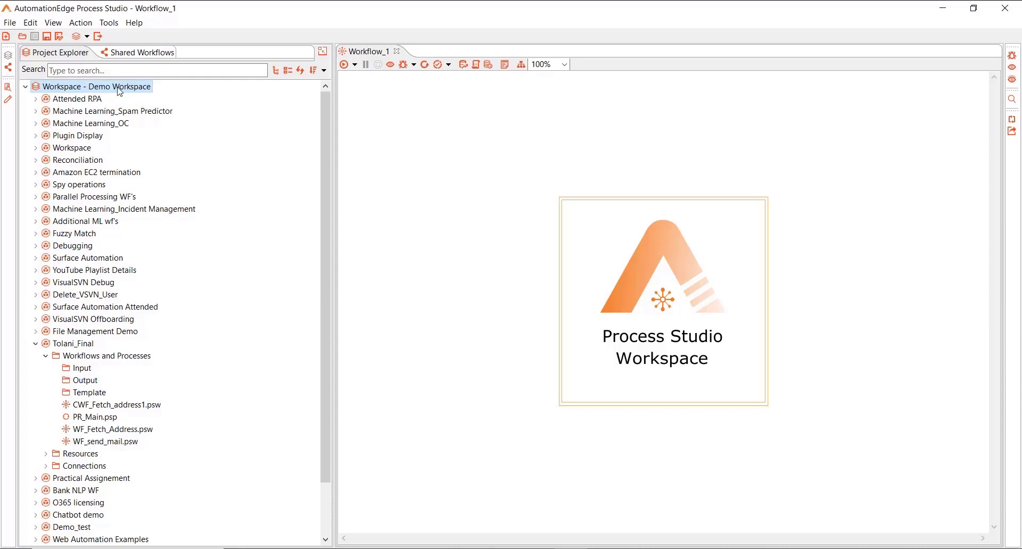
Step: Load Salary Processing back into the Demo Workspace with the workspace's Load Project dialog
right_click(120, 92)
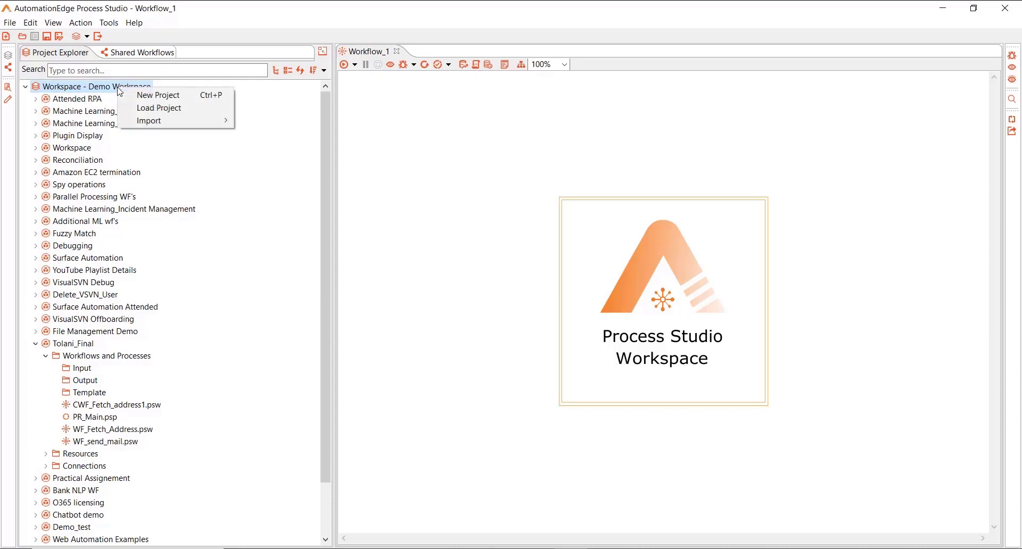
click(143, 109)
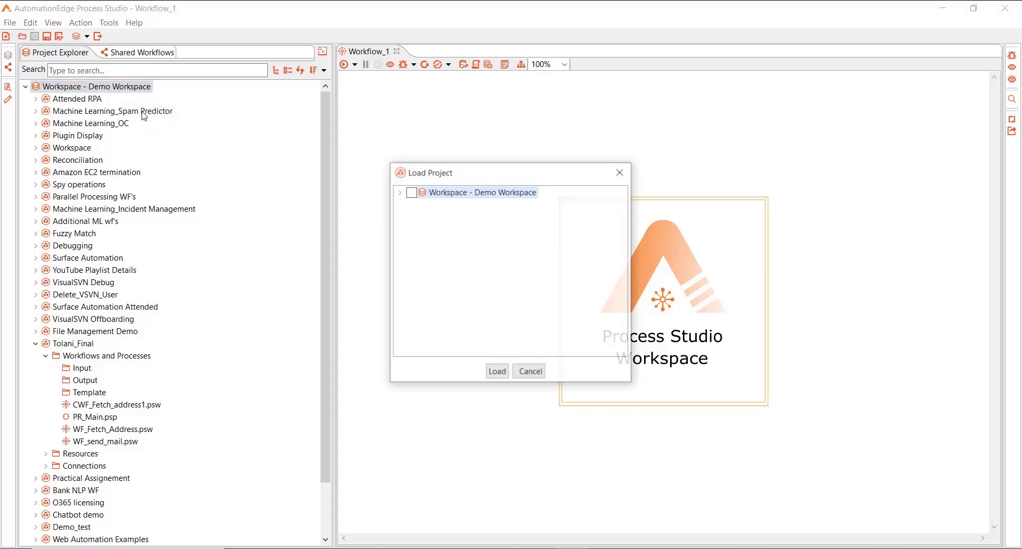
click(400, 193)
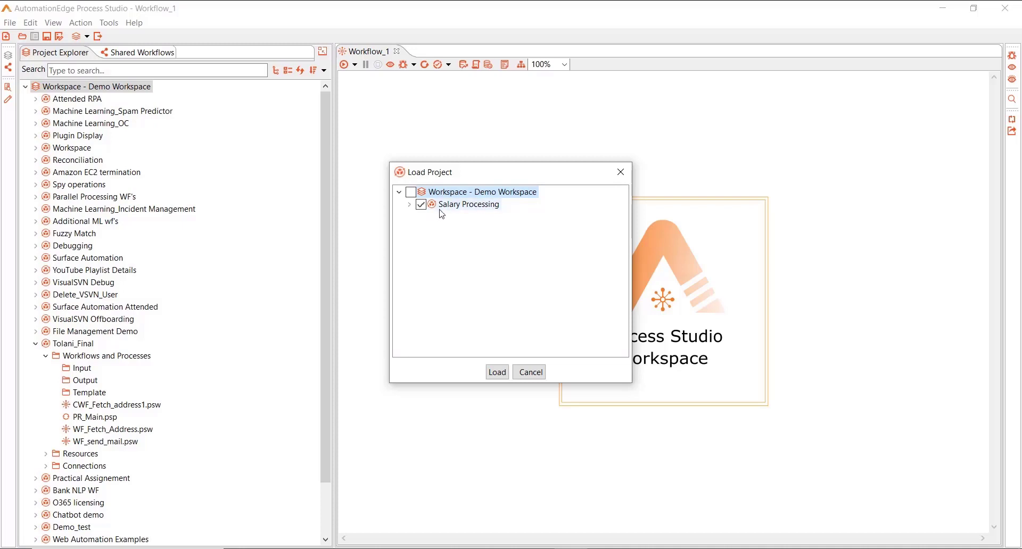
click(496, 372)
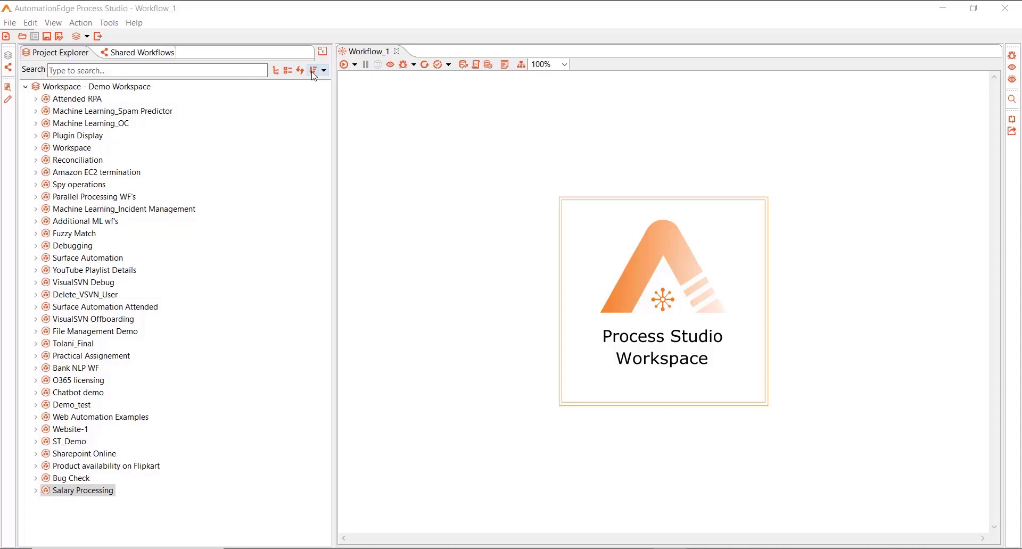
Step: Sort the projects by Name [A-Z], Name [Z-A], Newest First, and finally Oldest First
click(323, 70)
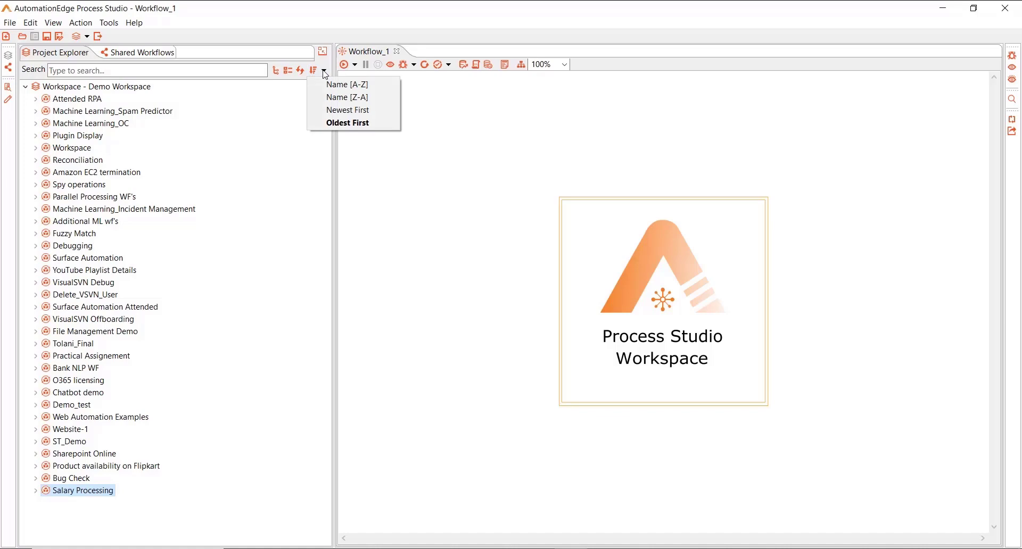
click(344, 88)
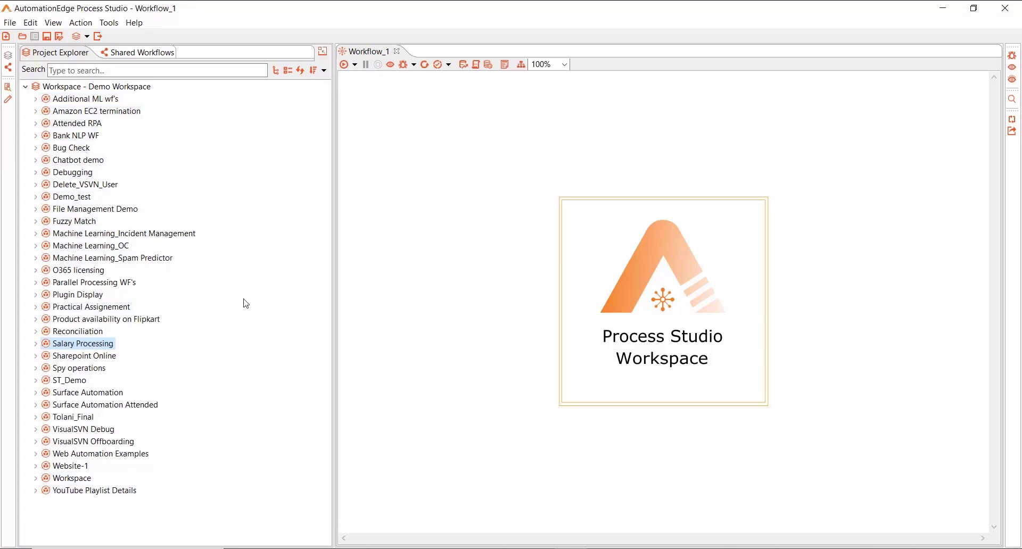
click(324, 70)
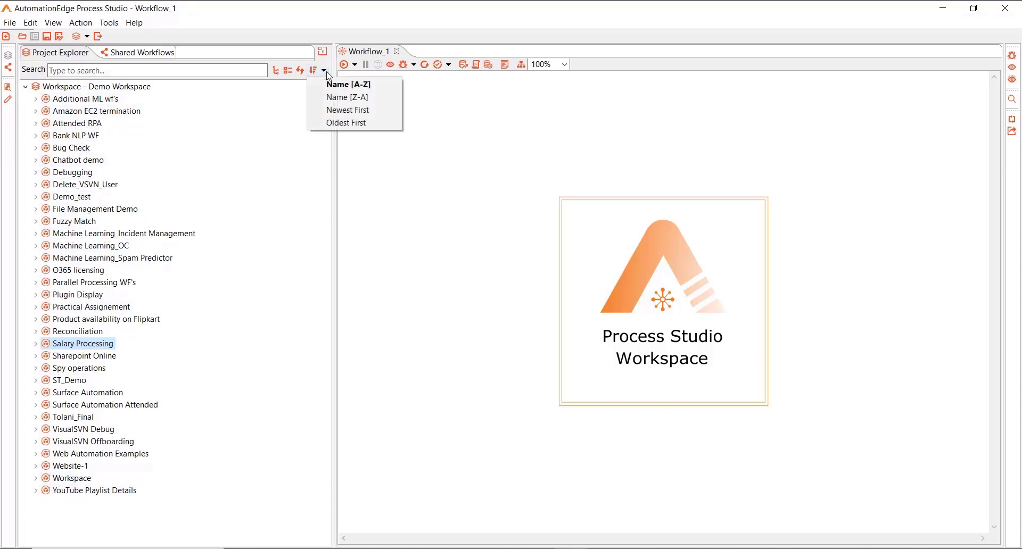
click(323, 101)
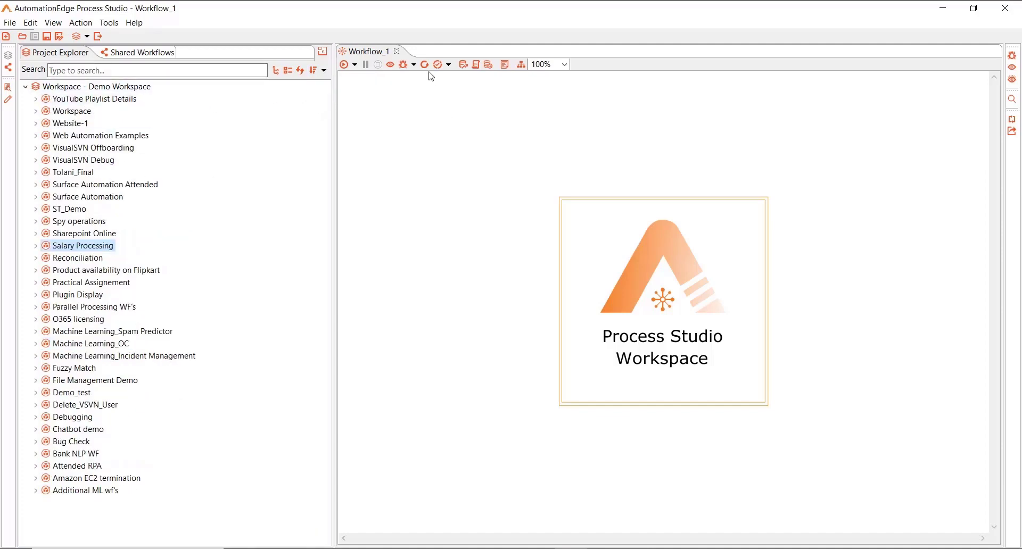
click(325, 70)
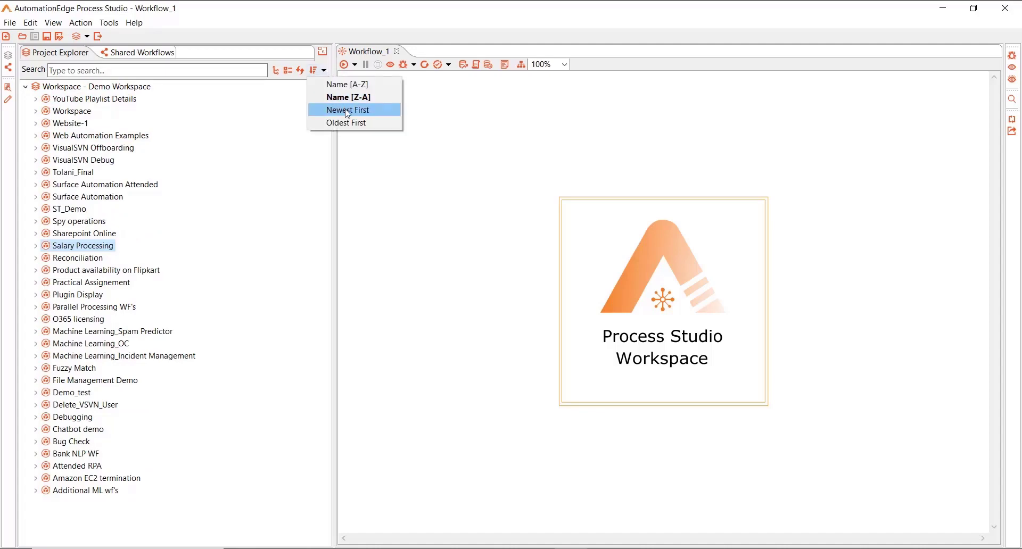
click(347, 111)
click(325, 70)
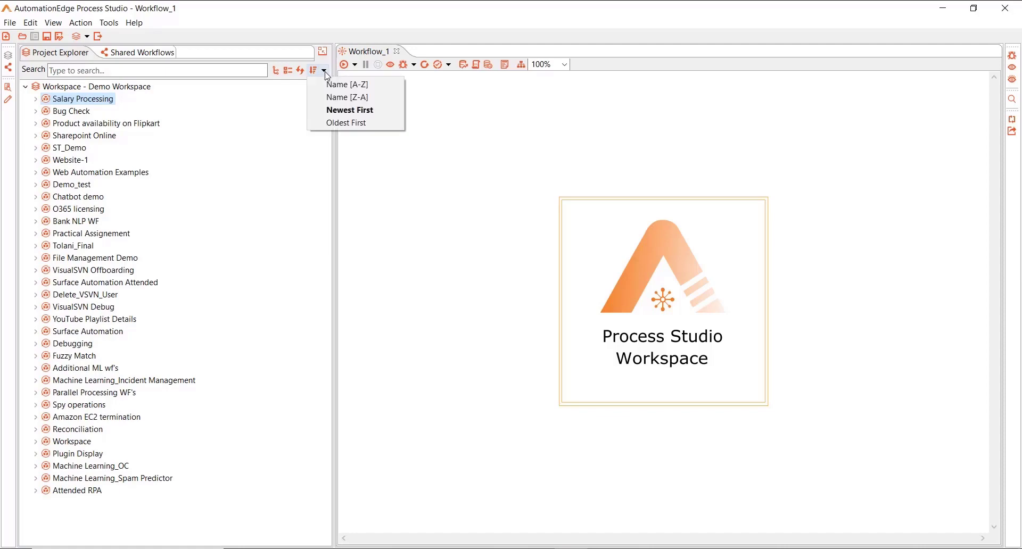
click(327, 127)
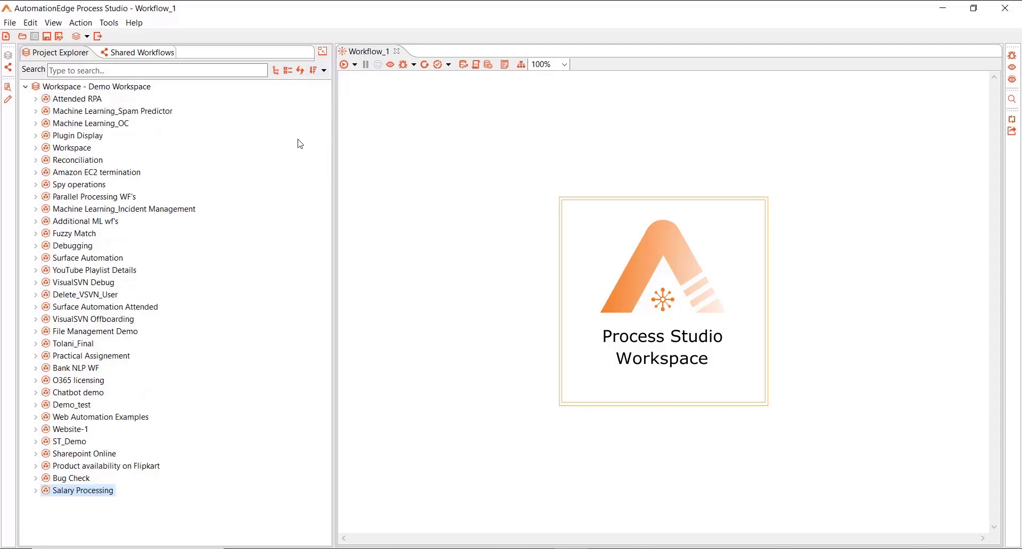
click(324, 70)
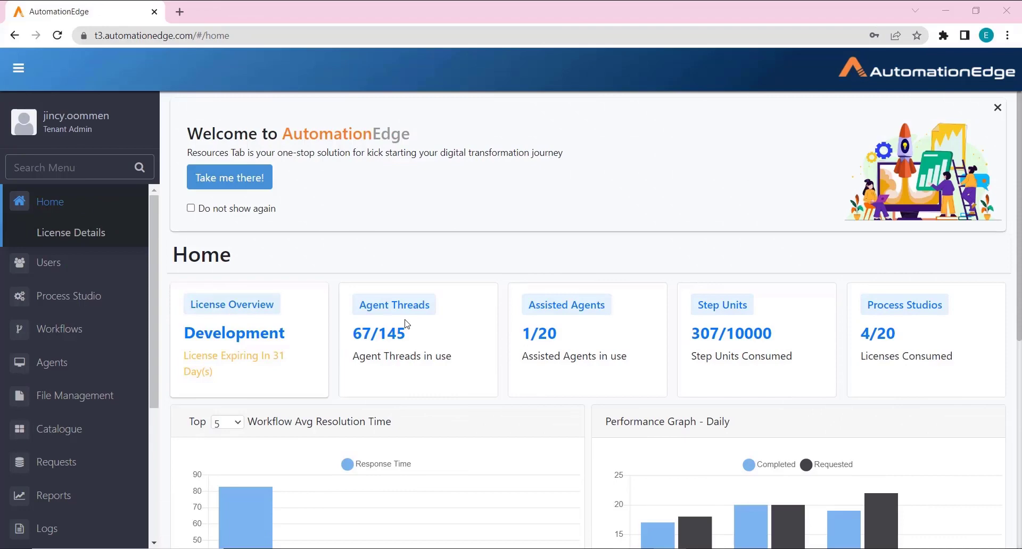
Step: Go to Workflows > Permissions in the portal sidebar
click(60, 330)
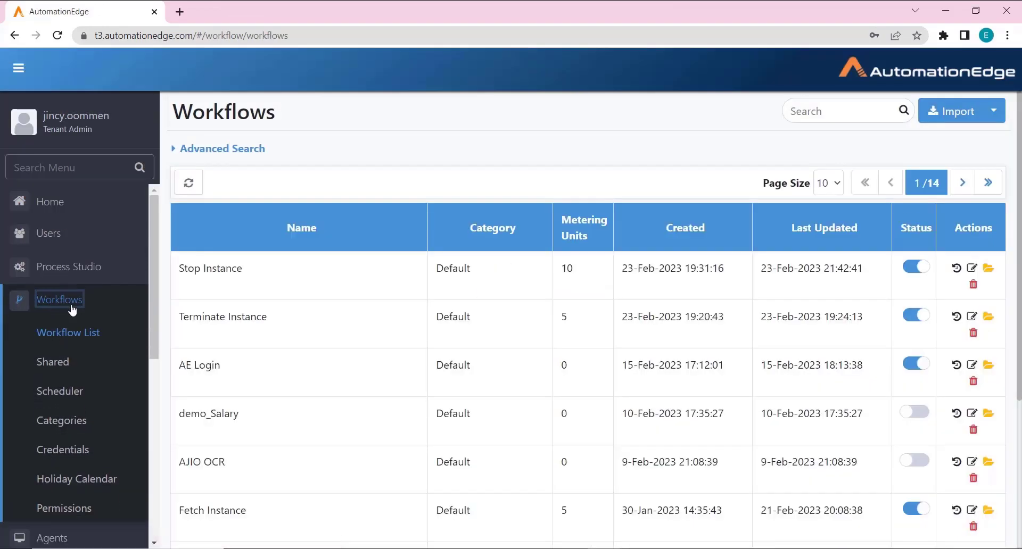
click(66, 519)
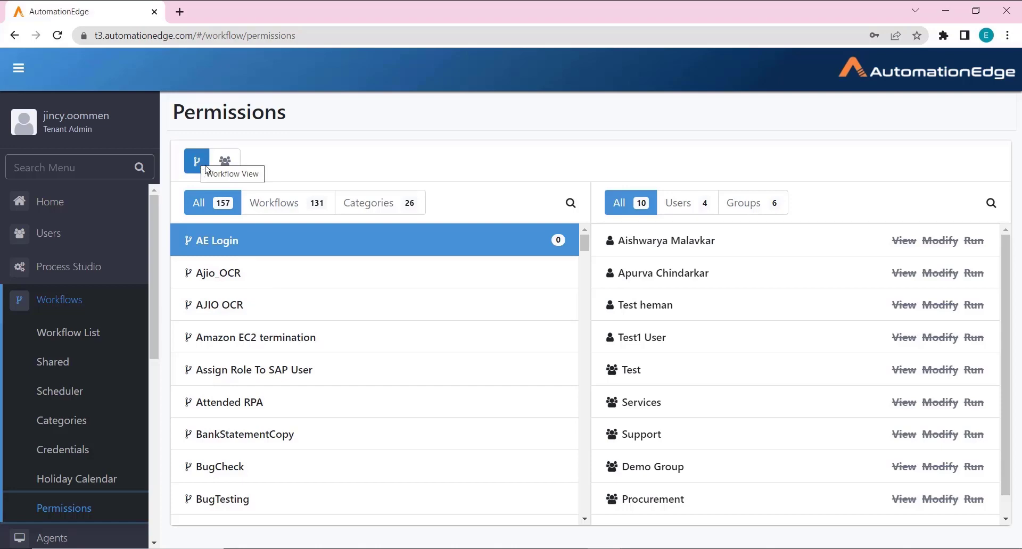
Step: Switch between user/group and workflow views, then filter the list to workflows only
click(225, 163)
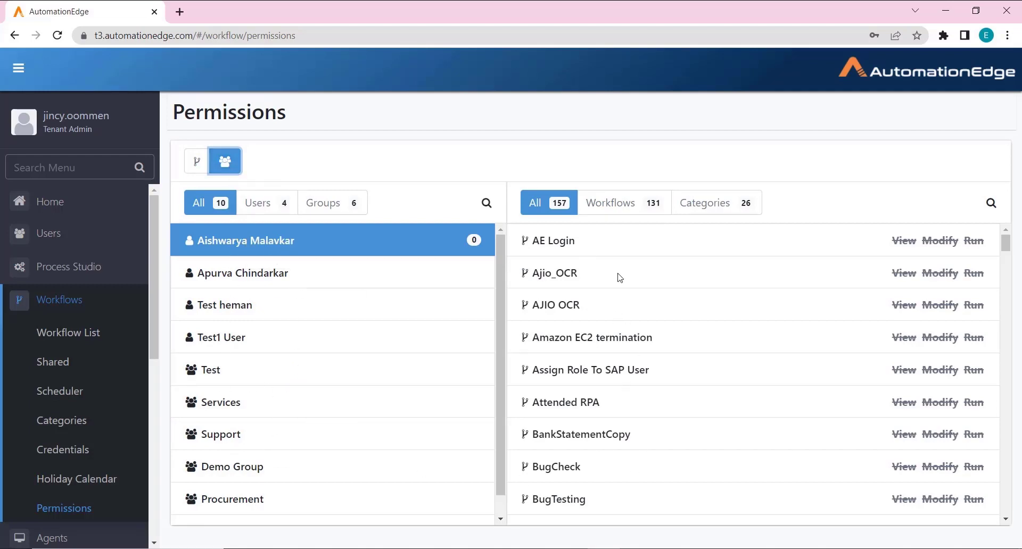
click(195, 166)
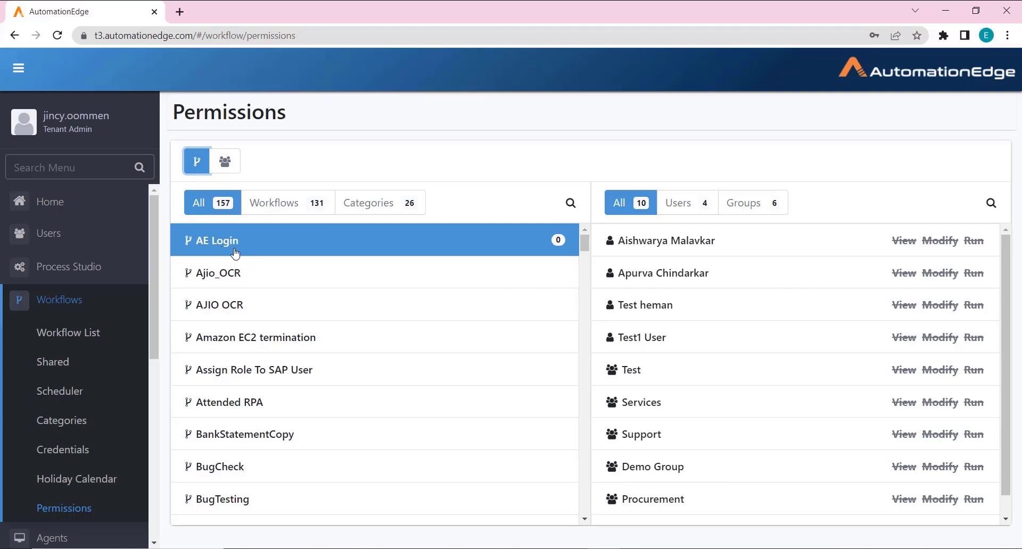
click(279, 215)
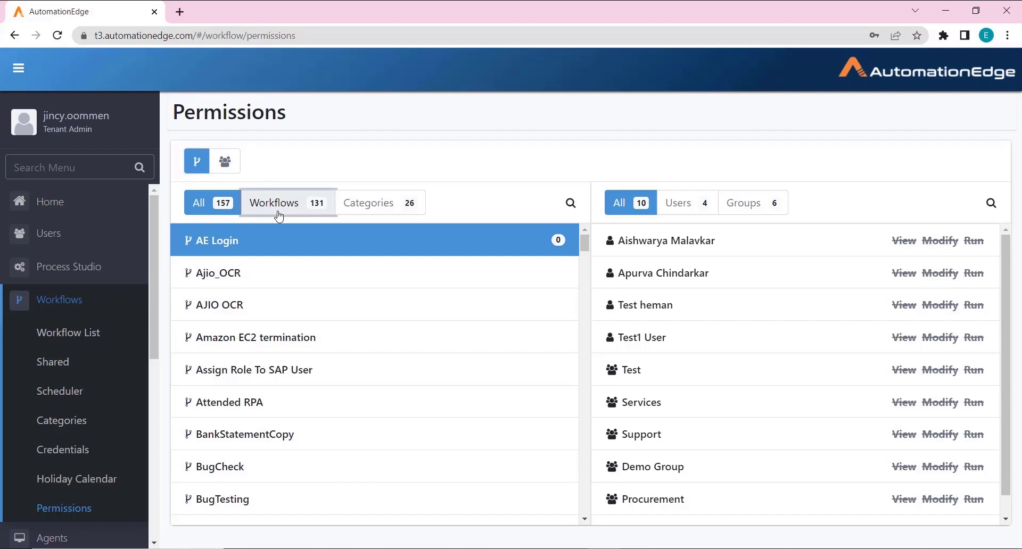
click(379, 213)
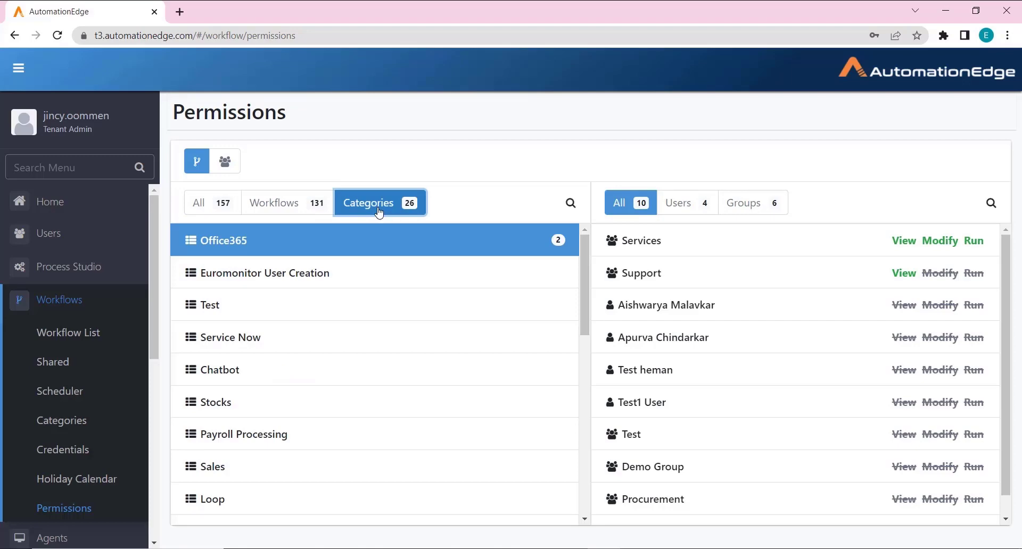
click(284, 210)
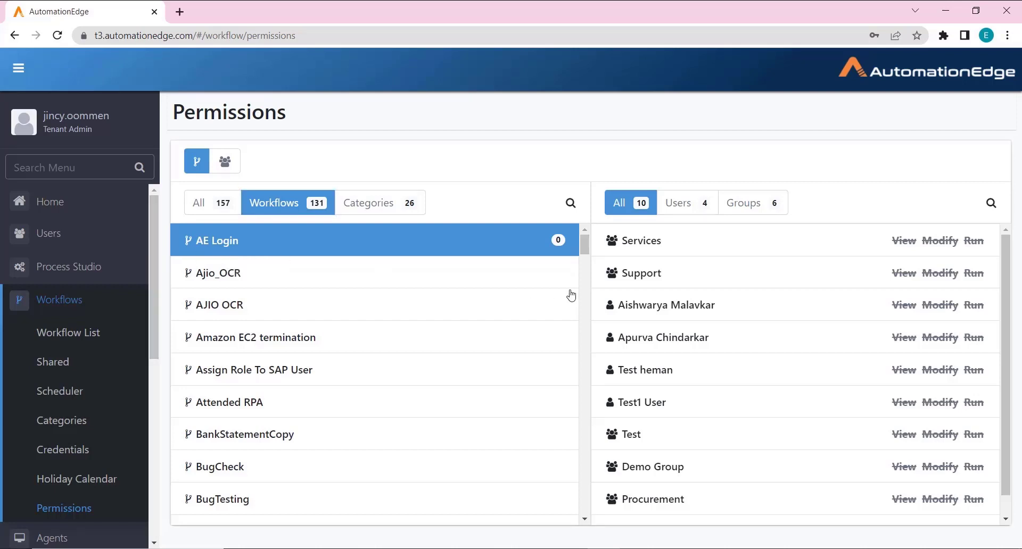
Step: Show only individual users in the right panel, listing four users for AE Login
click(692, 213)
click(748, 211)
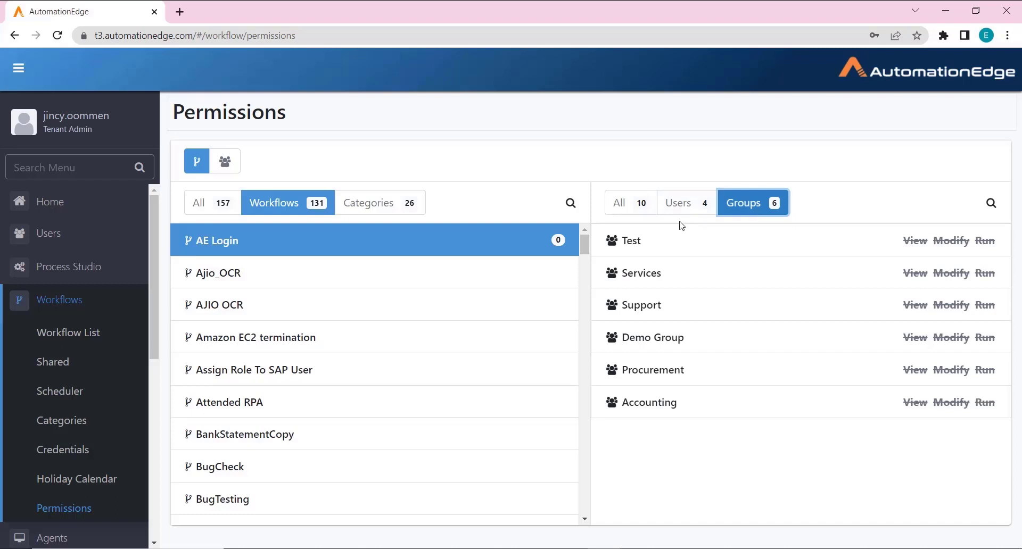
click(679, 209)
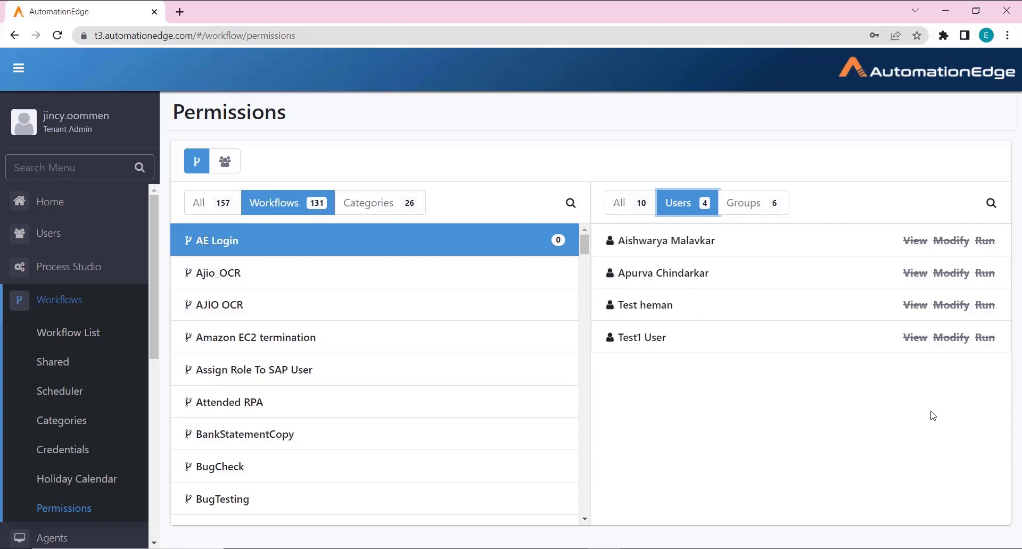
Step: Give the first user View and the second user View, Modify and Run on AE Login, then save
click(916, 244)
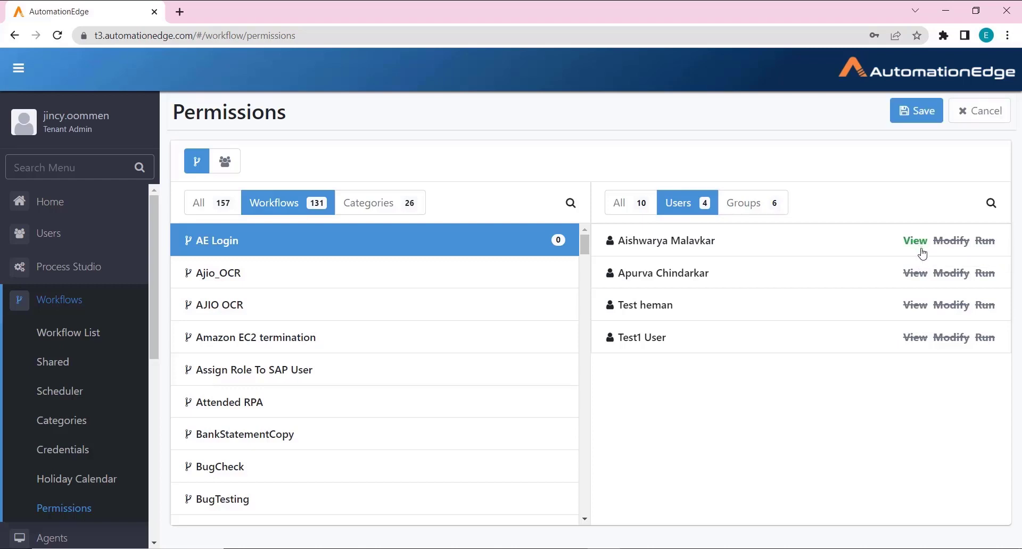
click(952, 274)
click(925, 113)
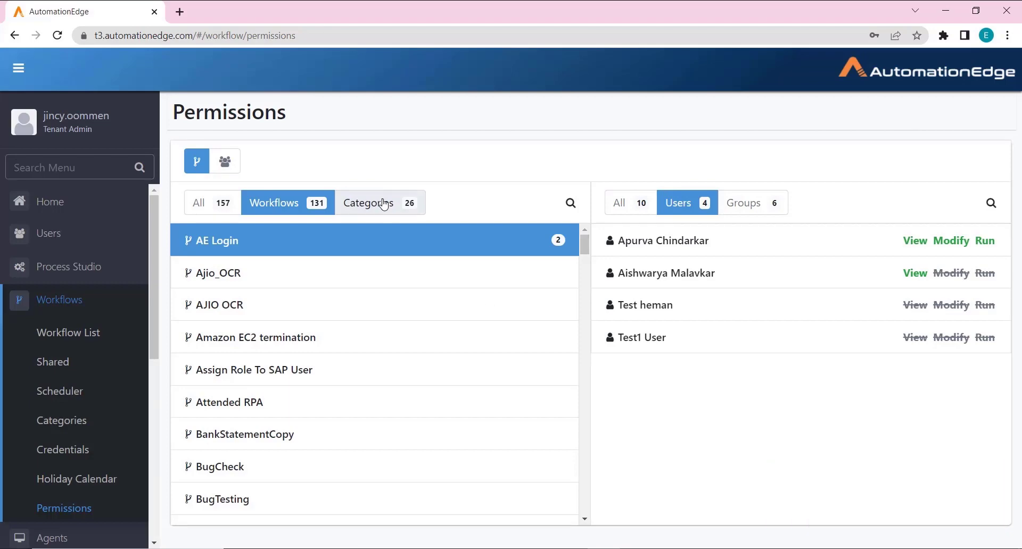
Step: Give Demo Group run access on the Demo category and save
click(383, 204)
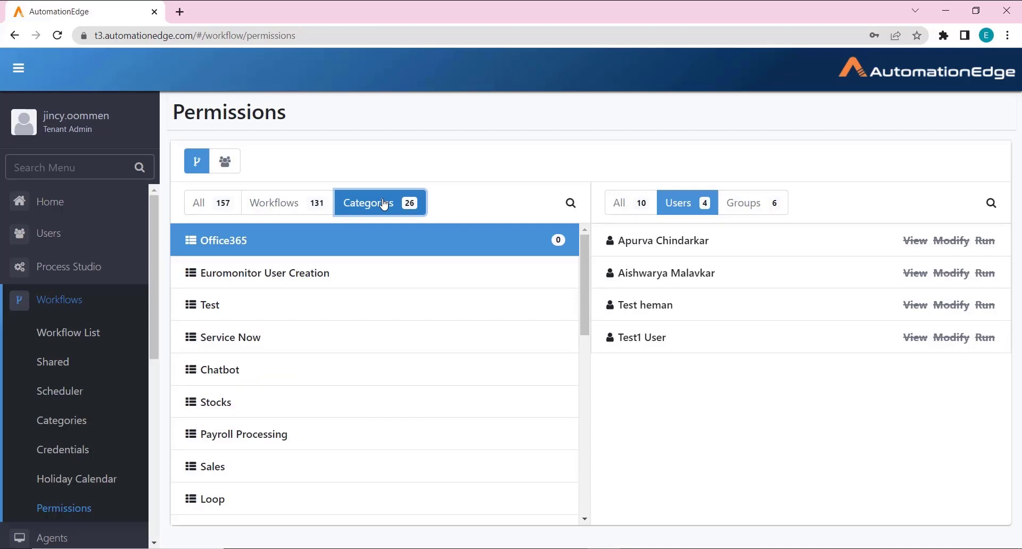
drag(586, 315, 602, 497)
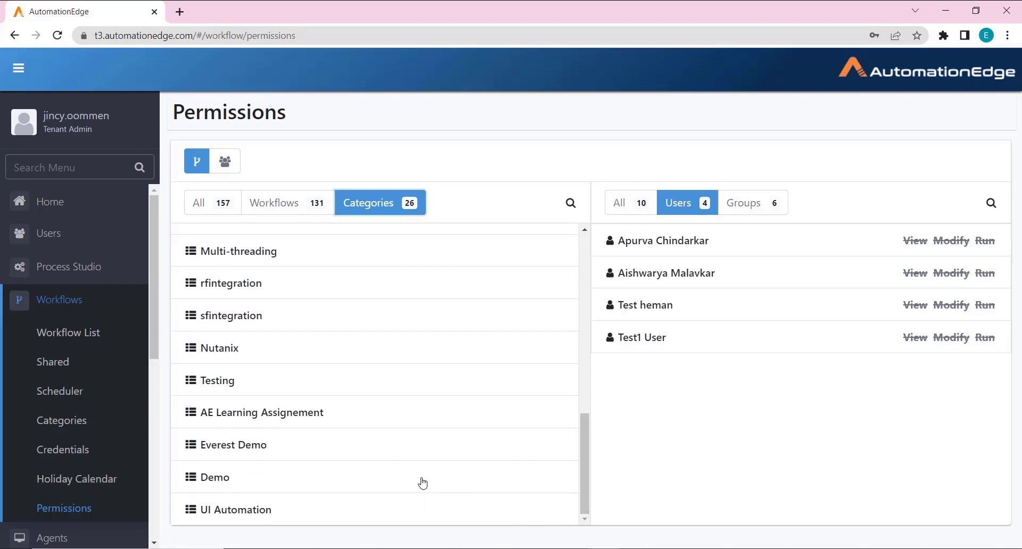
click(422, 481)
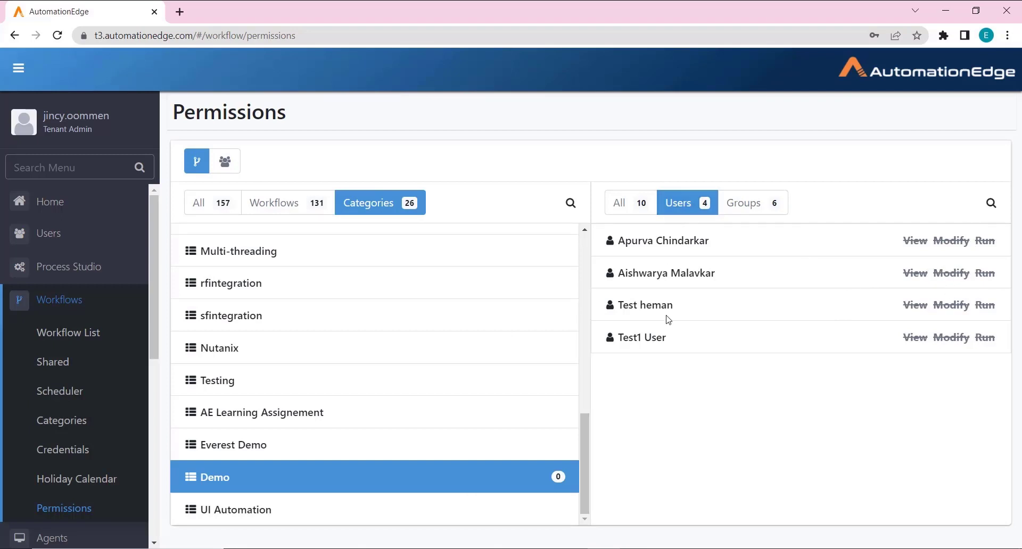
click(745, 213)
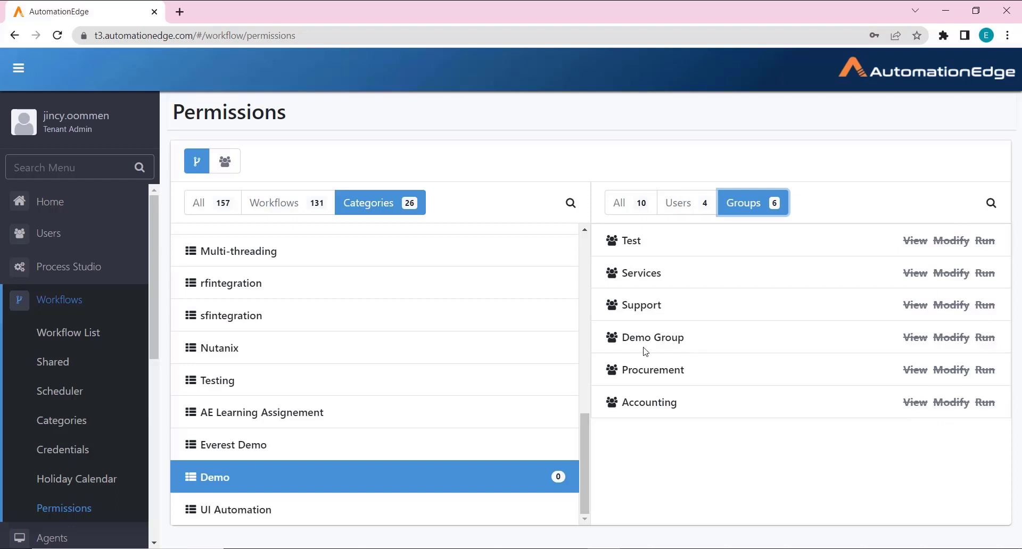
click(985, 339)
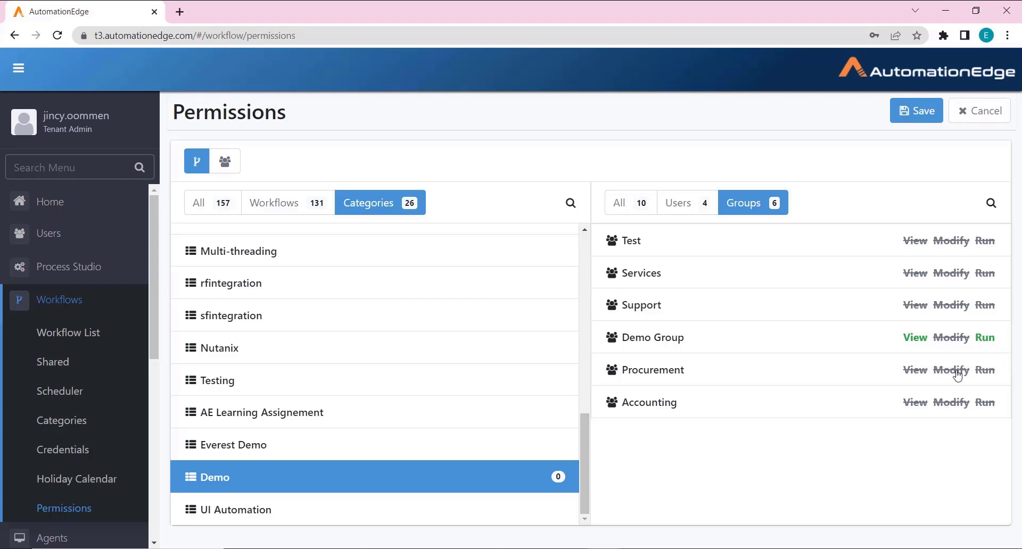
click(915, 120)
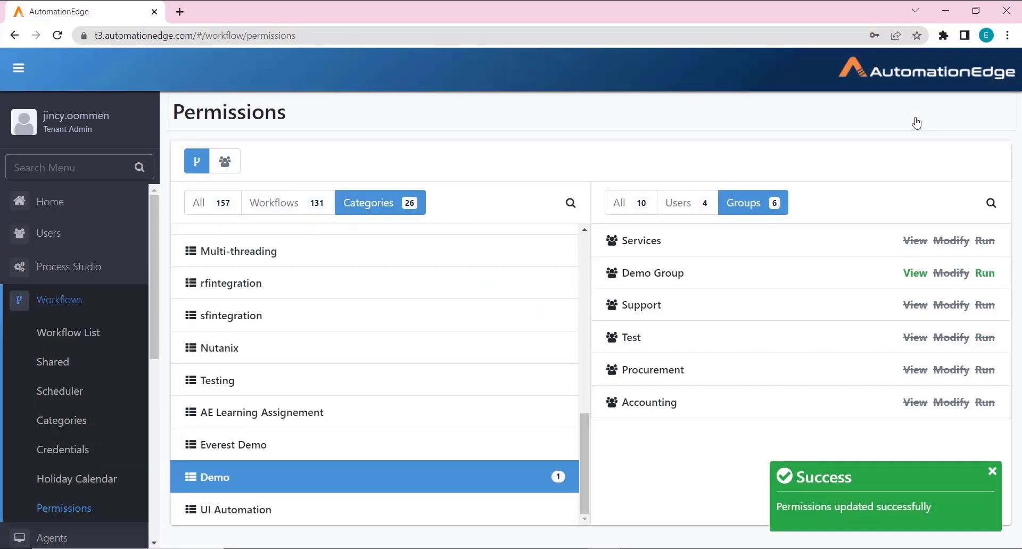
Step: Reselect the Demo category to check its saved permissions
click(294, 210)
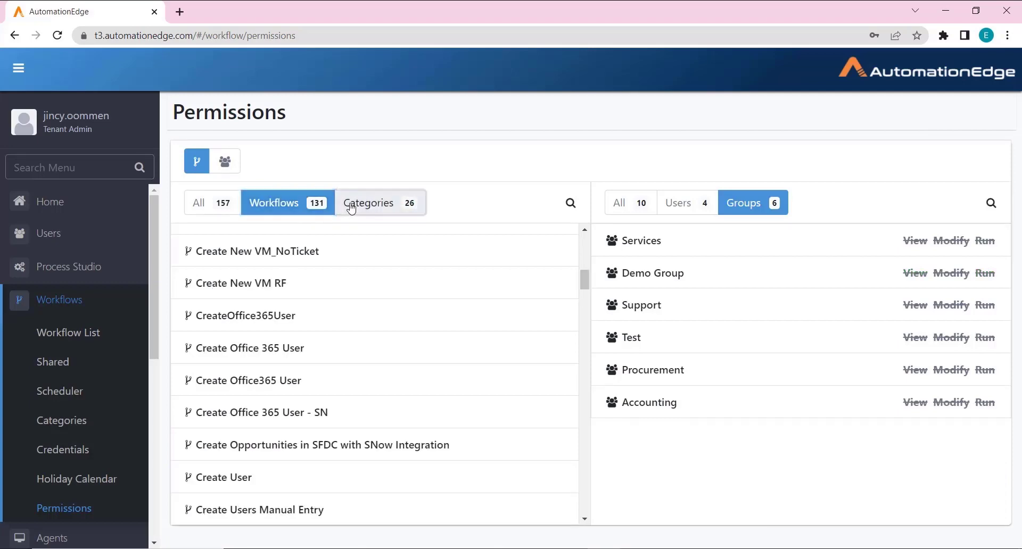
click(349, 212)
click(241, 475)
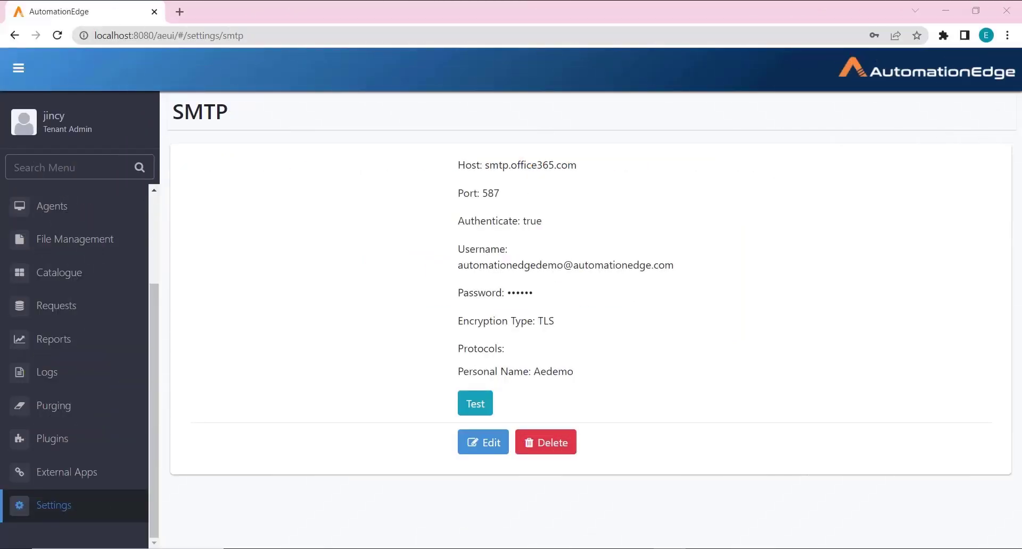
Step: Expand the sidebar Settings menu to list its pages beside the SMTP settings
click(53, 522)
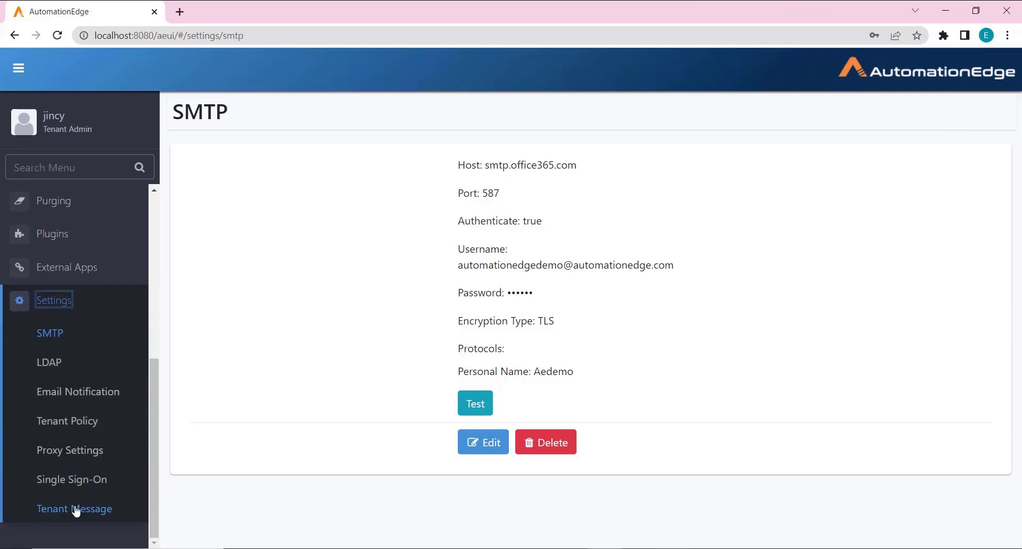
Step: Create a tenant message headed 'Maintenance Activity' reading 'This system is down for upgrade from 7:30pm to 10:30pm'
click(76, 510)
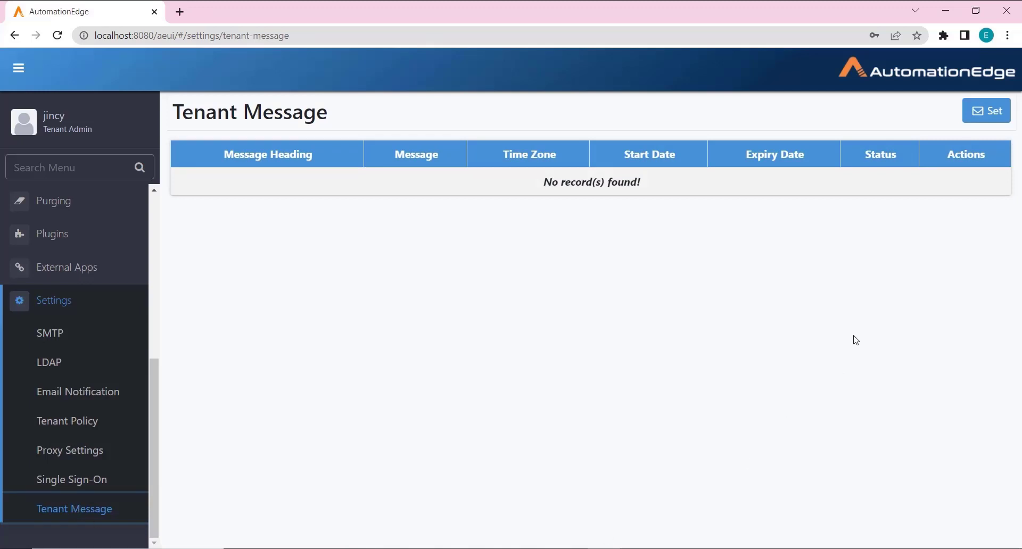
click(987, 111)
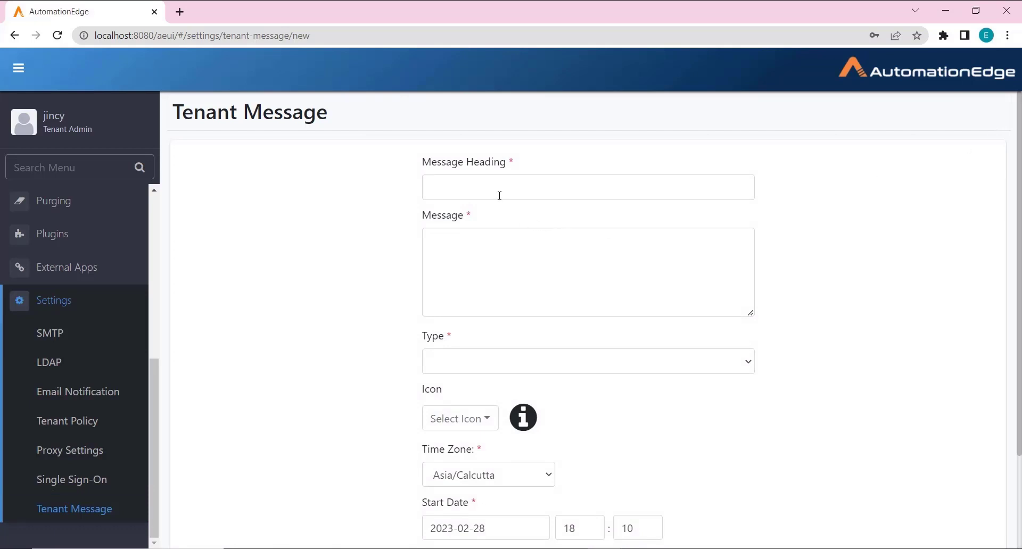
click(499, 196)
text(Maintenance Activ)
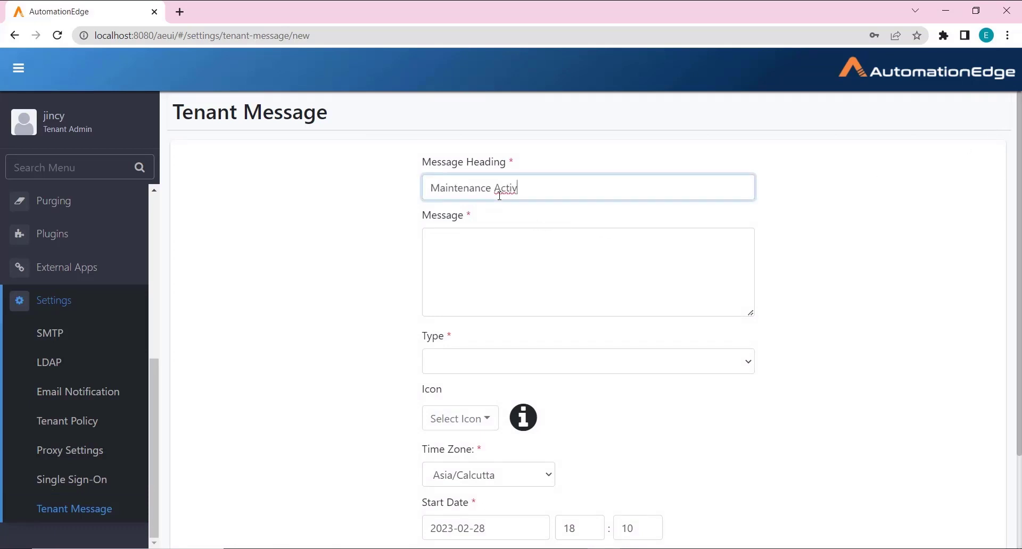
text(ity)
key(Tab)
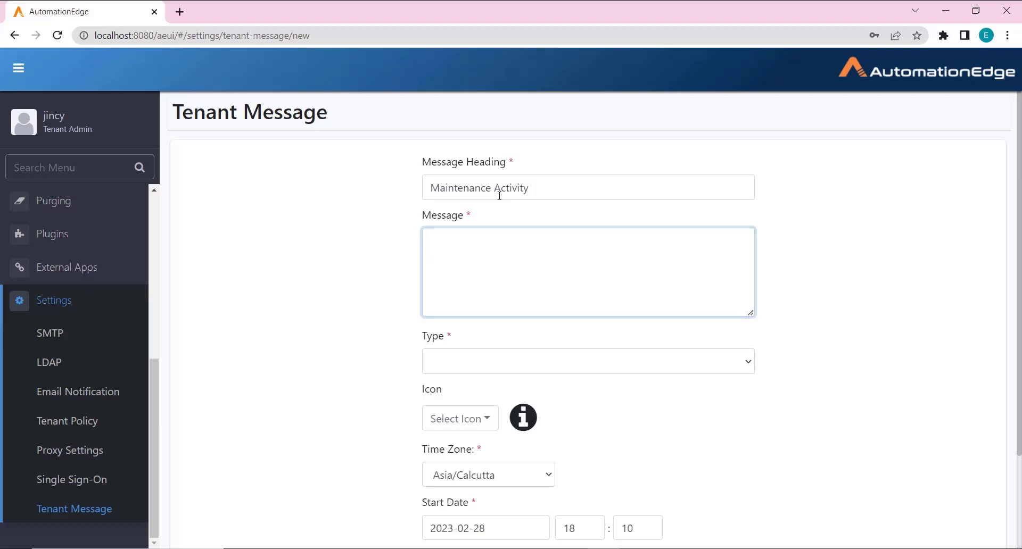
text(This system is down for upgrade from 7:30pm to 10:30pm)
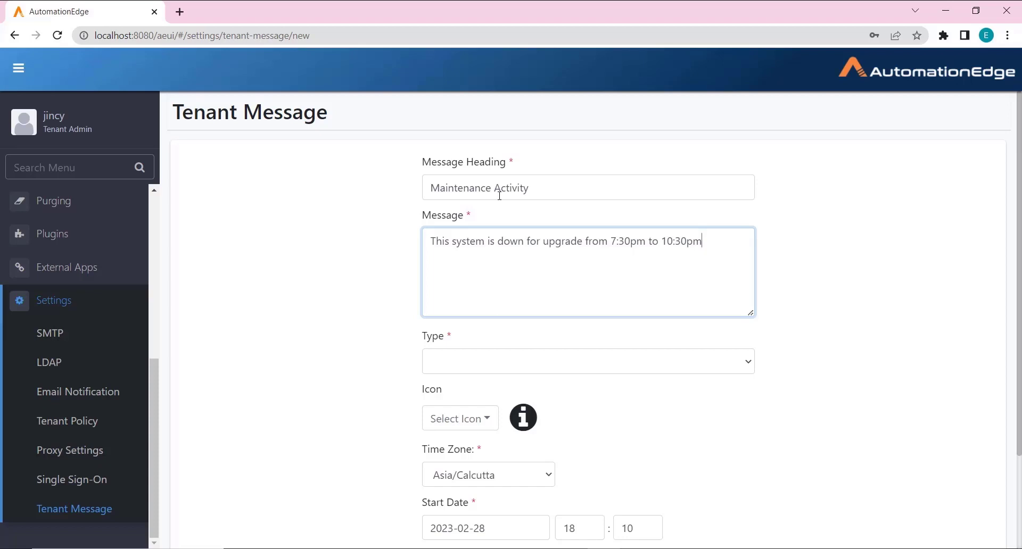
Step: Make the message an Alert running 18:20–23:00 on 2023-02-28, and check its preview
click(556, 365)
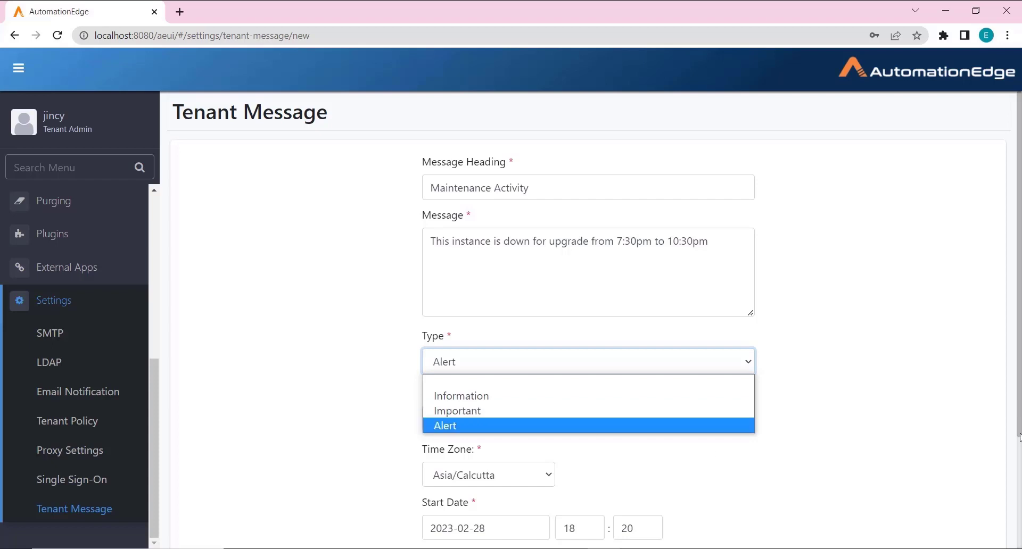
scroll(1020, 409, down, 3)
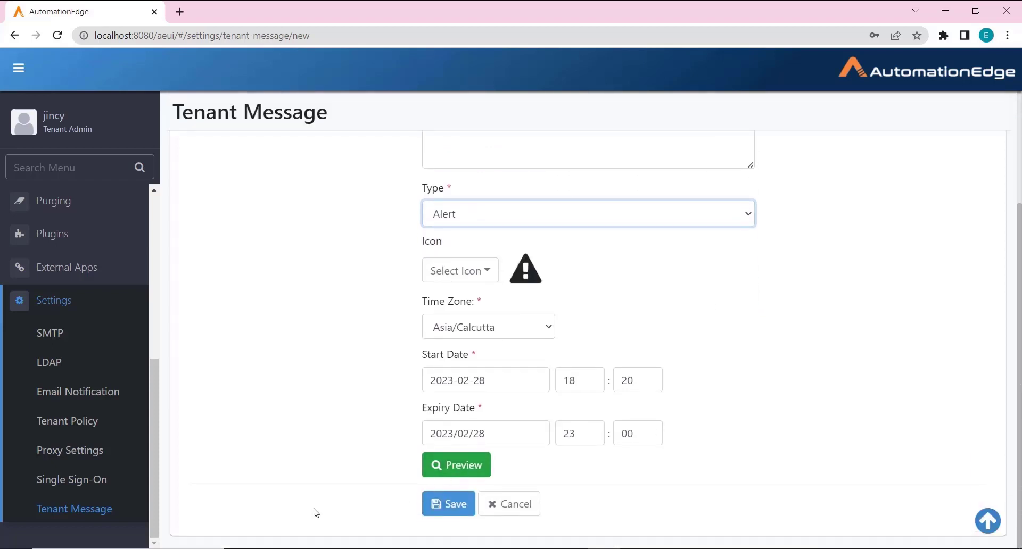
click(448, 468)
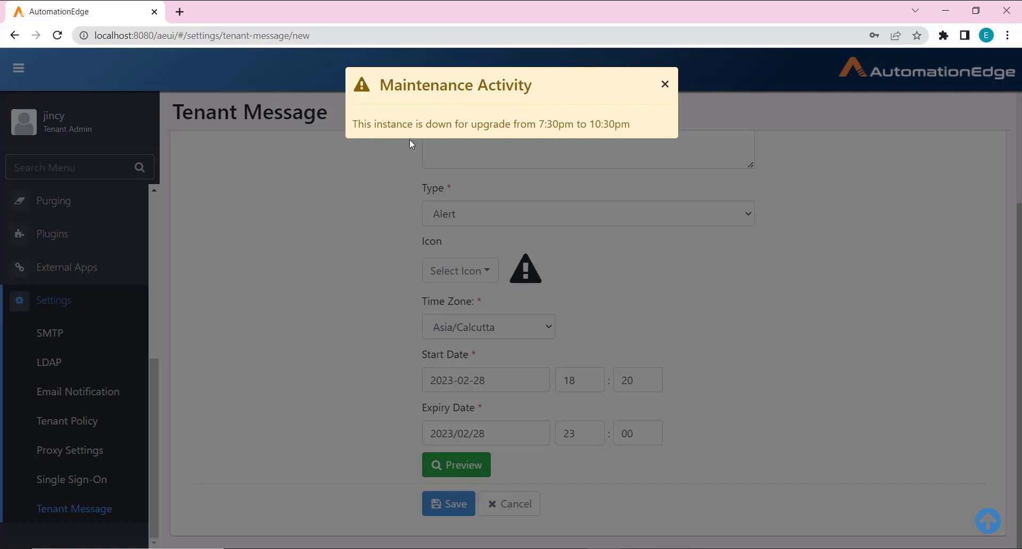
click(665, 84)
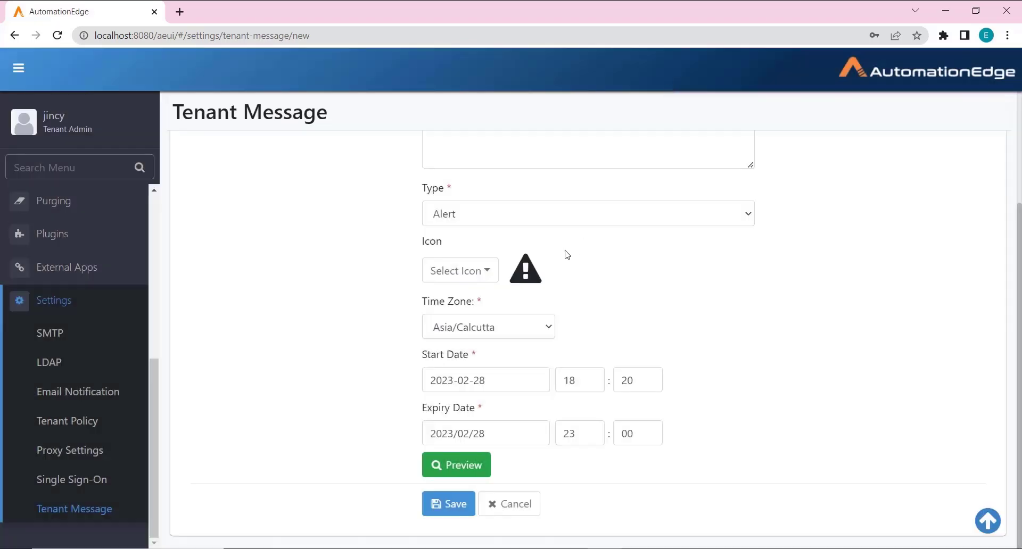
Step: Switch the message type to Information, leave the icon unset, and keep the Asia/Calcutta time zone
click(547, 226)
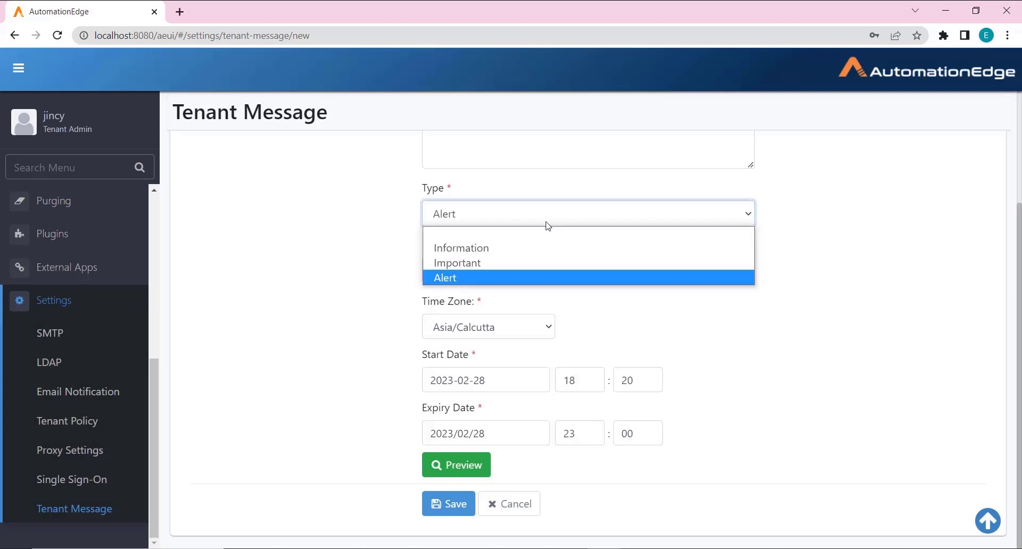
click(492, 250)
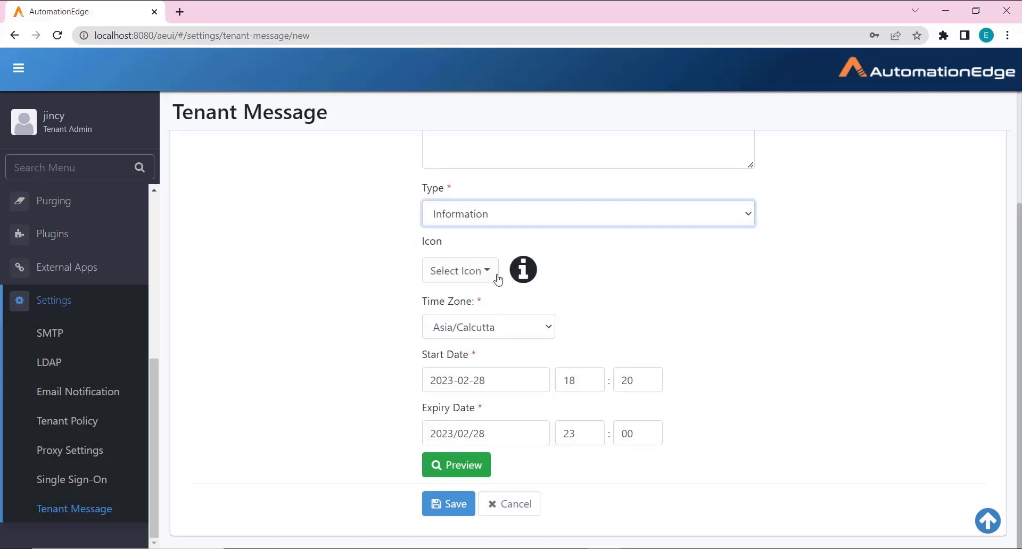
click(490, 273)
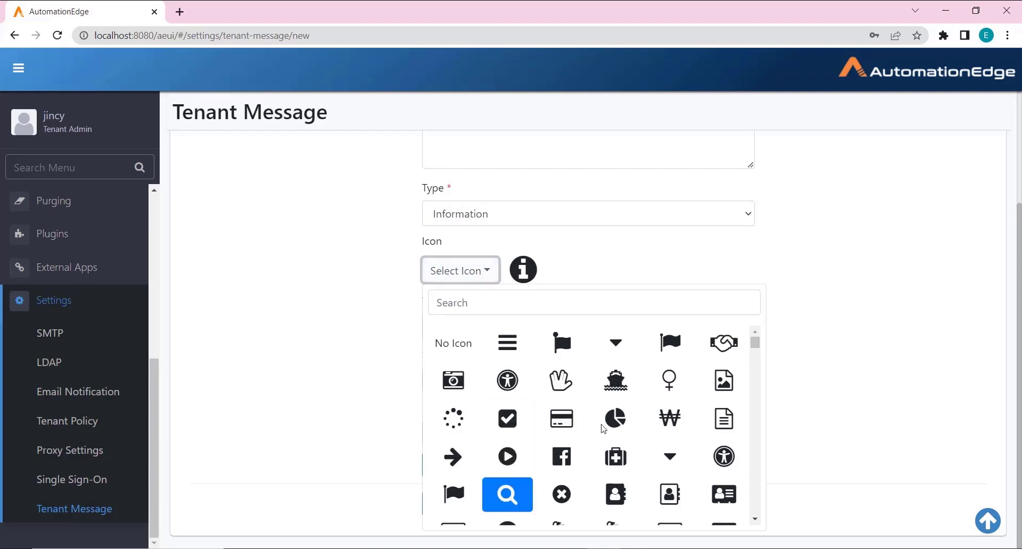
scroll(758, 383, down, 5)
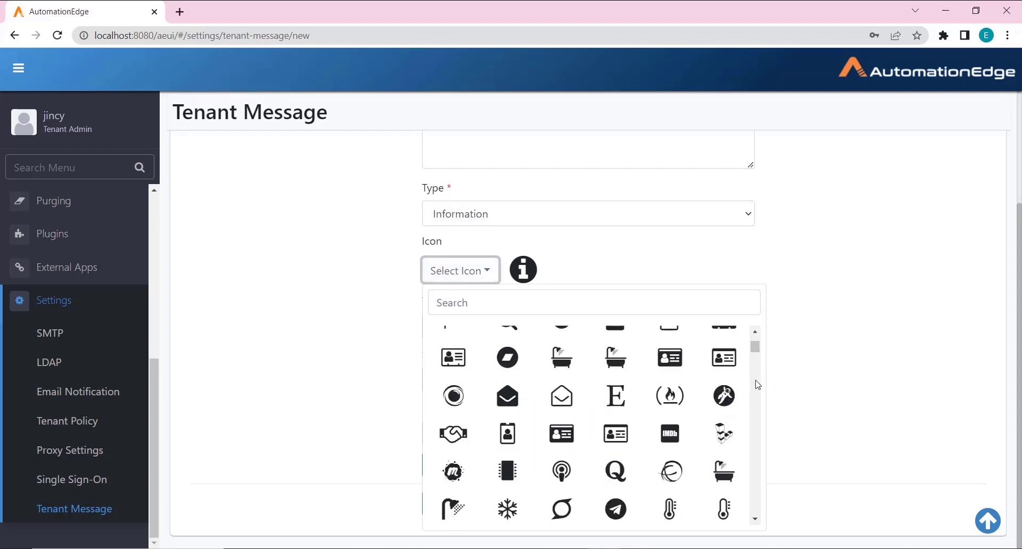
scroll(734, 436, down, 1)
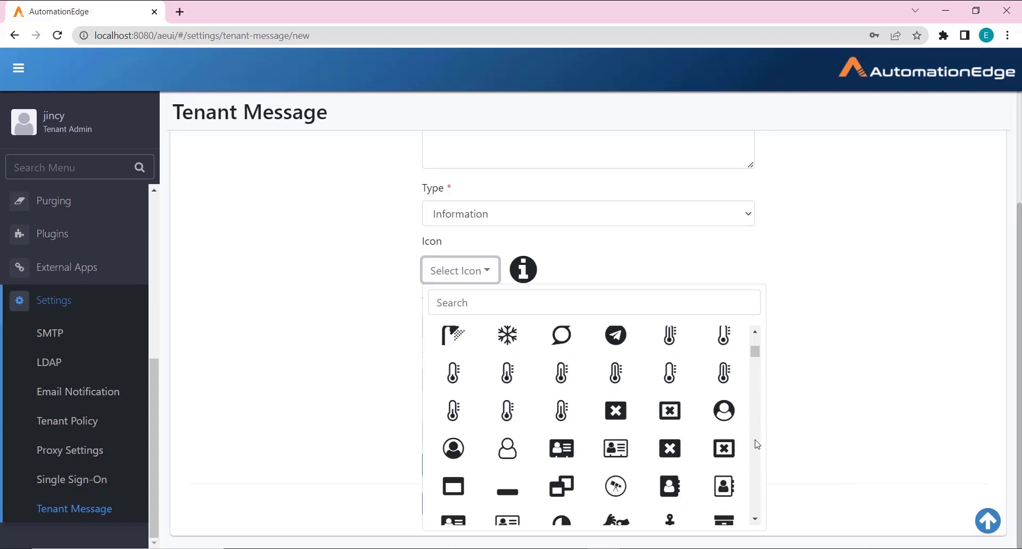
scroll(753, 361, down, 3)
drag(754, 357, 759, 333)
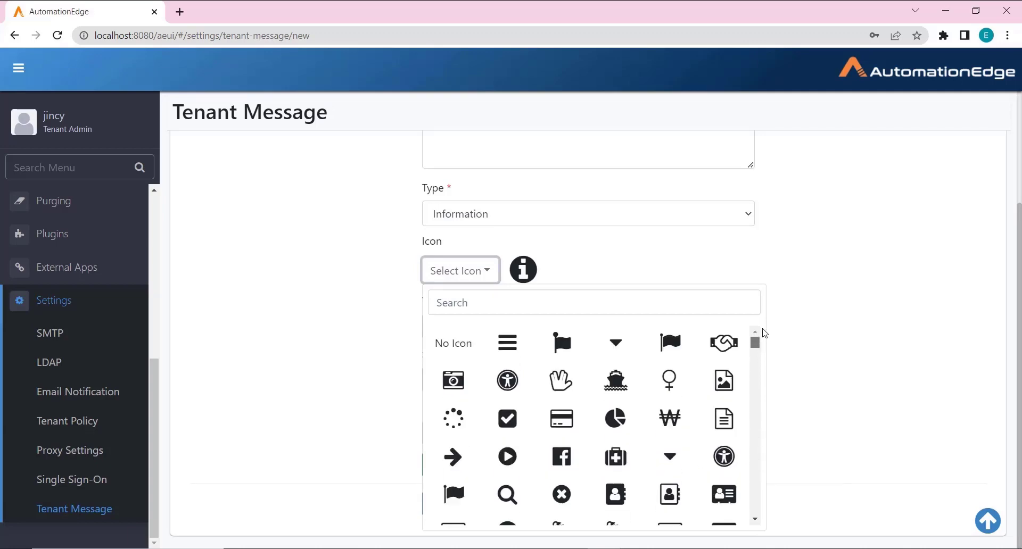
click(455, 343)
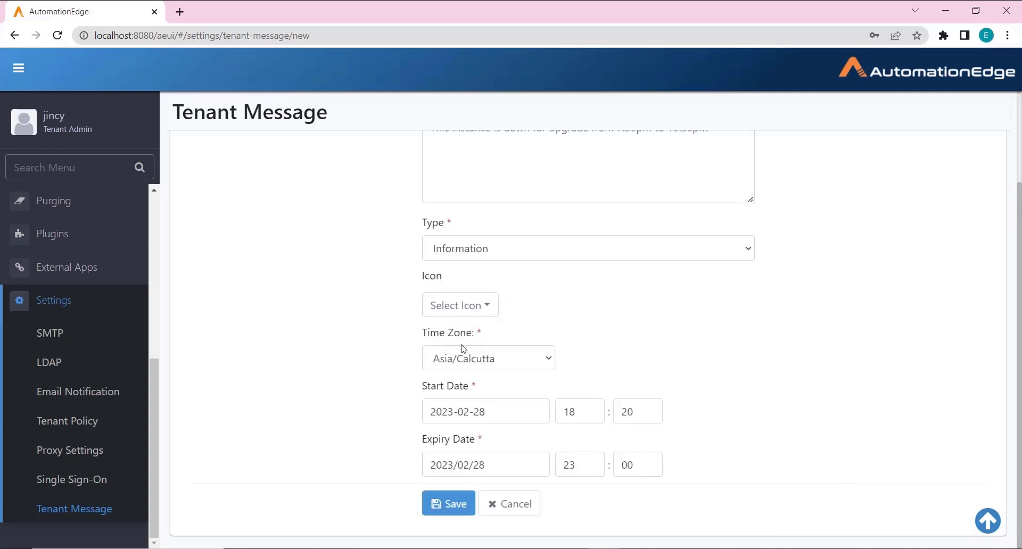
click(477, 367)
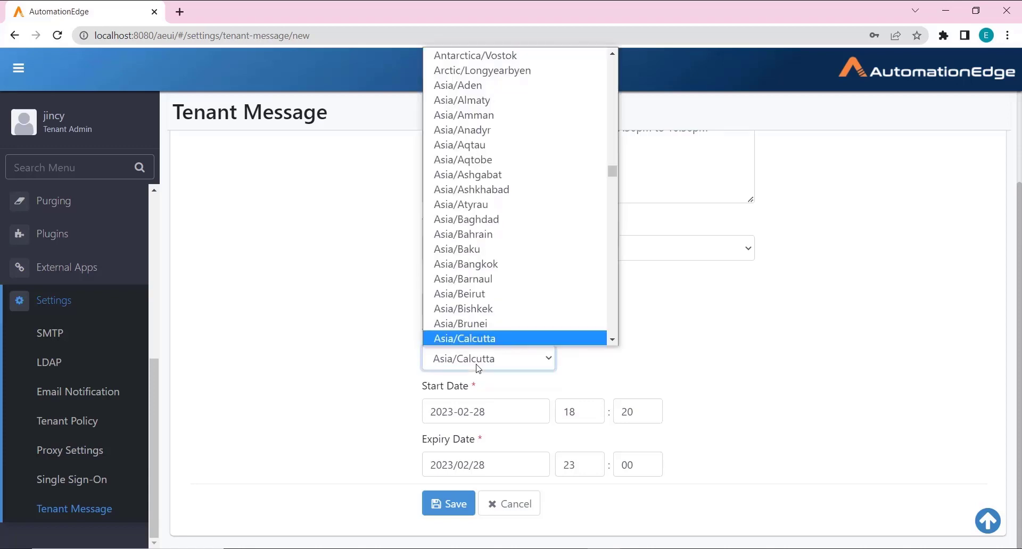
click(478, 367)
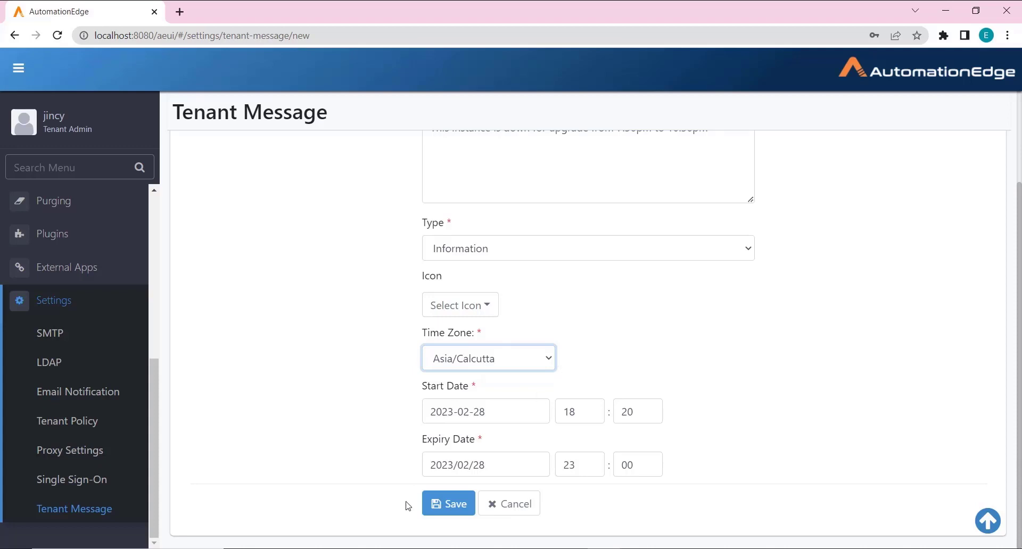
Step: Save the Maintenance Activity tenant message
click(460, 513)
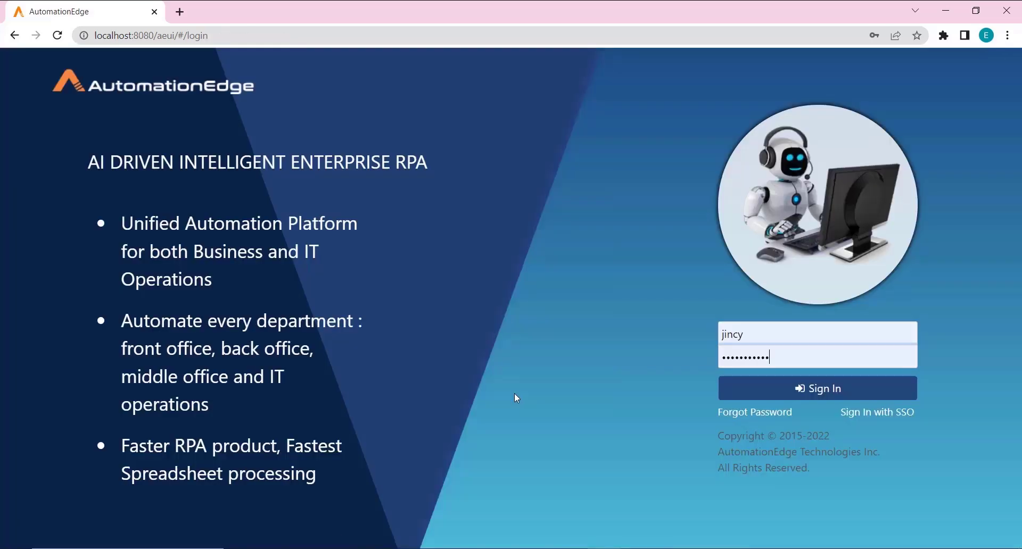
Step: Sign in with the saved User Admin login and highlight the Maintenance Activity banner text
click(758, 336)
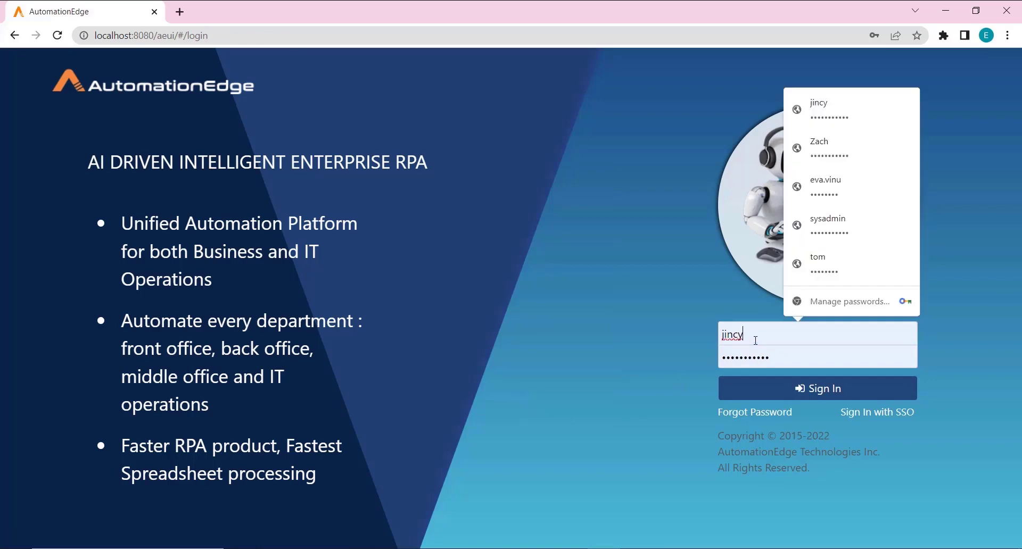
click(840, 151)
click(794, 389)
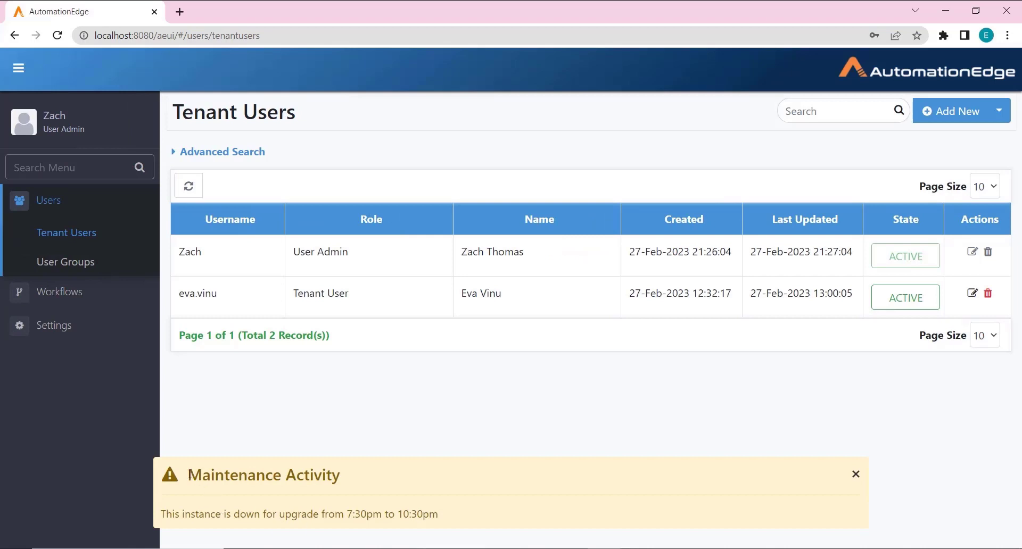
drag(189, 475, 367, 494)
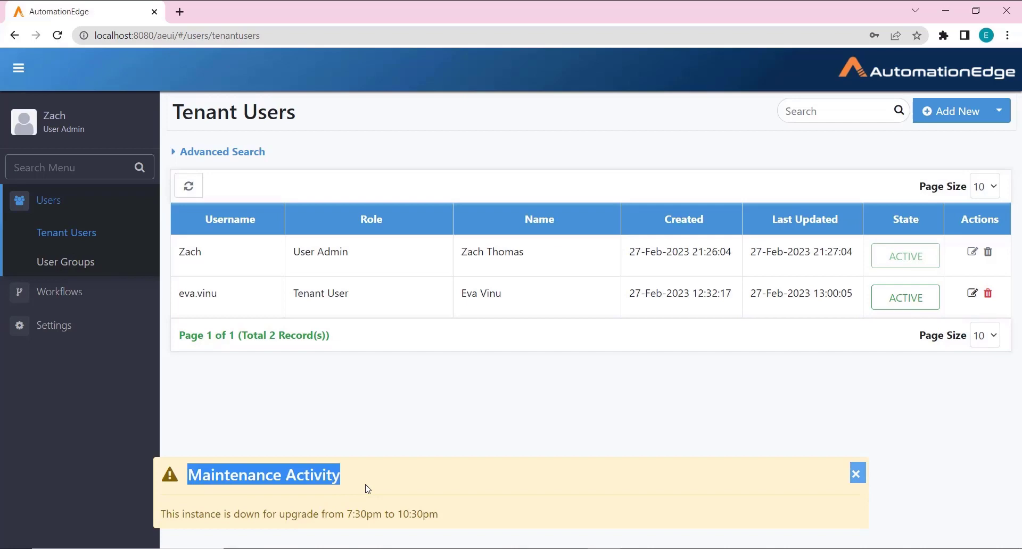
click(306, 543)
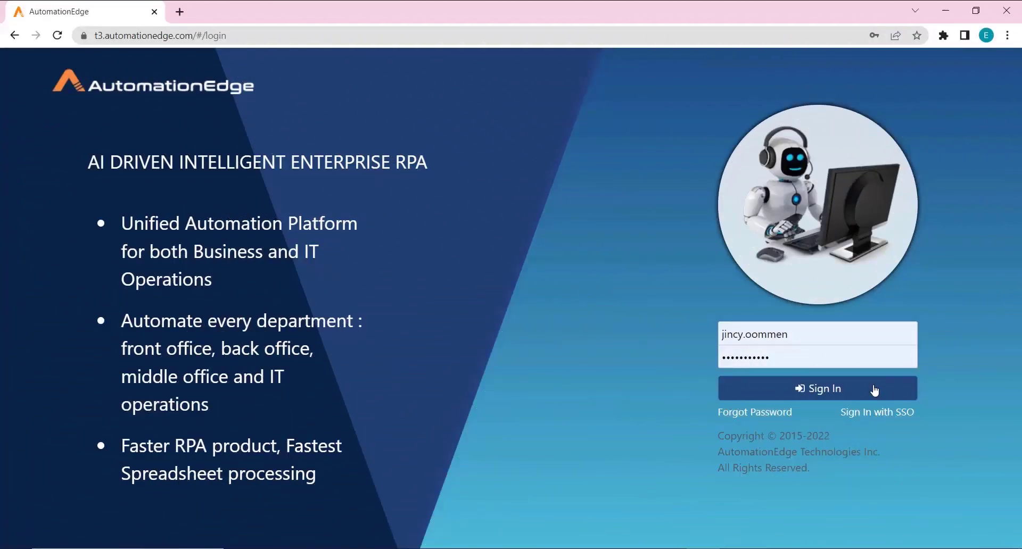
Step: Sign in to the t3.automationedge.com instance and open the Resources Getting Started steps
click(873, 389)
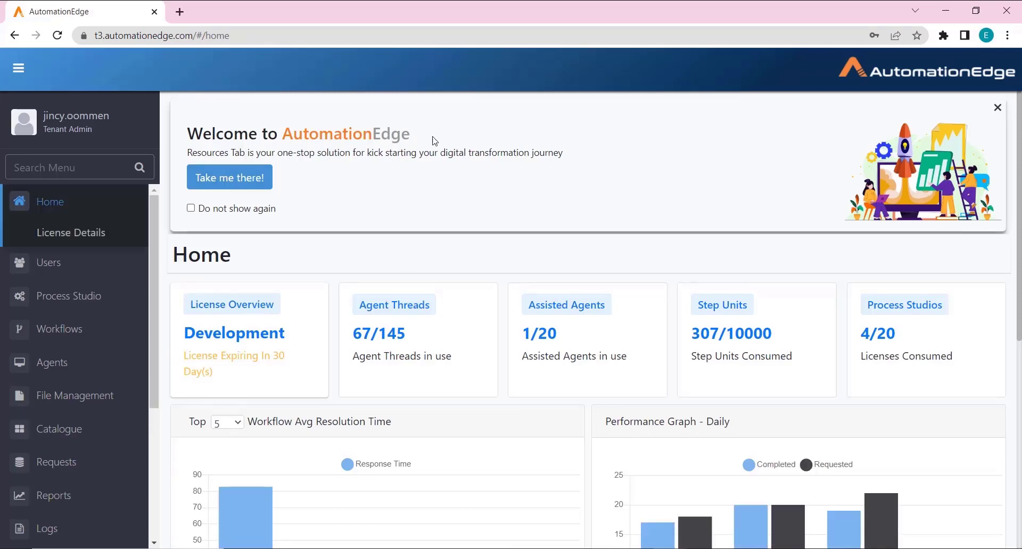
click(247, 190)
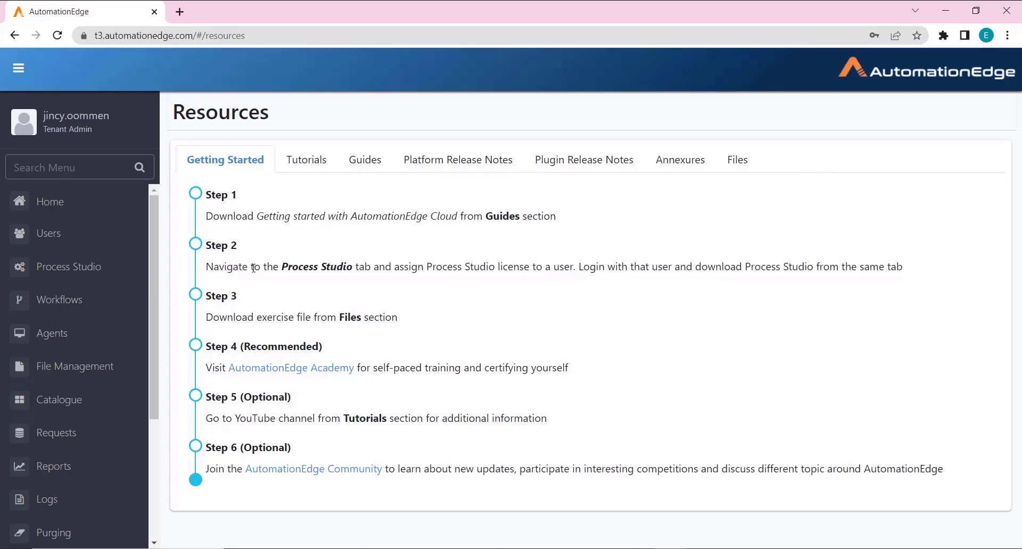
click(303, 167)
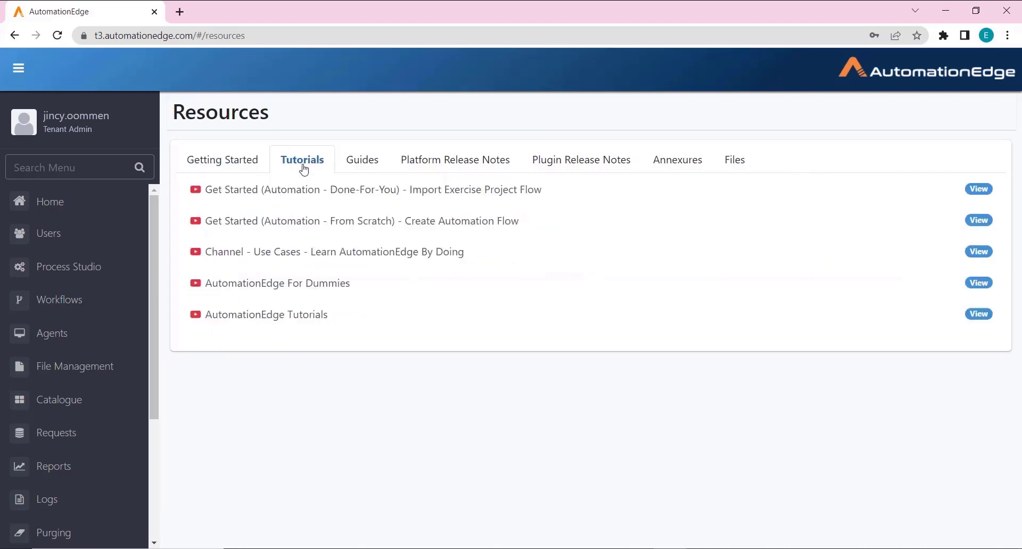
click(379, 168)
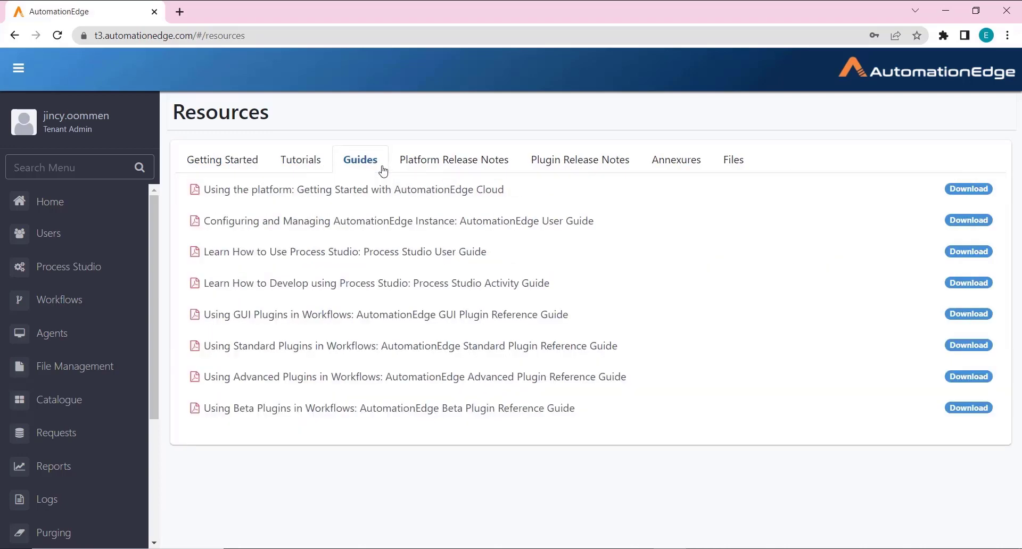
click(460, 166)
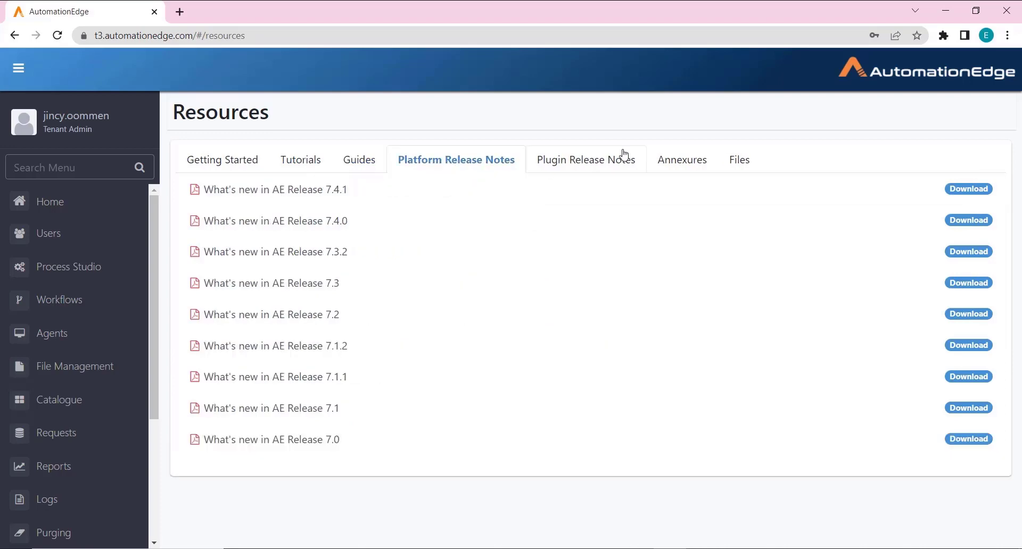
click(614, 165)
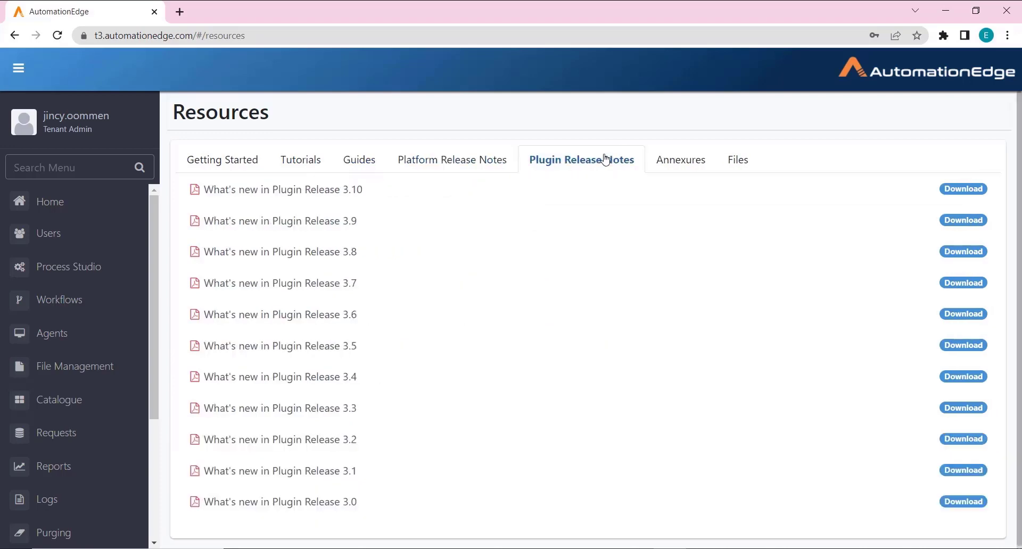
click(675, 164)
click(727, 169)
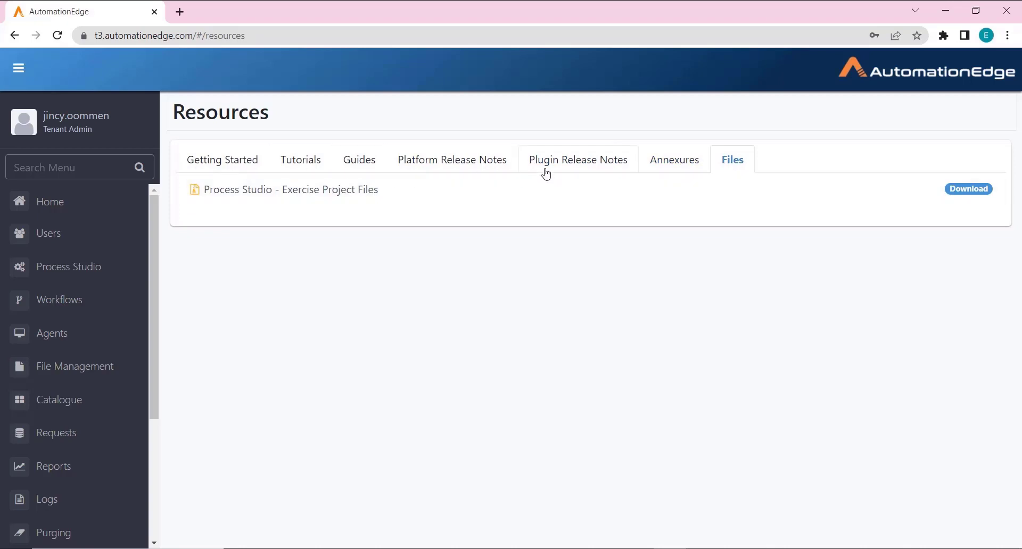
click(546, 174)
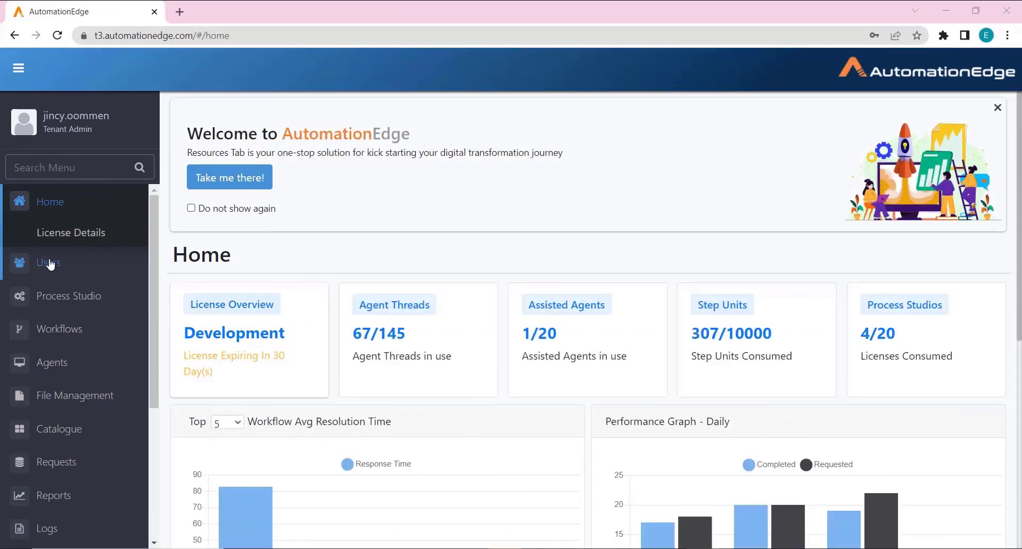
Step: Filter the Tenant Users list with an advanced search of Role equal to Tenant Admin
click(46, 263)
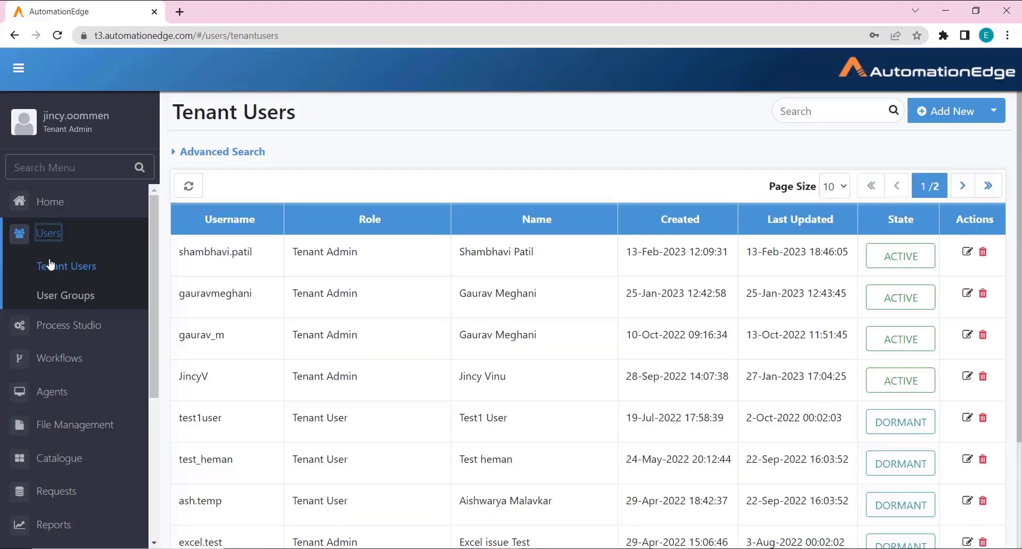
click(177, 153)
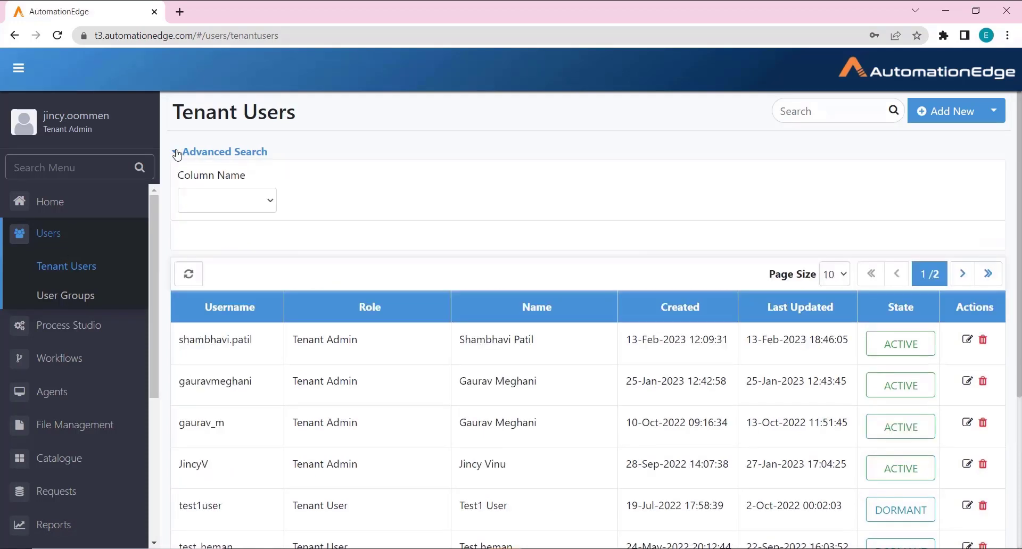
click(199, 207)
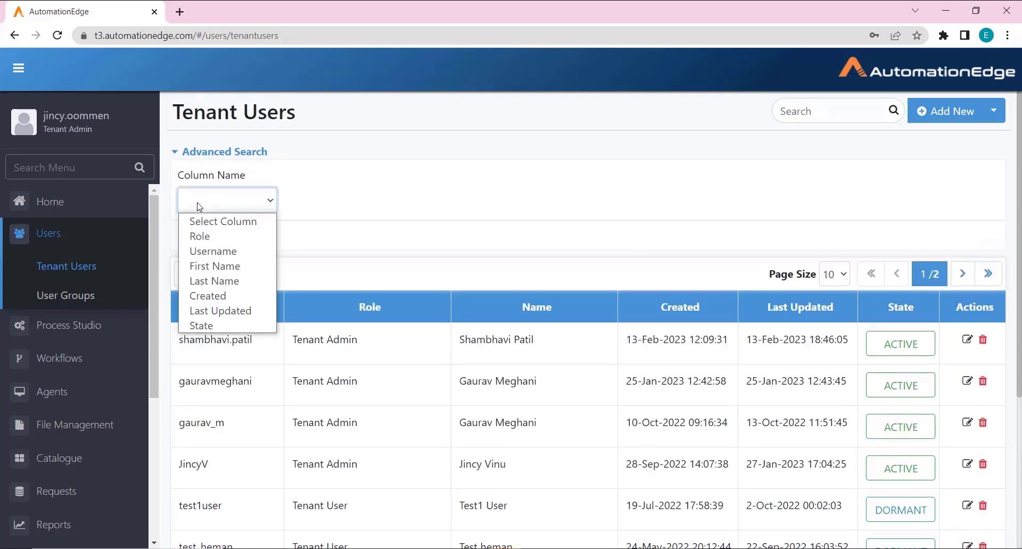
click(214, 239)
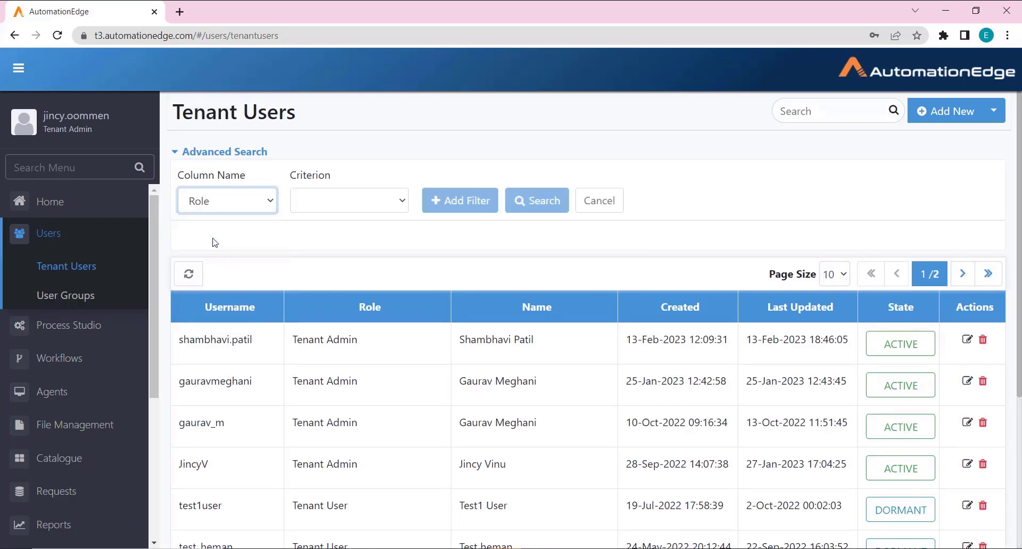
click(323, 208)
click(322, 236)
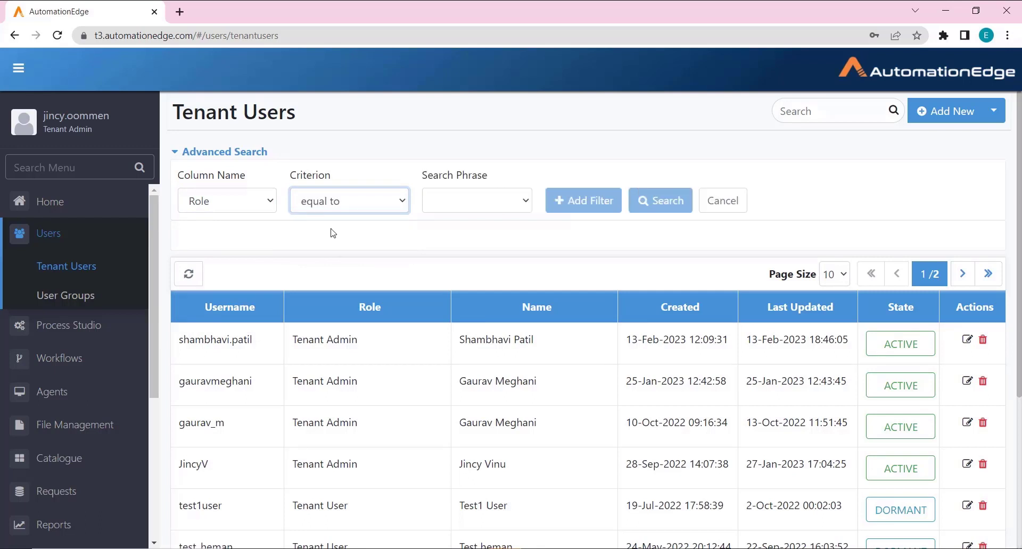
click(470, 212)
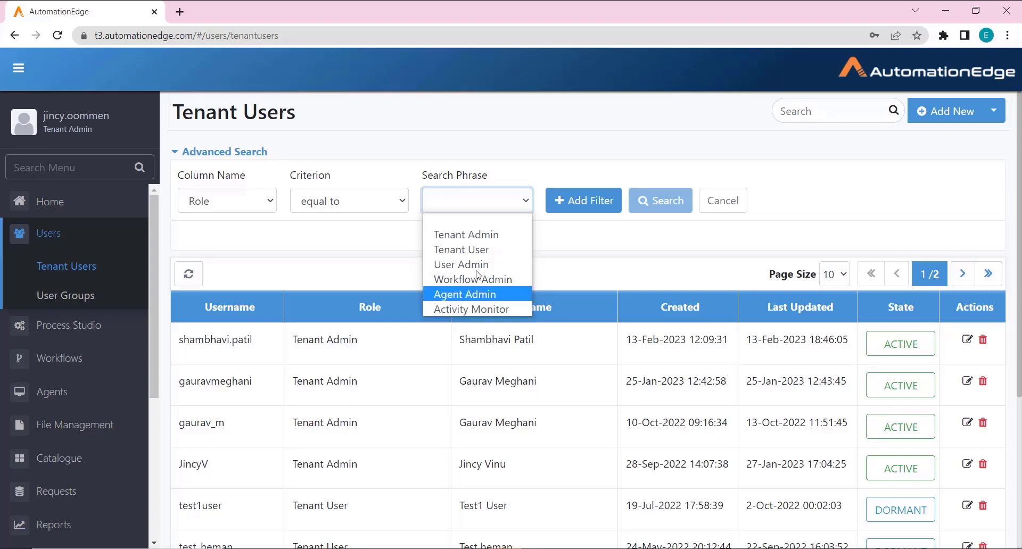
click(477, 236)
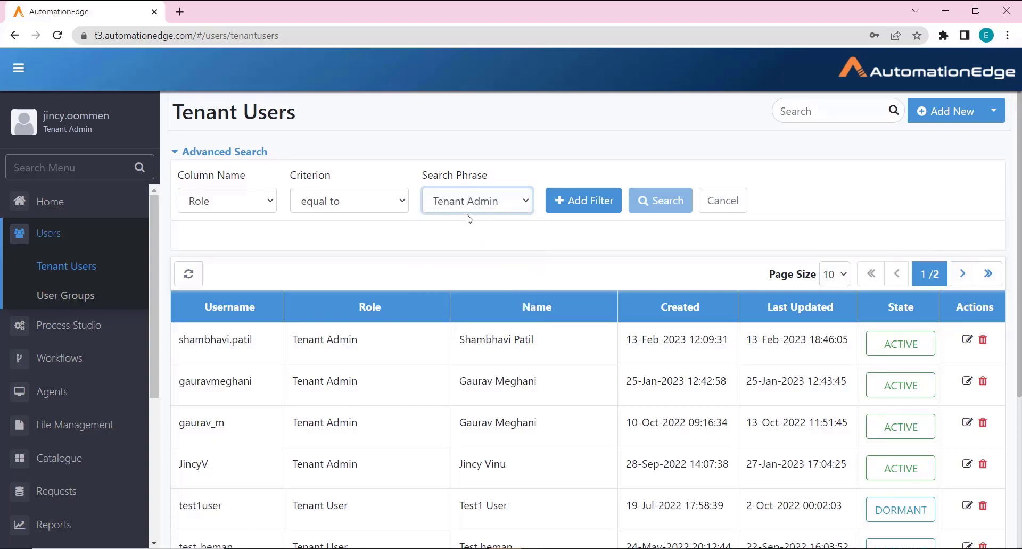
click(583, 201)
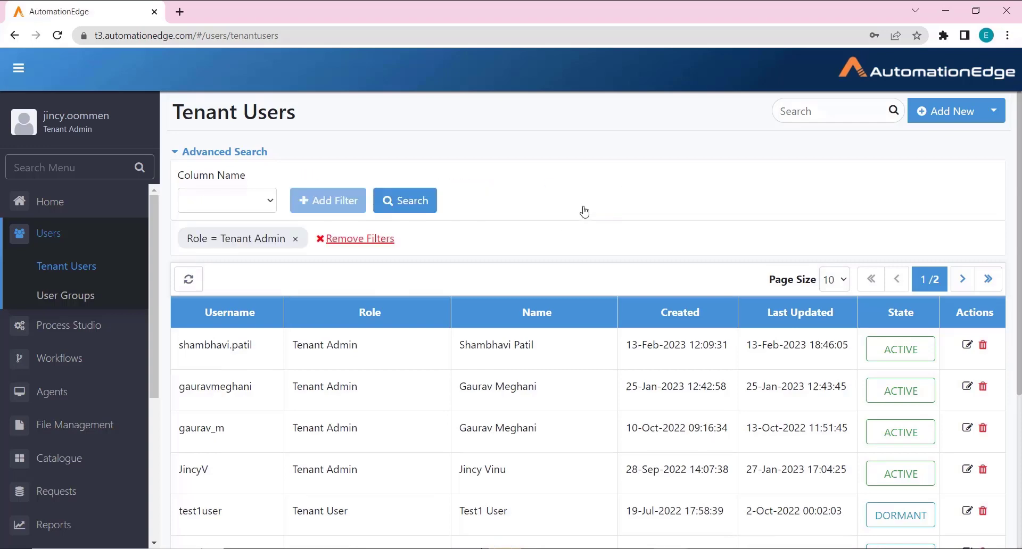
click(408, 201)
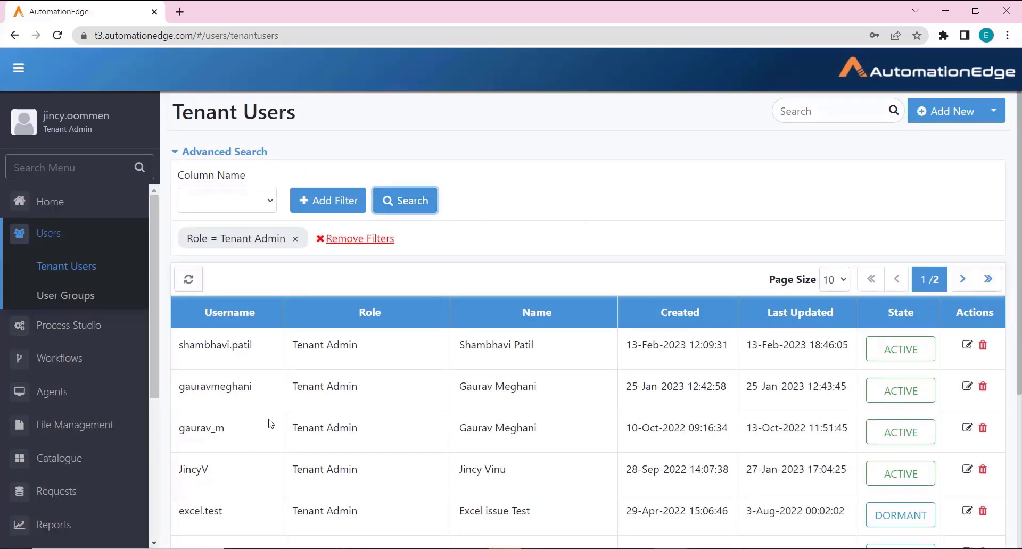
scroll(271, 423, down, 5)
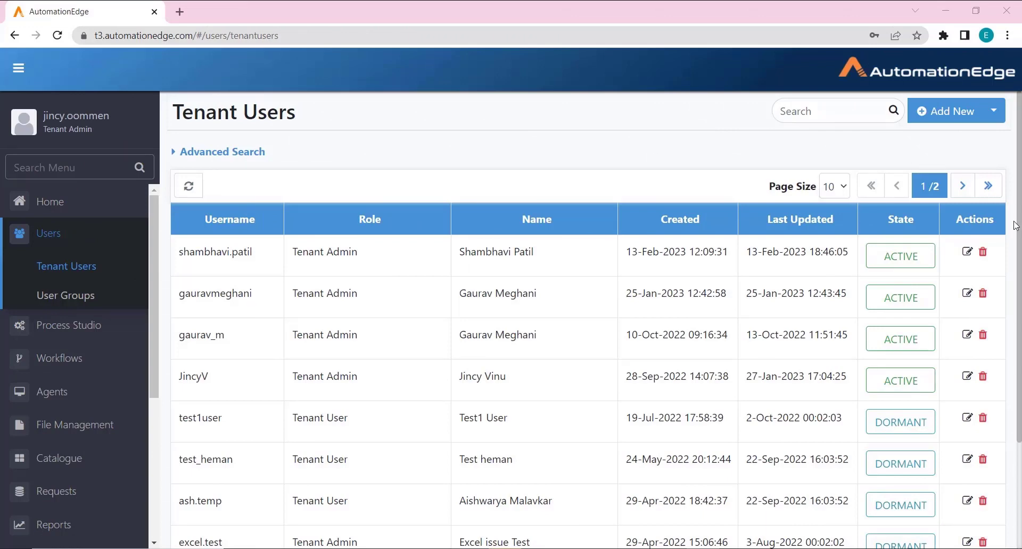
Step: On the Bulk User Upload page, keep Native Users as the user type and get the sample template
click(995, 111)
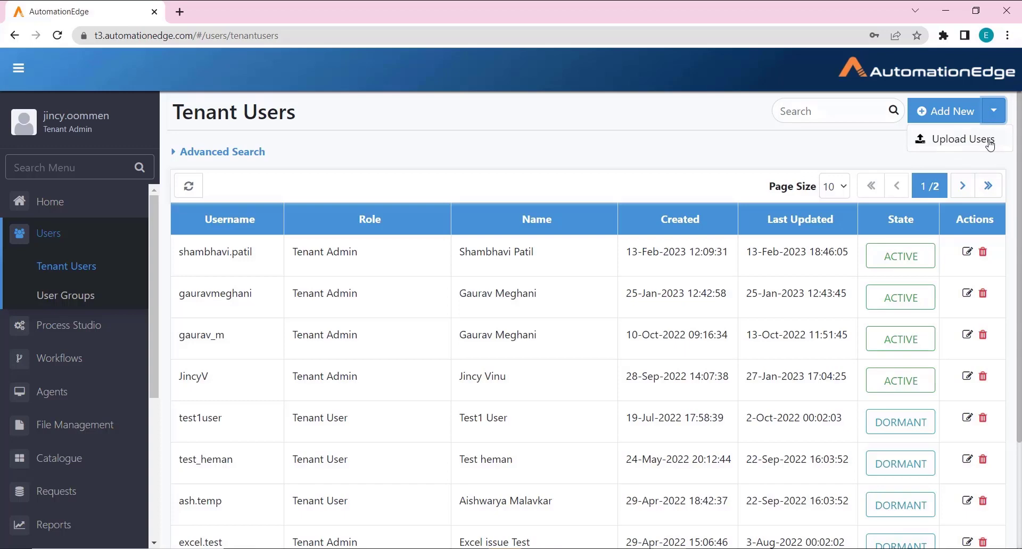
click(989, 144)
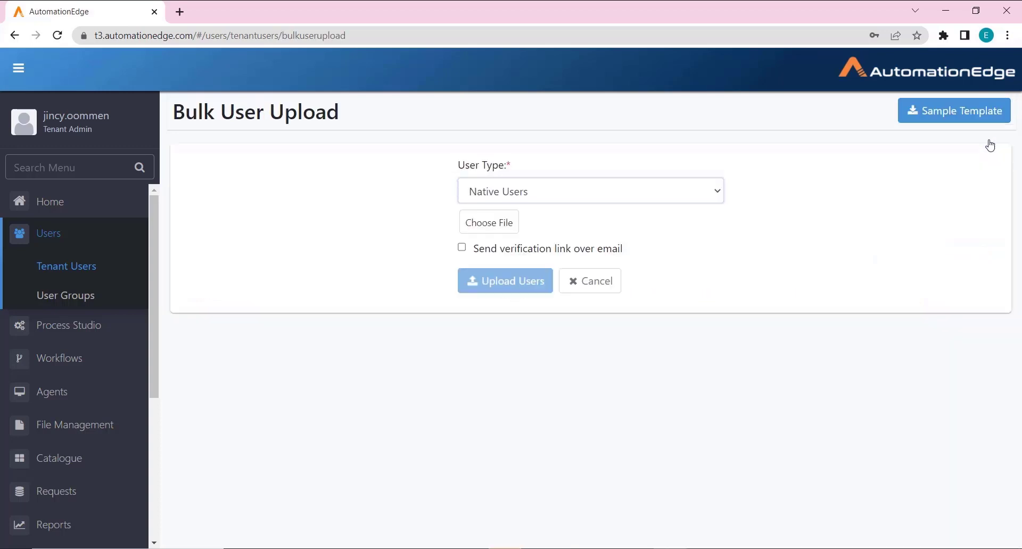
click(632, 205)
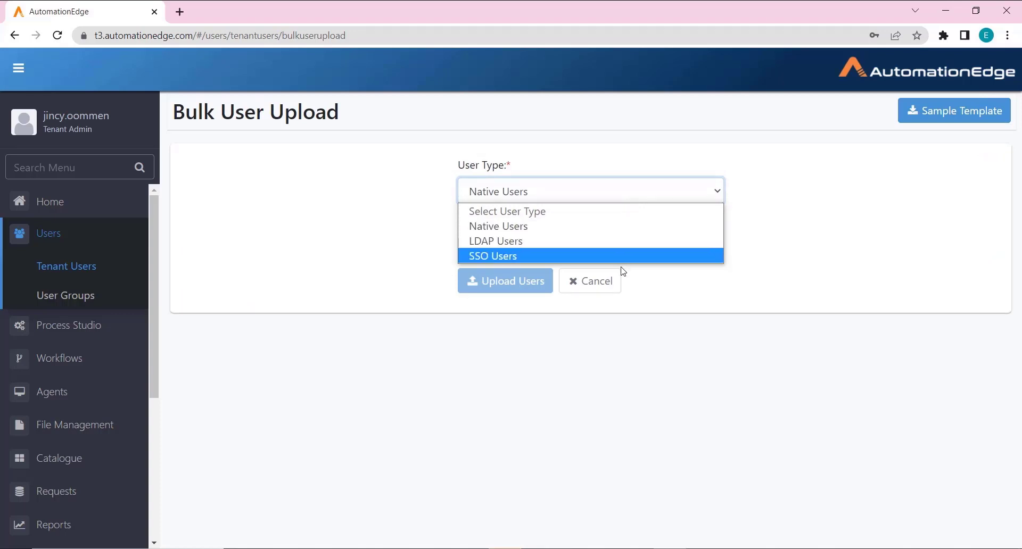
click(623, 271)
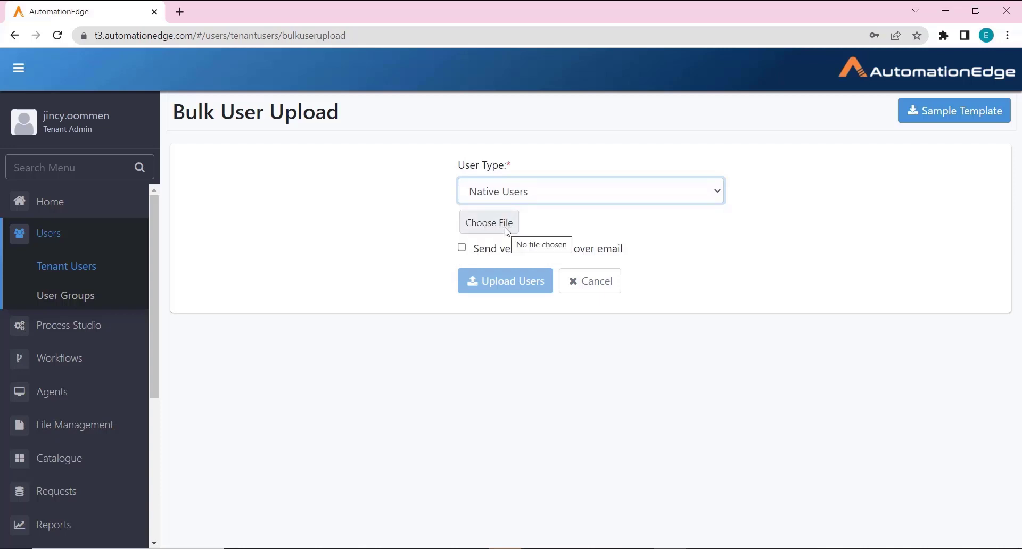
click(530, 235)
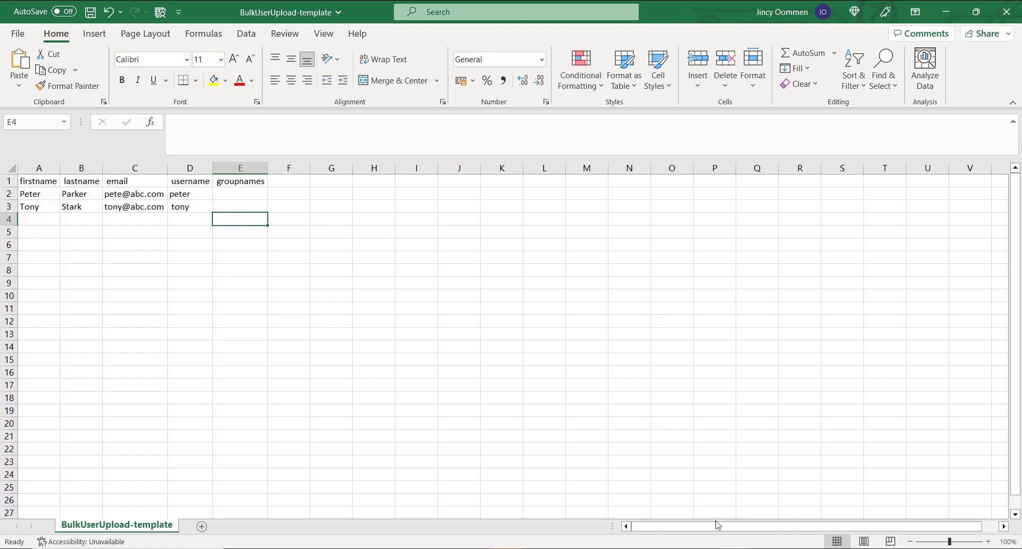
Step: View the LDAP bulk upload template in Excel, then move to the SSO template
mouse_move(735, 548)
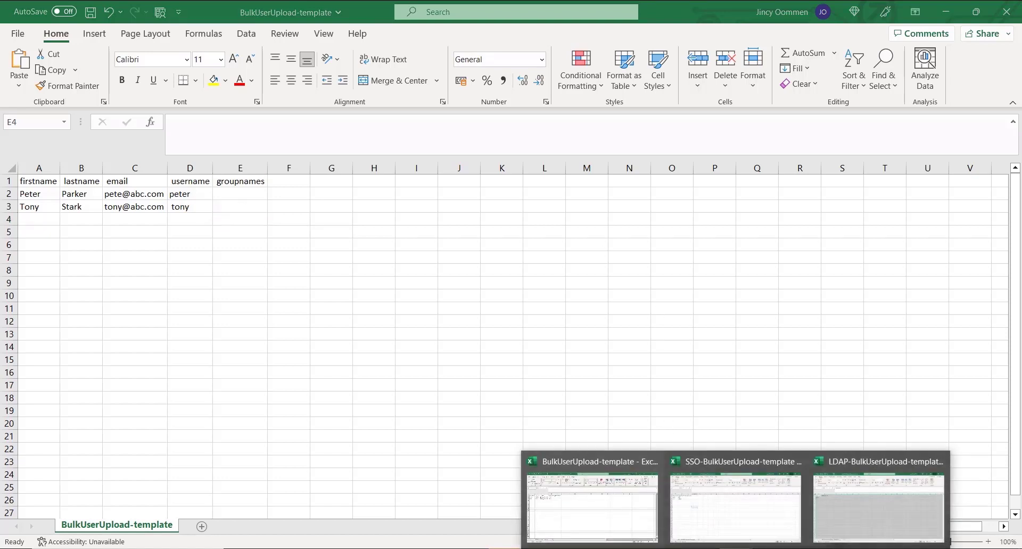
click(848, 495)
click(168, 280)
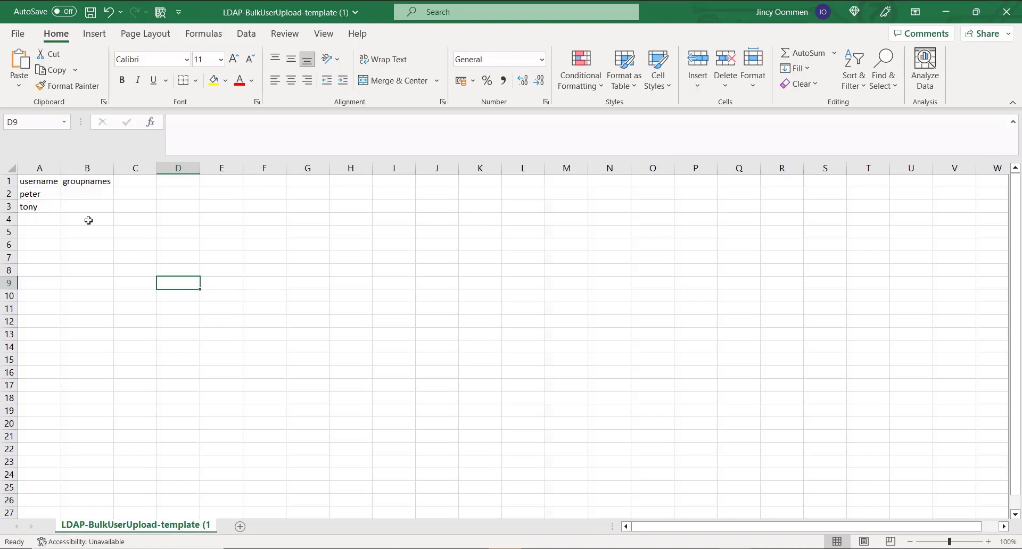
key(alt+Tab)
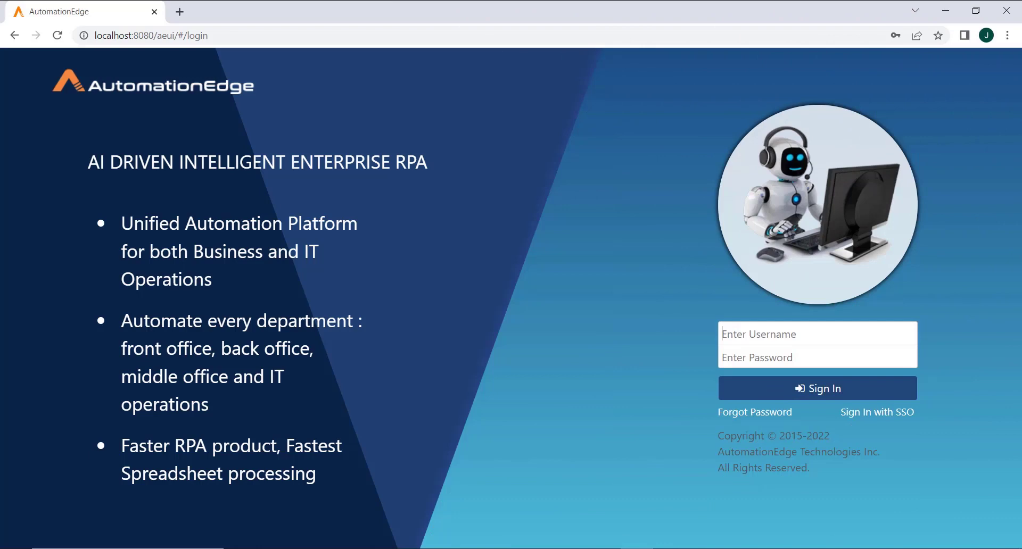
Step: Sign in as the system administrator and open the Key Management page, which reports version 1.0
key(Tab)
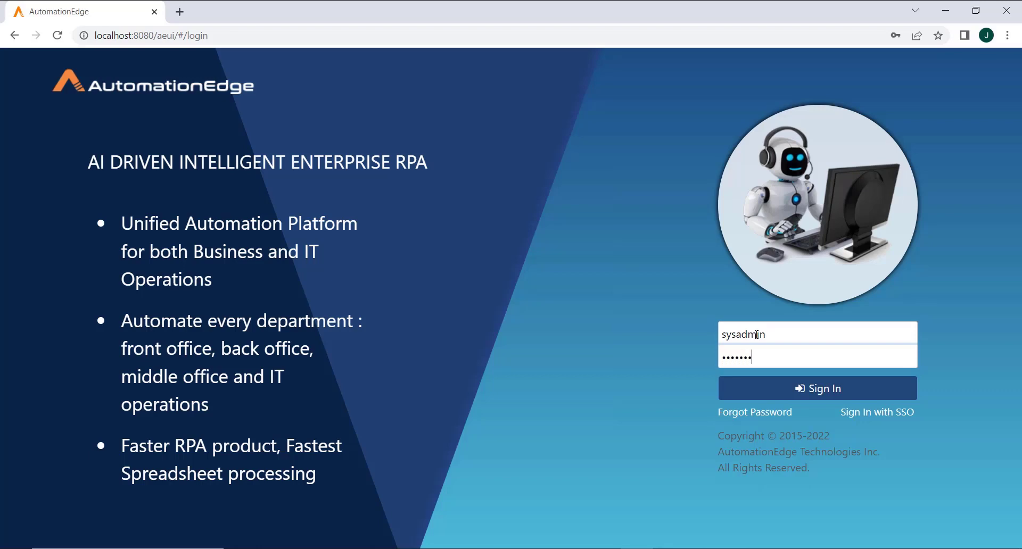
click(862, 390)
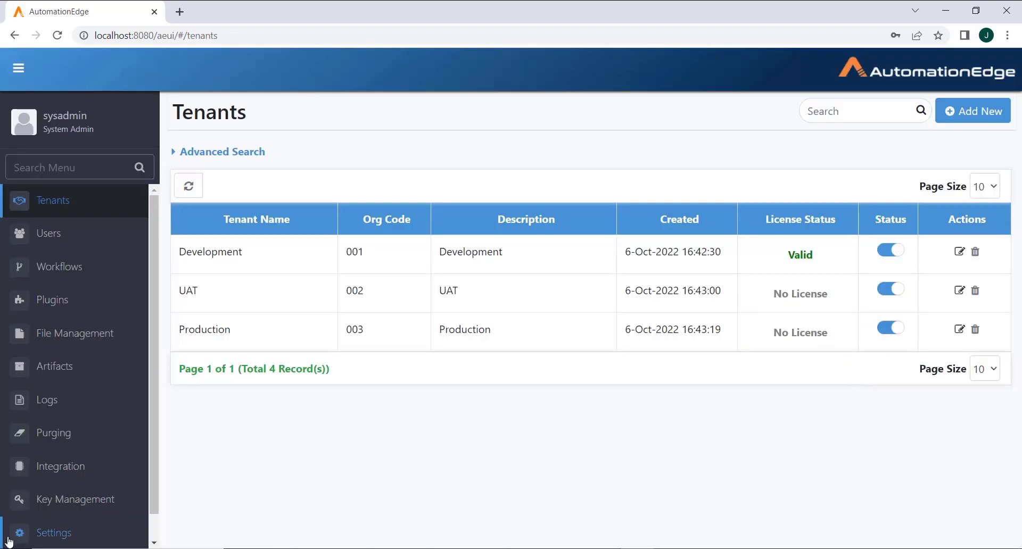
scroll(149, 350, down, 1)
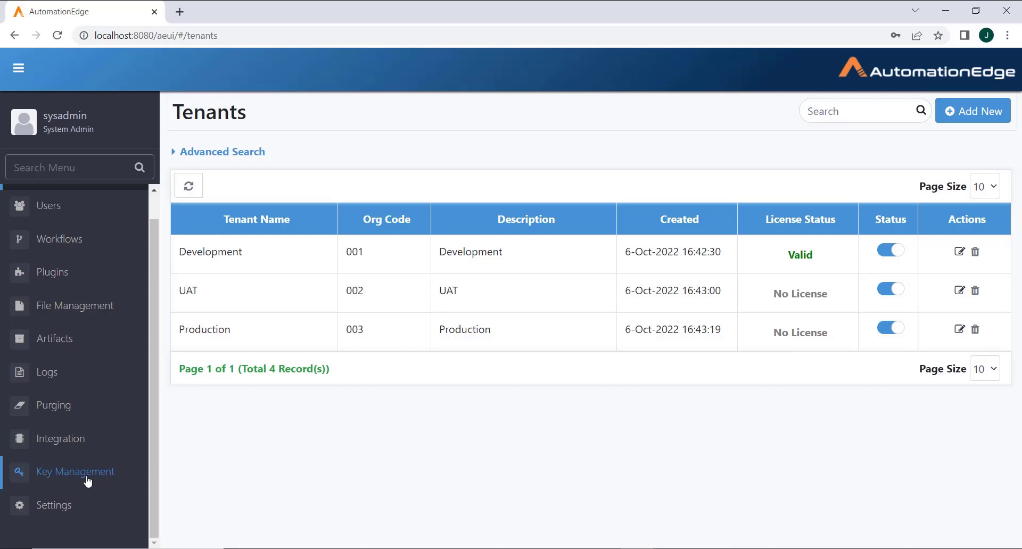
click(88, 481)
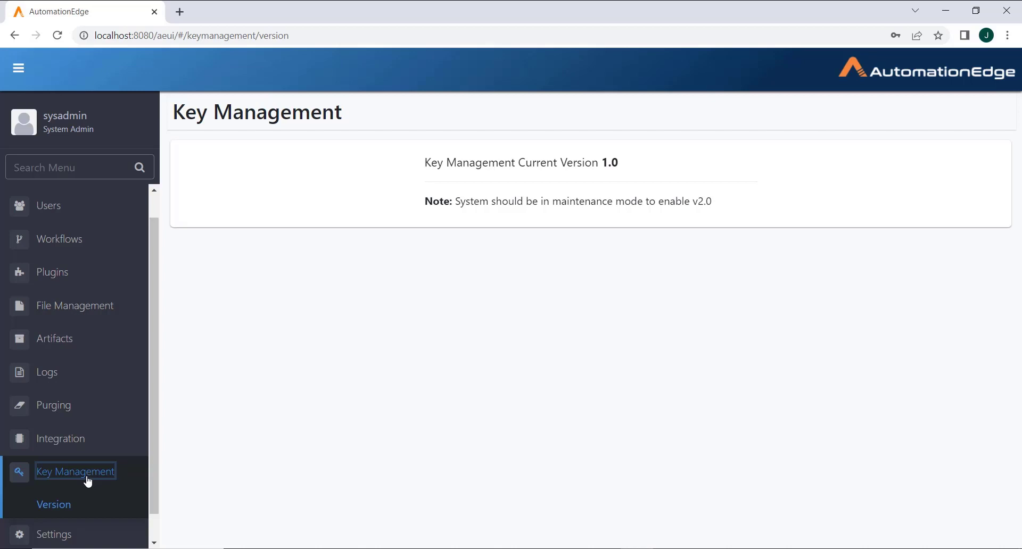
Step: Enable Maintenance Mode in system settings, then return to Key Management, which now offers the v2.0 upgrade
click(58, 535)
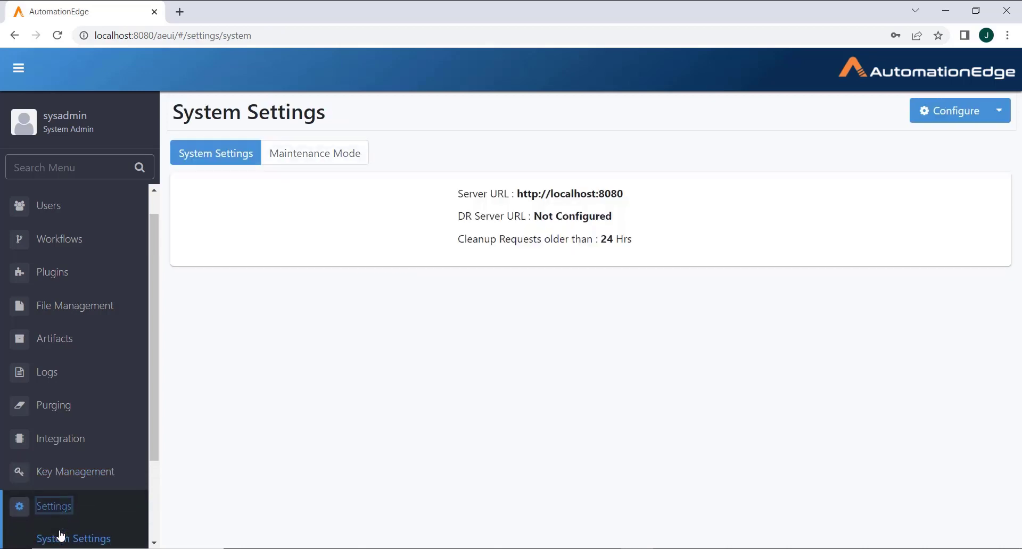
click(318, 153)
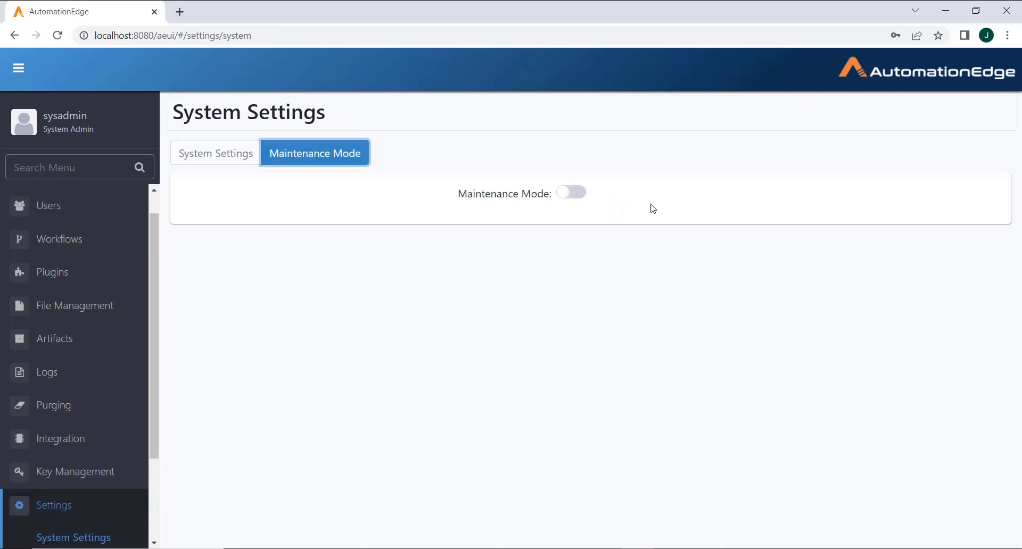
click(565, 194)
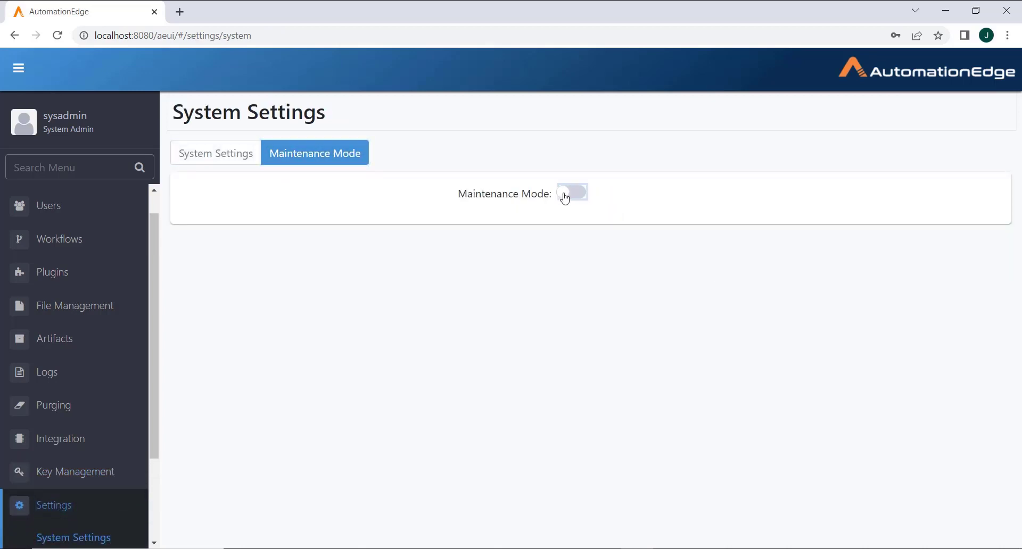
click(650, 184)
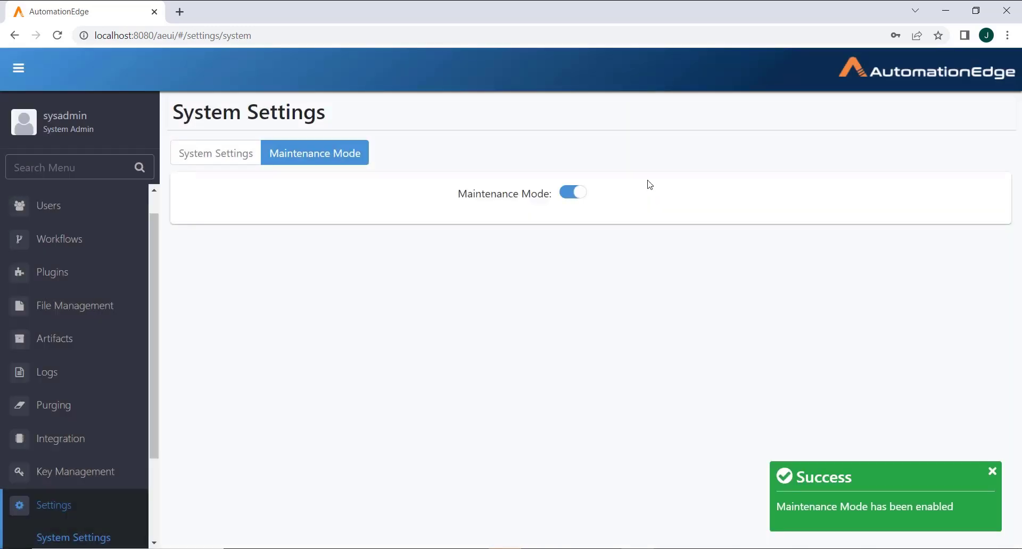
click(75, 472)
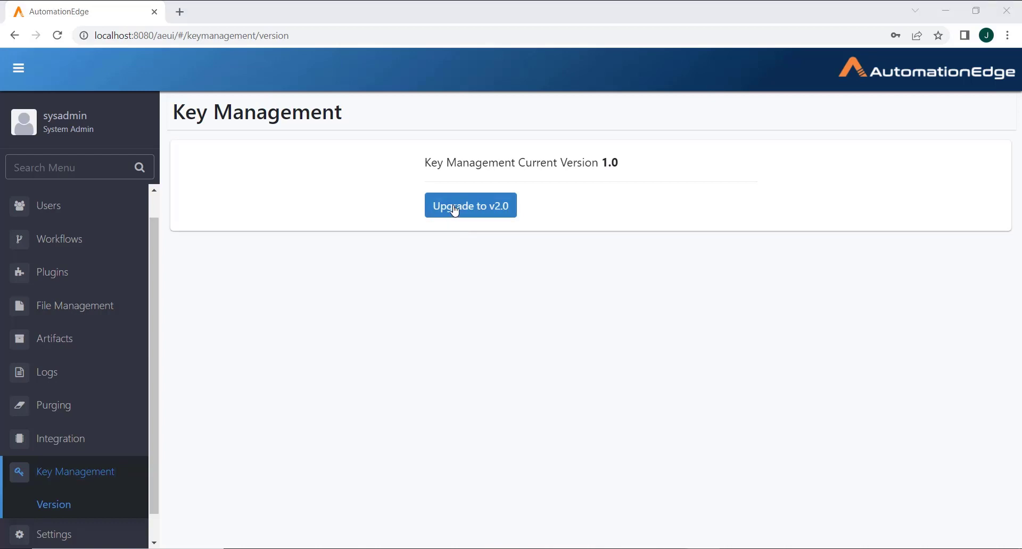
Step: Start the Key Management v2.0 upgrade and enter and confirm the new master password
click(455, 211)
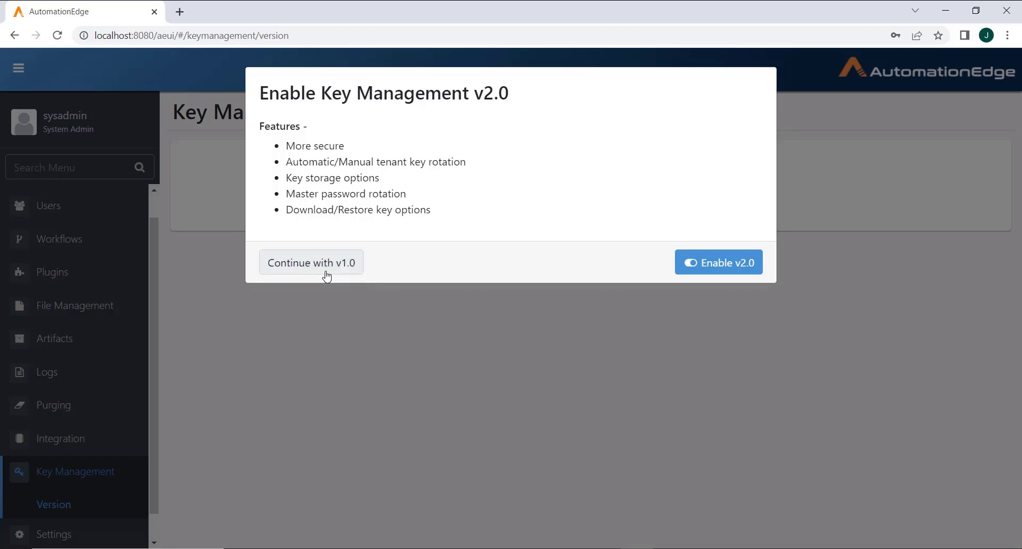
click(697, 272)
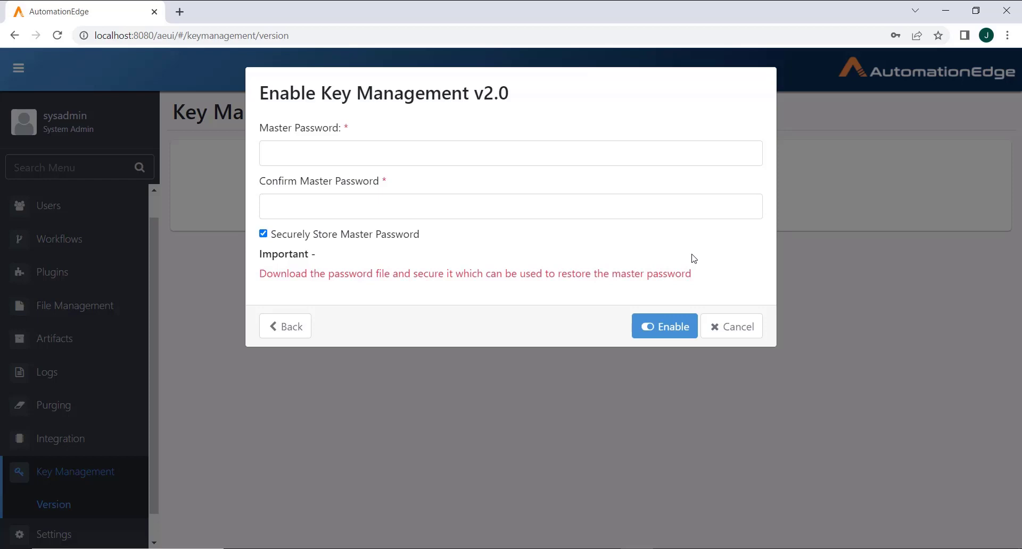
click(355, 165)
text(***********)
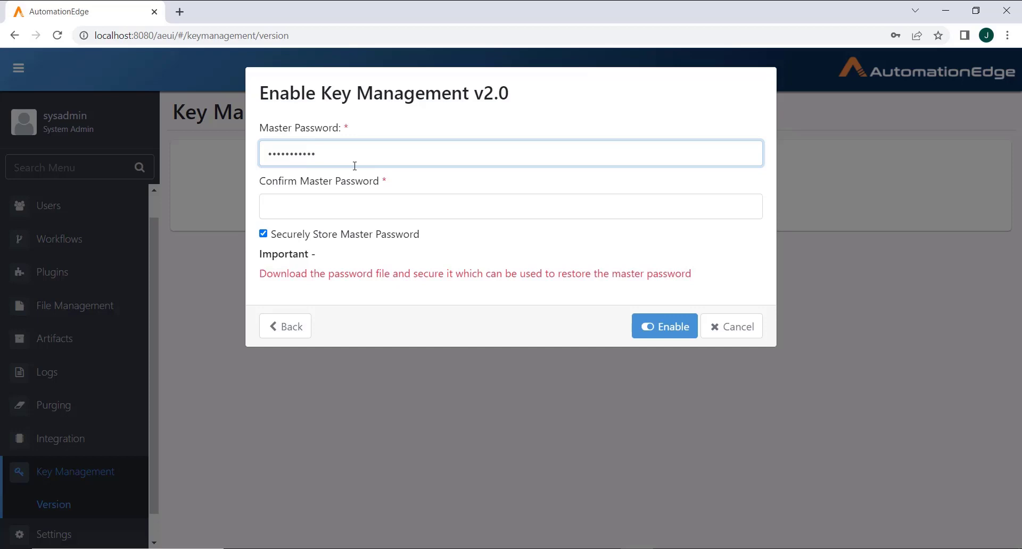
click(335, 206)
text(***********)
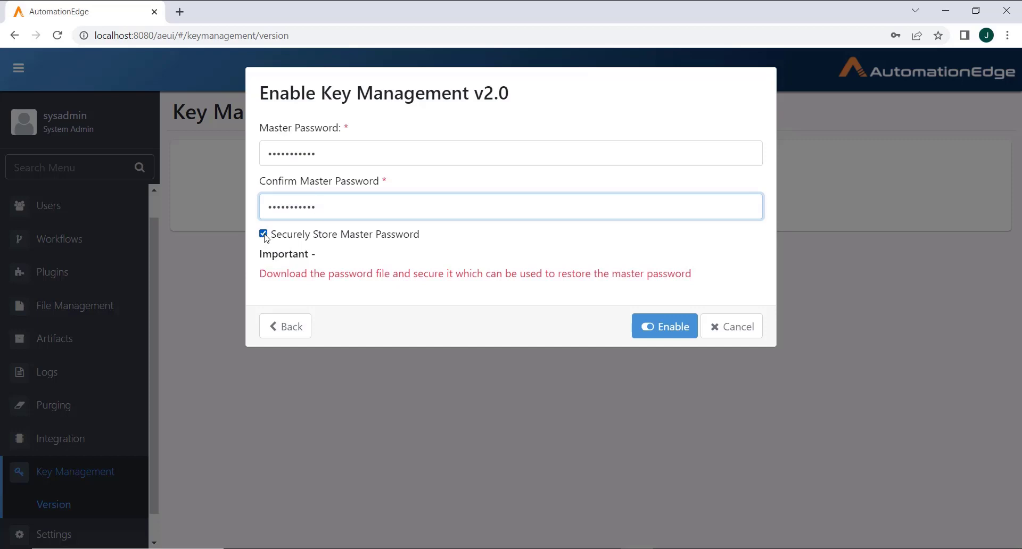
Step: Keep Securely Store Master Password checked, enable v2.0, and begin tenant key rotation
click(264, 237)
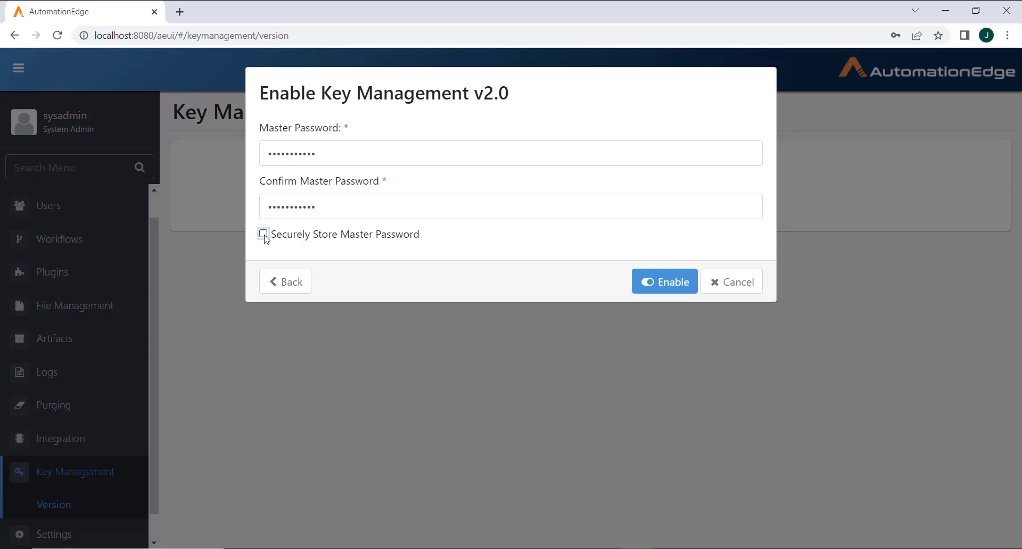
click(263, 234)
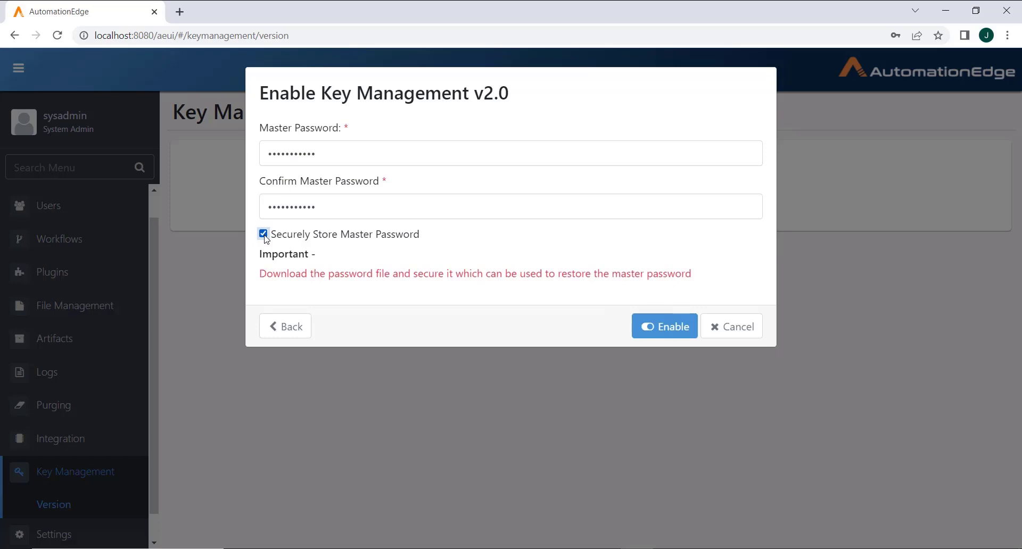
click(679, 335)
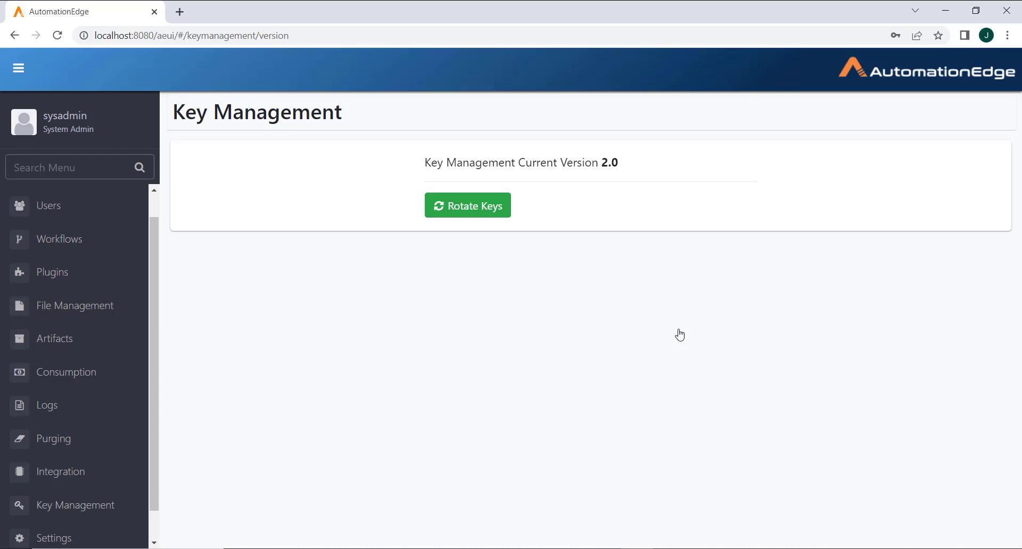
click(484, 212)
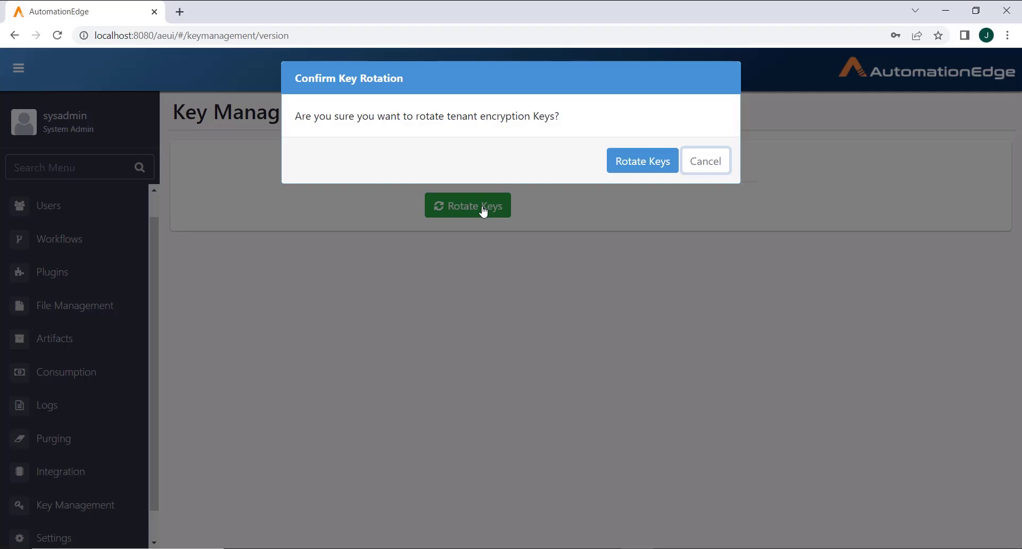
Step: Confirm the tenant encryption key rotation in the Confirm Key Rotation dialog
click(648, 173)
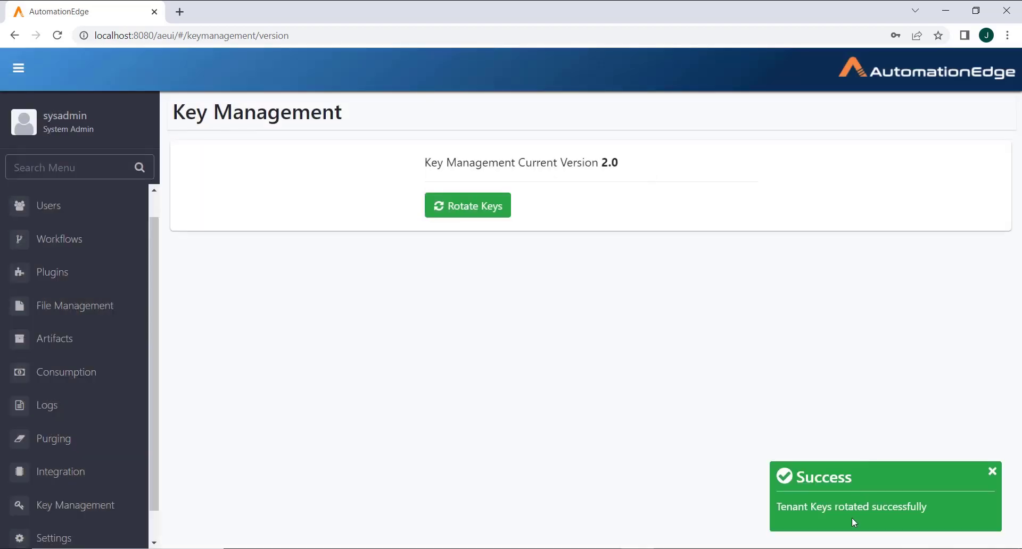
scroll(64, 479, down, 1)
Step: Review Master Password settings: cancel disabling storage, download the key file, view rotation options
click(65, 474)
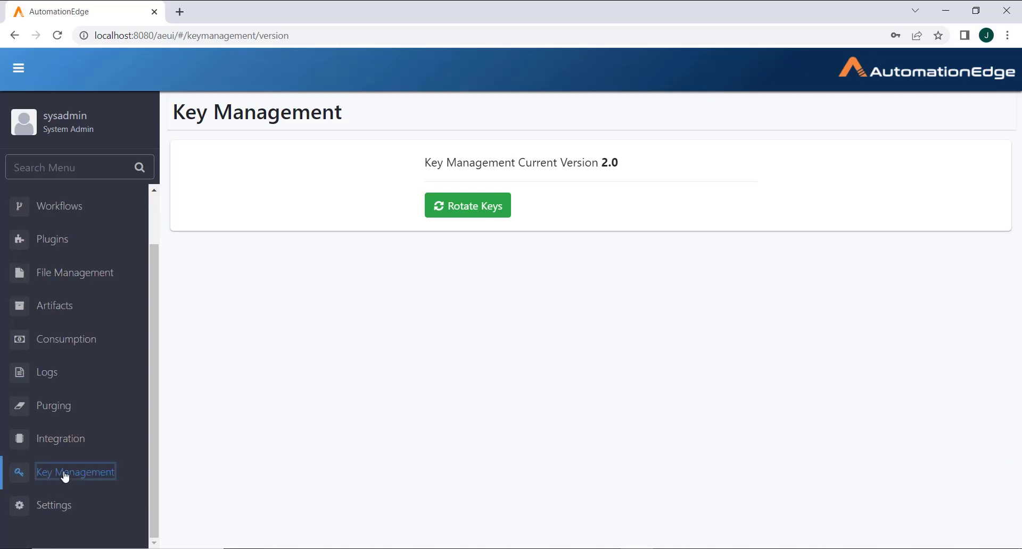
drag(154, 451, 151, 497)
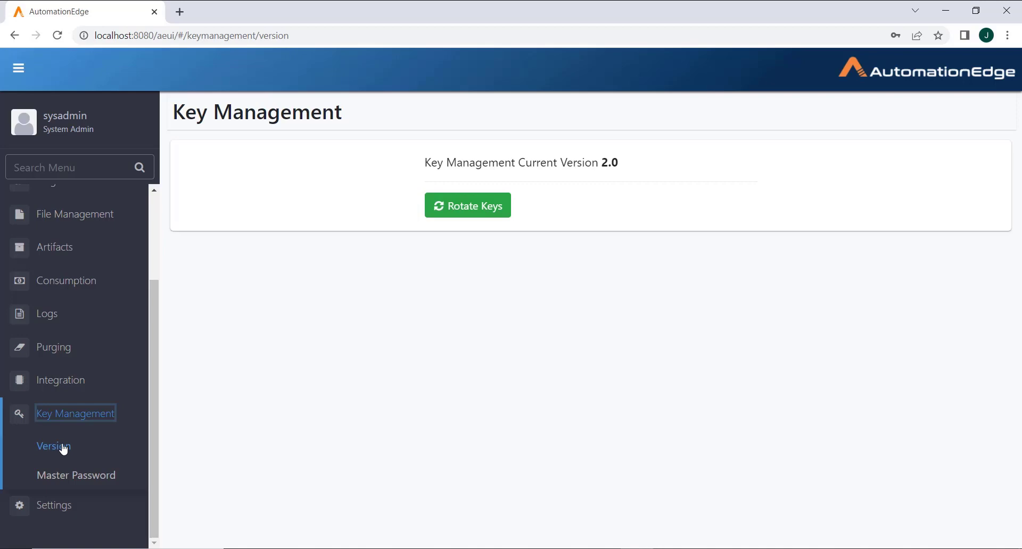
click(81, 475)
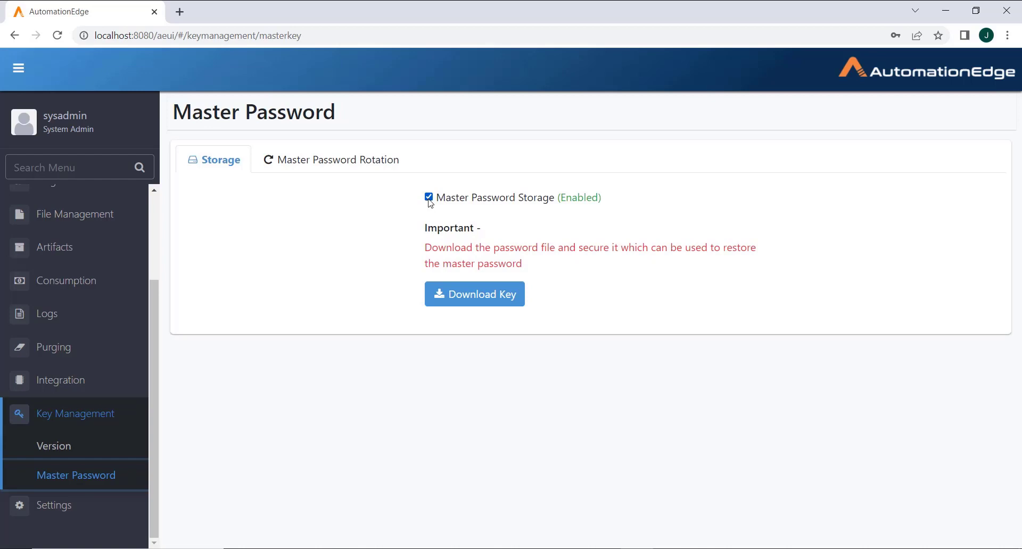
click(430, 201)
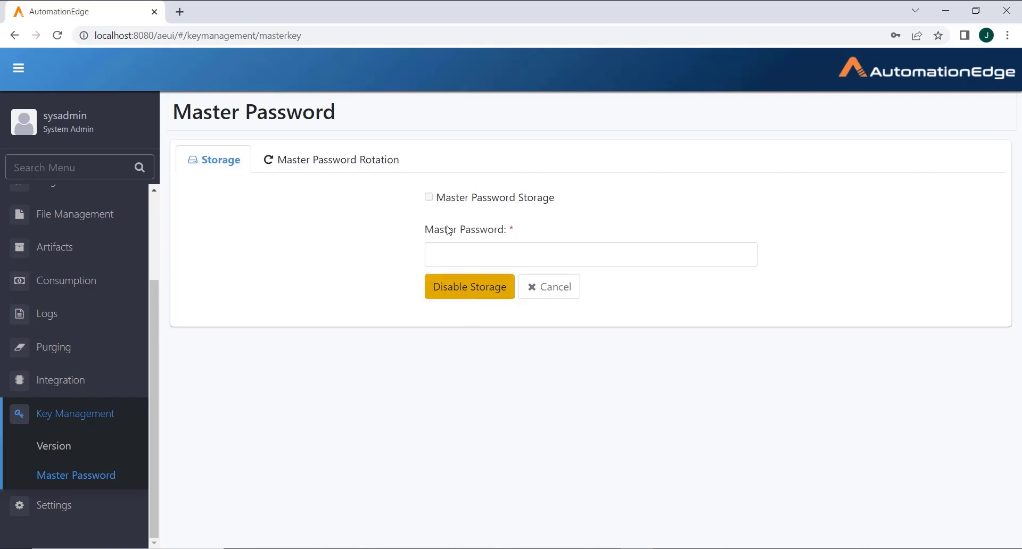
click(532, 293)
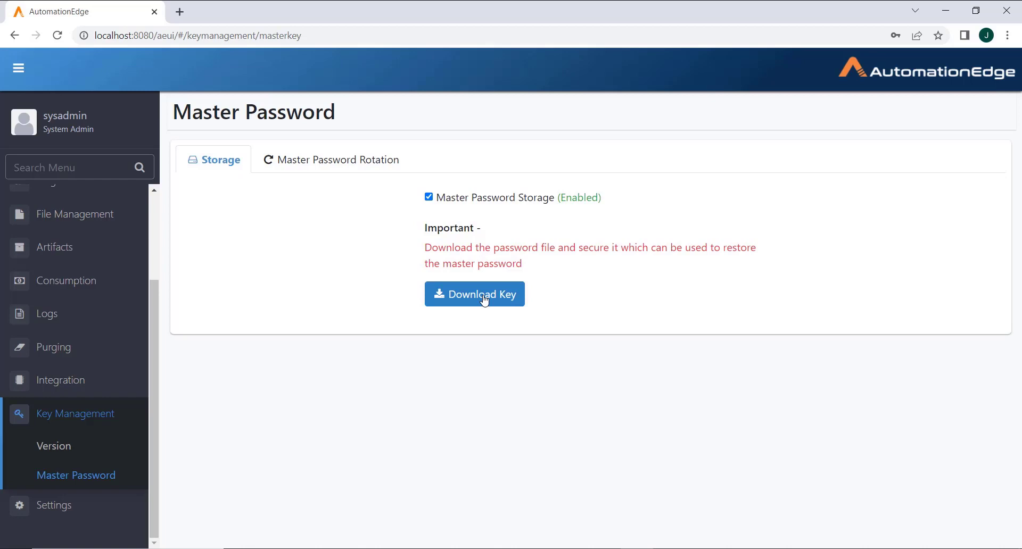
click(485, 301)
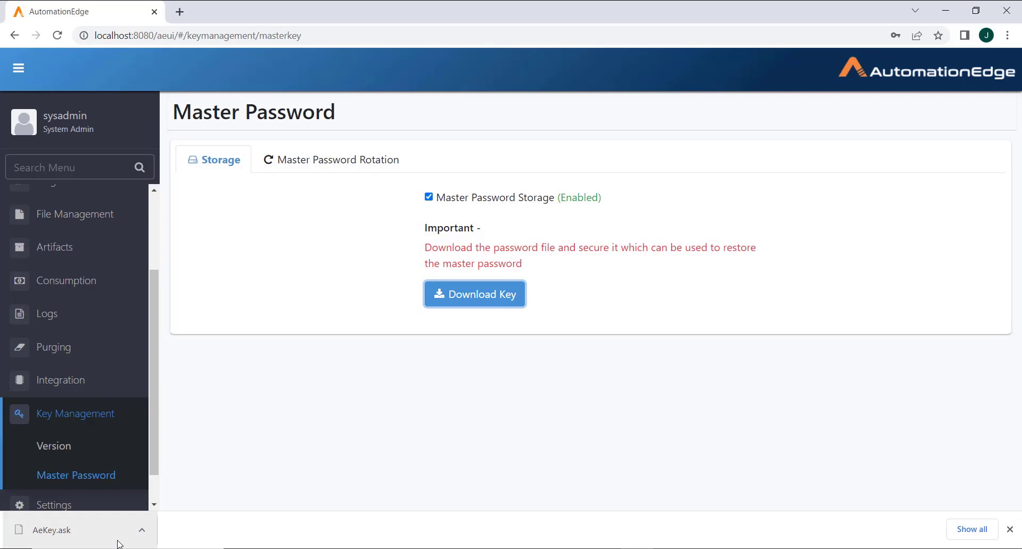
click(315, 174)
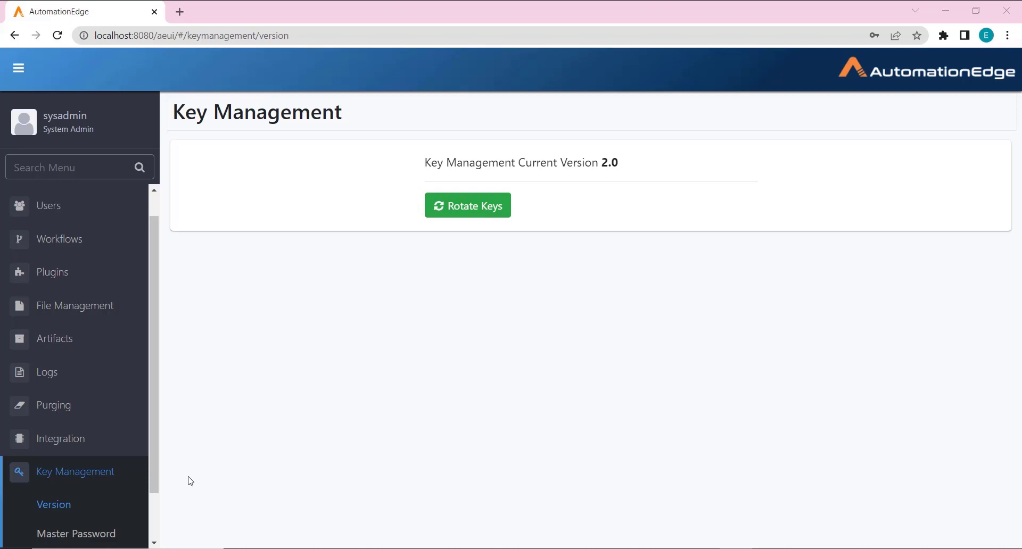
Step: Re-enable Maintenance Mode, dismiss the success toast, and return to the Key Management version page
scroll(84, 471, down, 1)
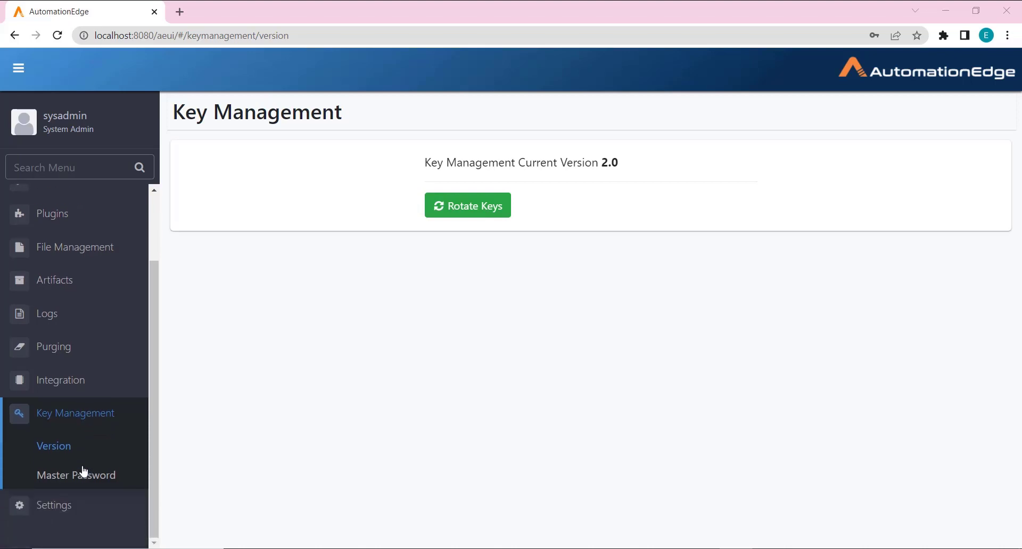
click(53, 505)
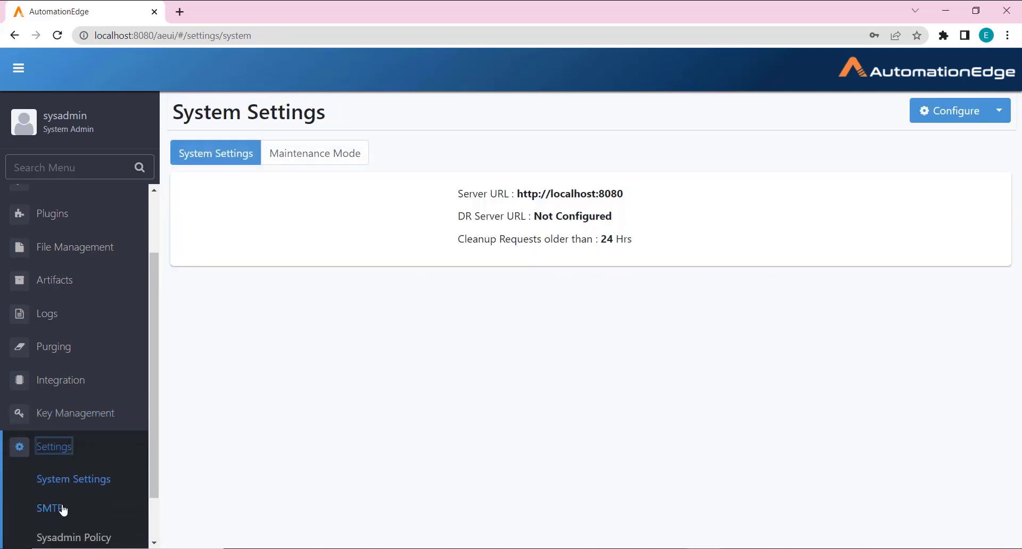
click(354, 160)
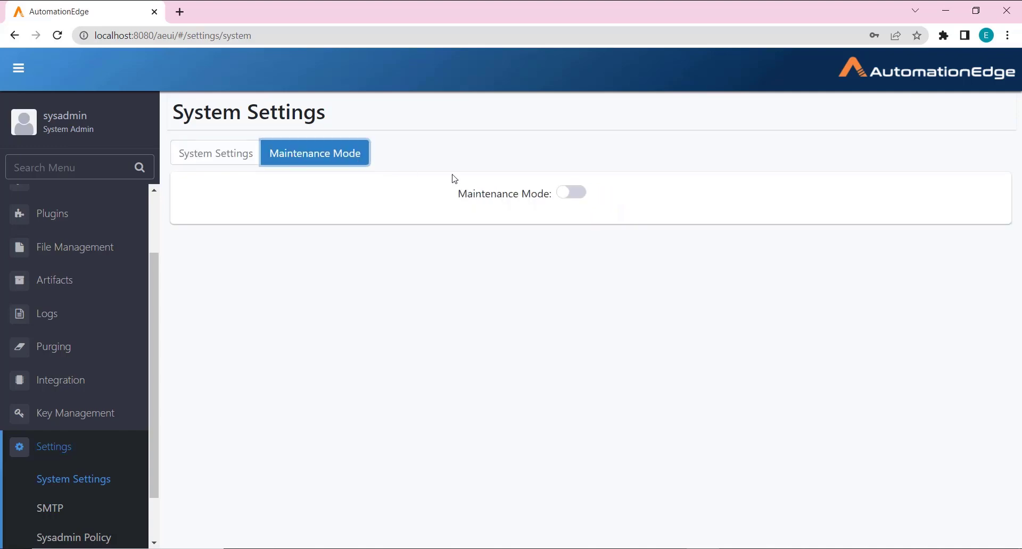
click(570, 192)
click(654, 176)
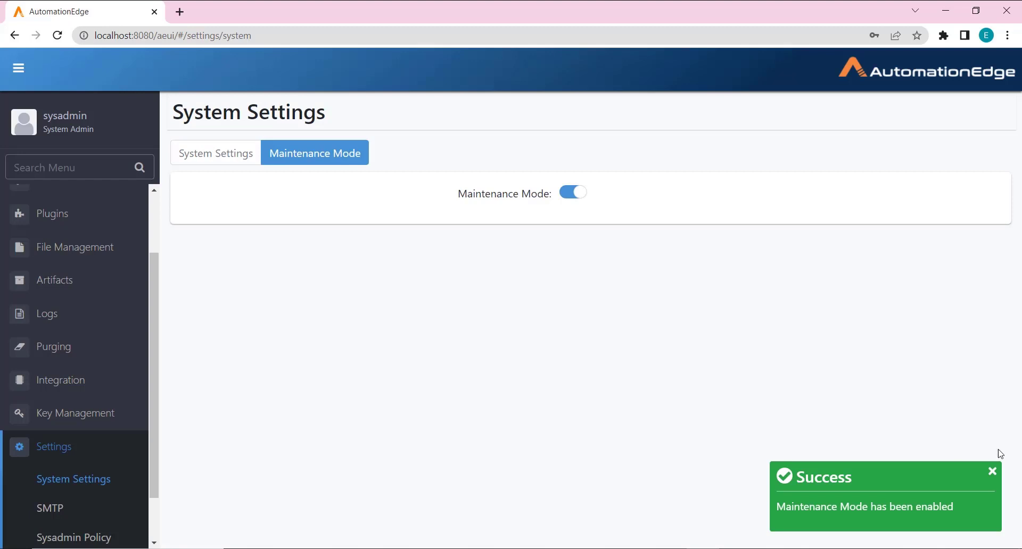
click(991, 475)
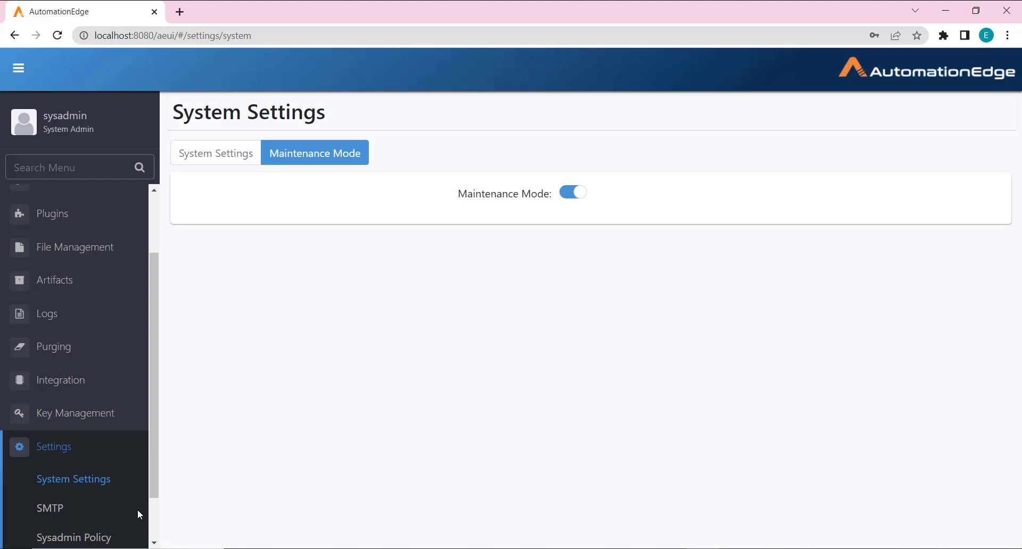
click(109, 420)
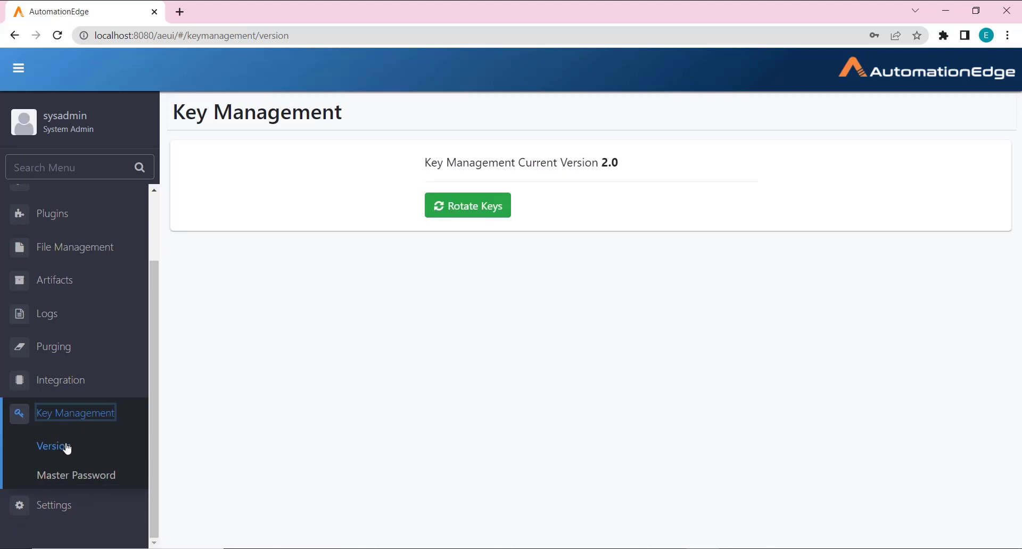
Step: Disable Master Password Storage, entering the master password to confirm
click(74, 478)
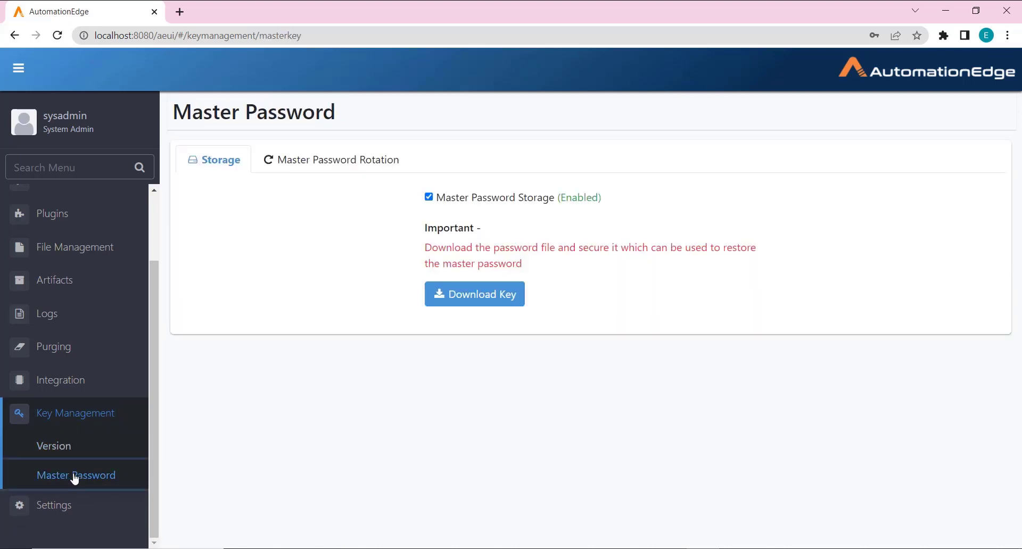
click(429, 197)
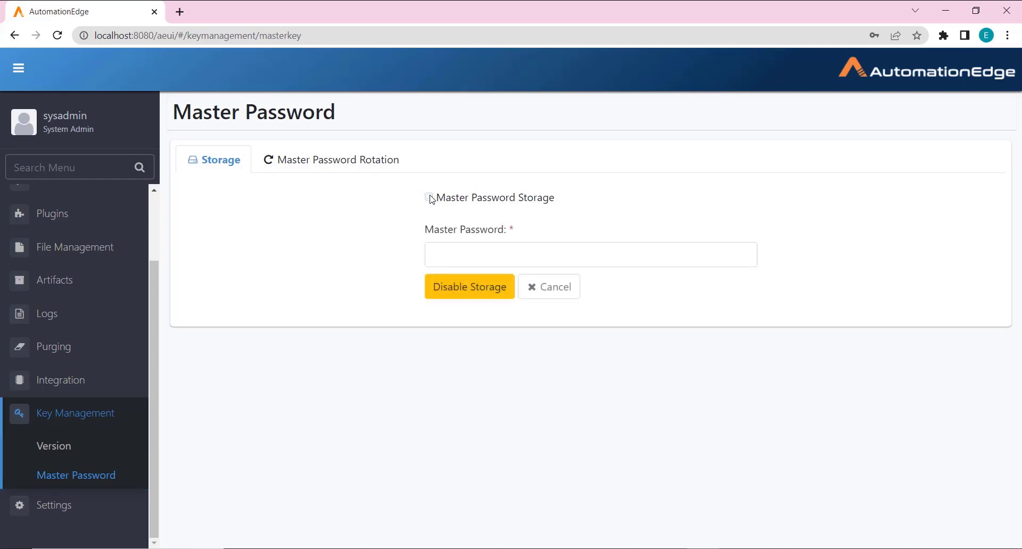
click(455, 248)
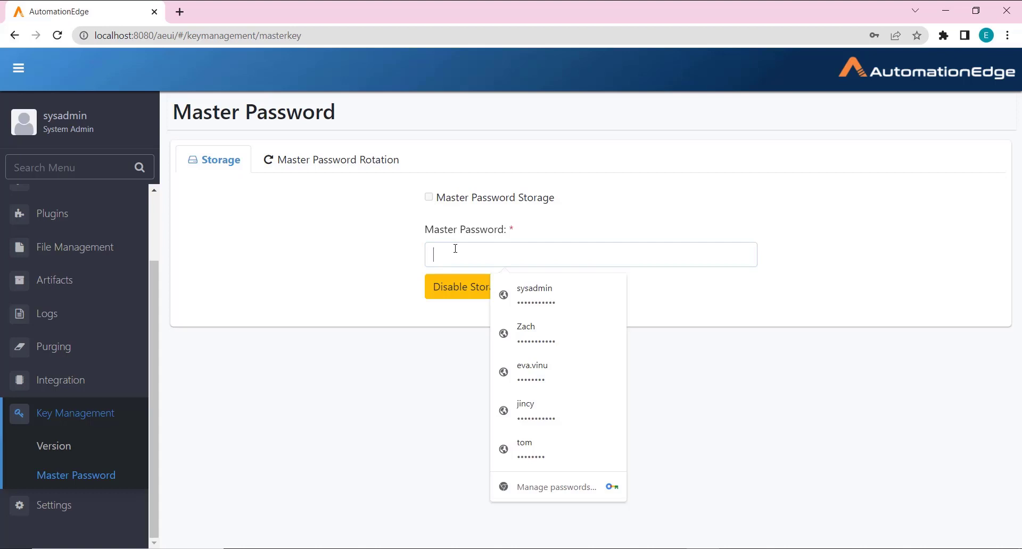
text(•••••••••••)
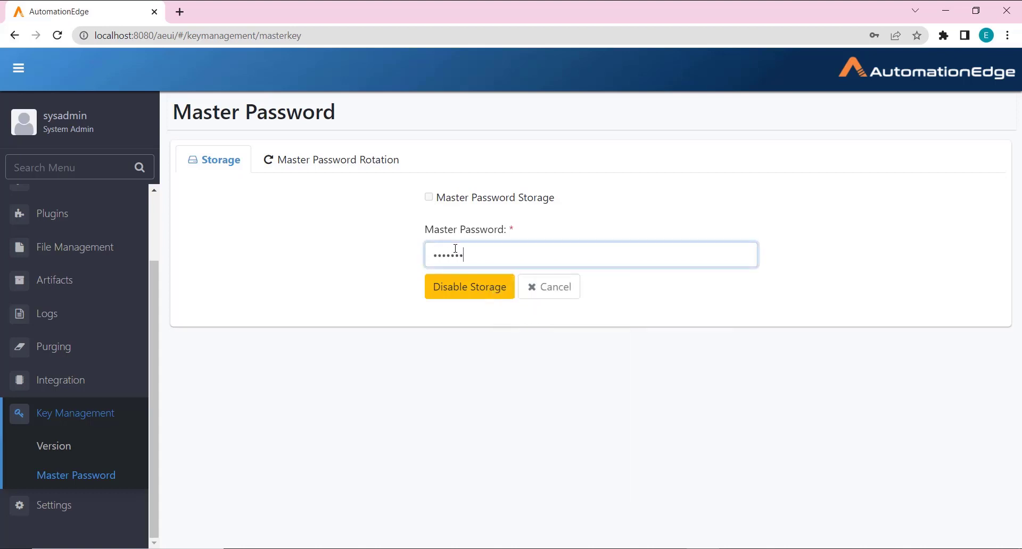
text(•)
click(477, 294)
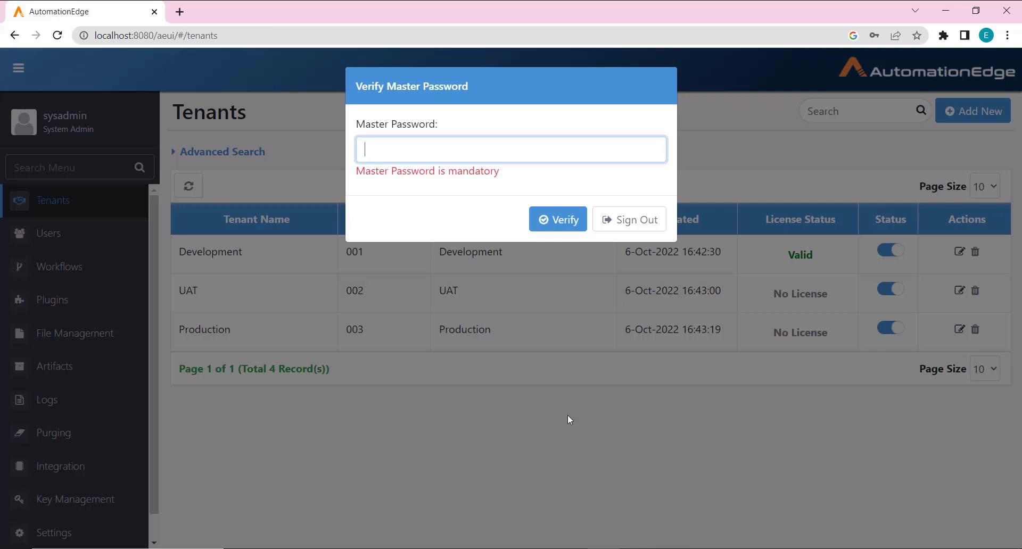
Step: Verify the master password, then go back to the Key Management page
click(466, 147)
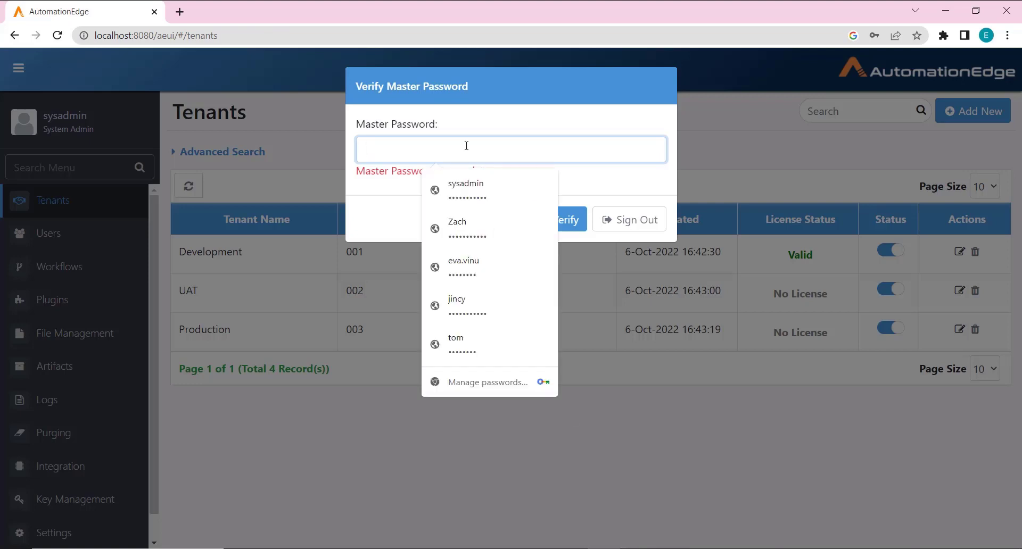
text(********)
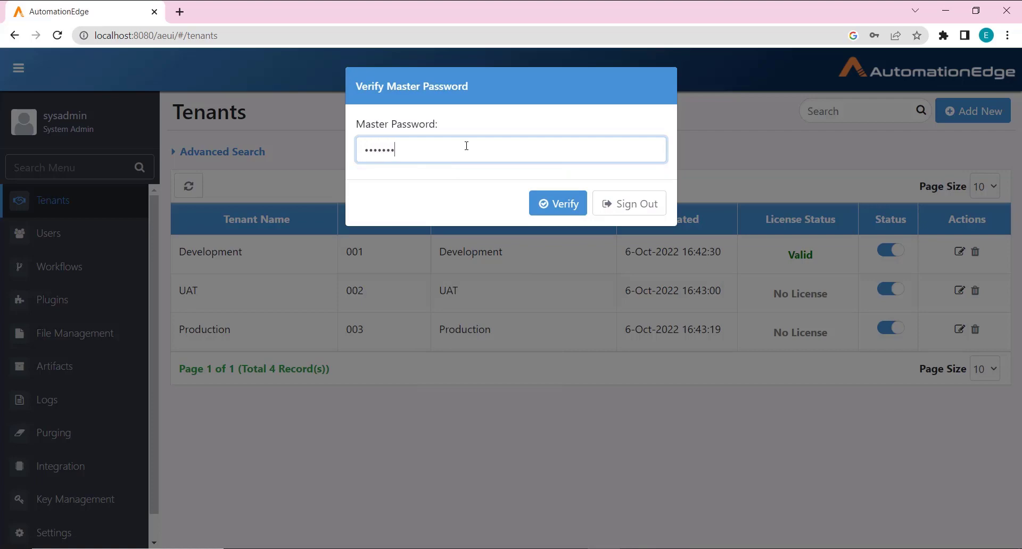
text(***)
click(545, 204)
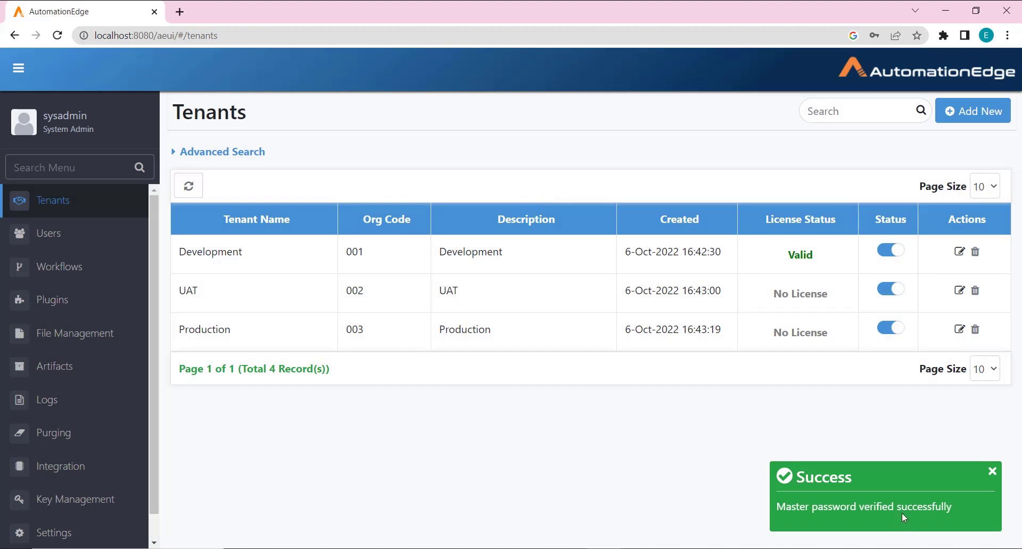
click(88, 501)
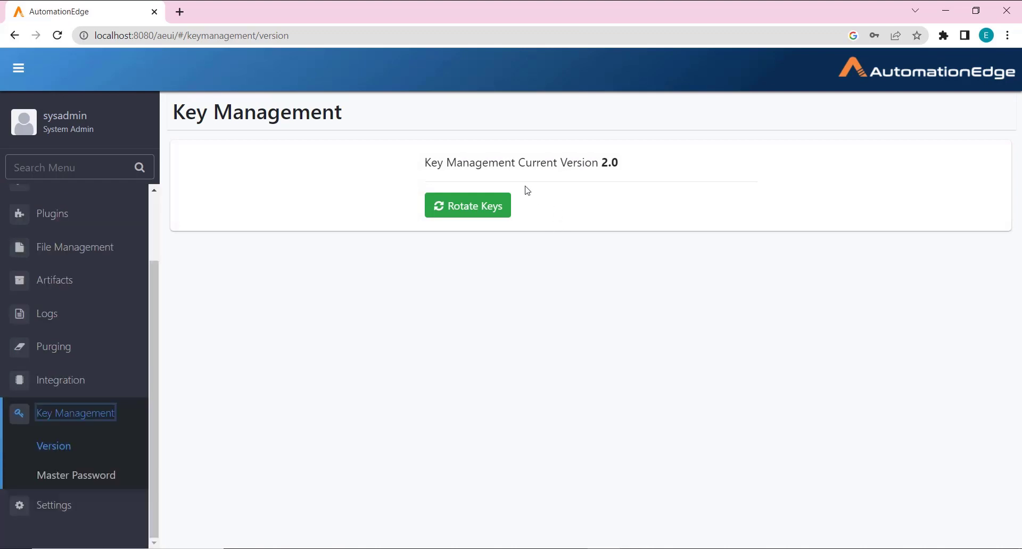
Step: Rotate and confirm the system encryption keys, then sign out of the system admin account
click(473, 206)
click(643, 158)
click(16, 127)
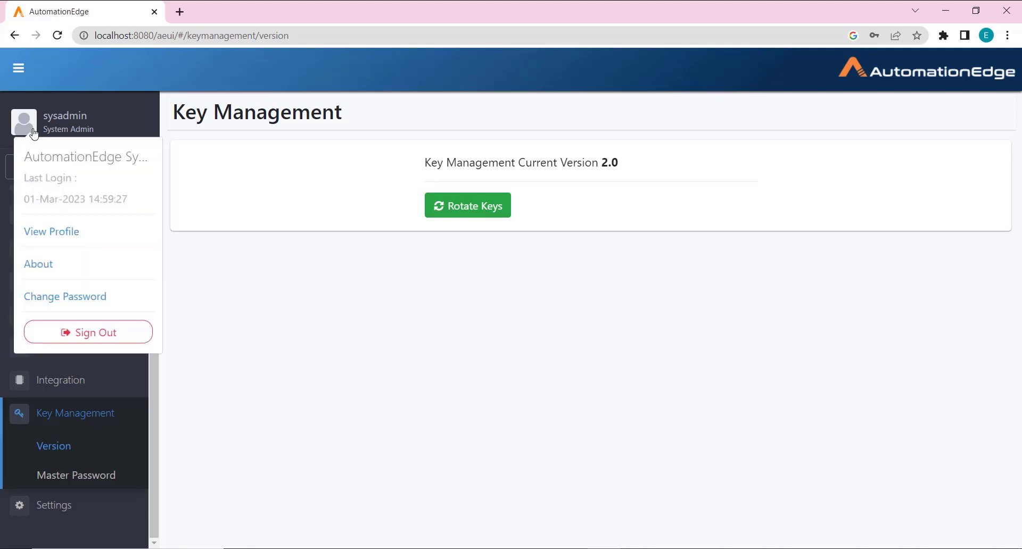
click(109, 334)
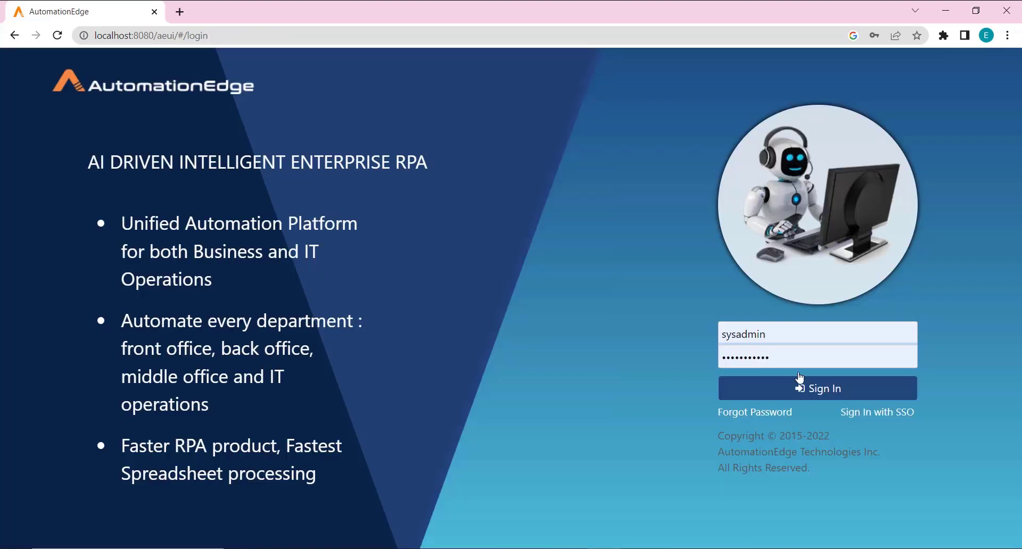
Step: Sign back in with the tenant admin's saved login
click(783, 327)
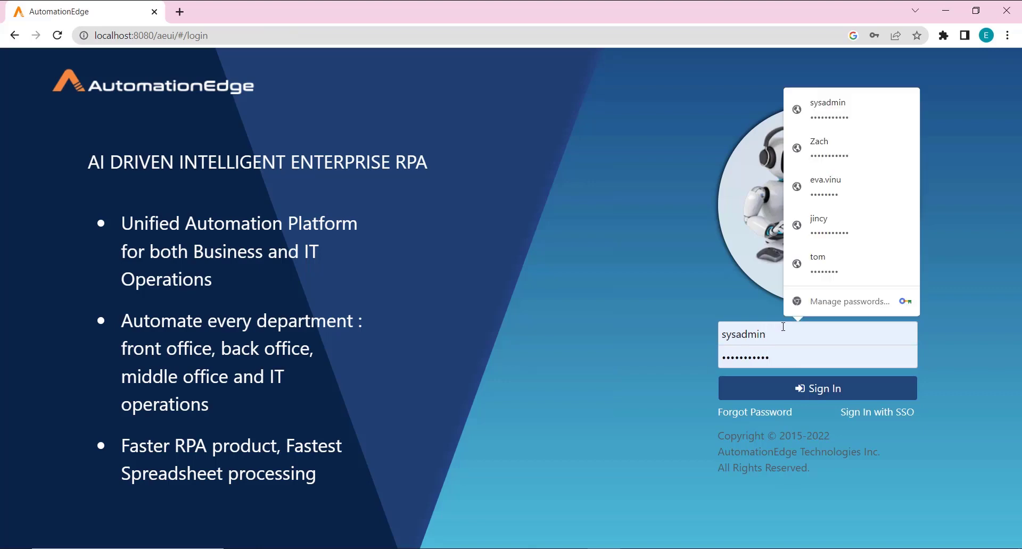
click(844, 218)
click(833, 390)
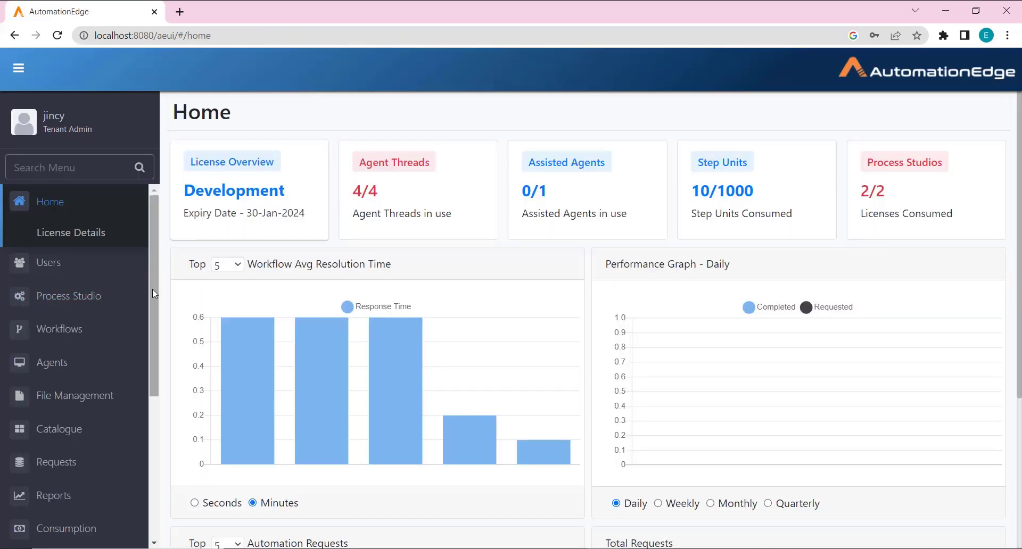
Step: On the Tenant Key page, save 30-day automatic key rotation, then rotate the tenant keys now
drag(153, 294, 165, 448)
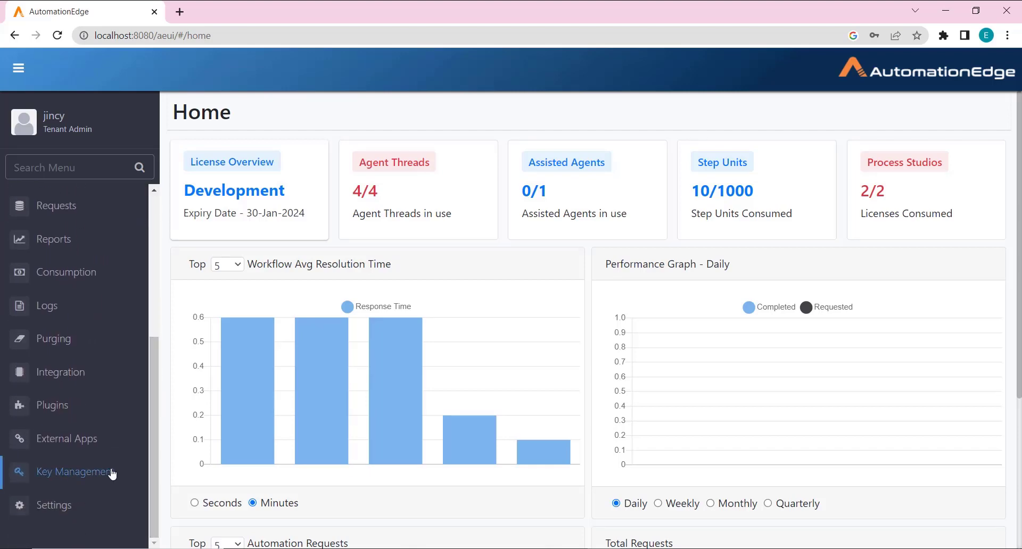
click(112, 473)
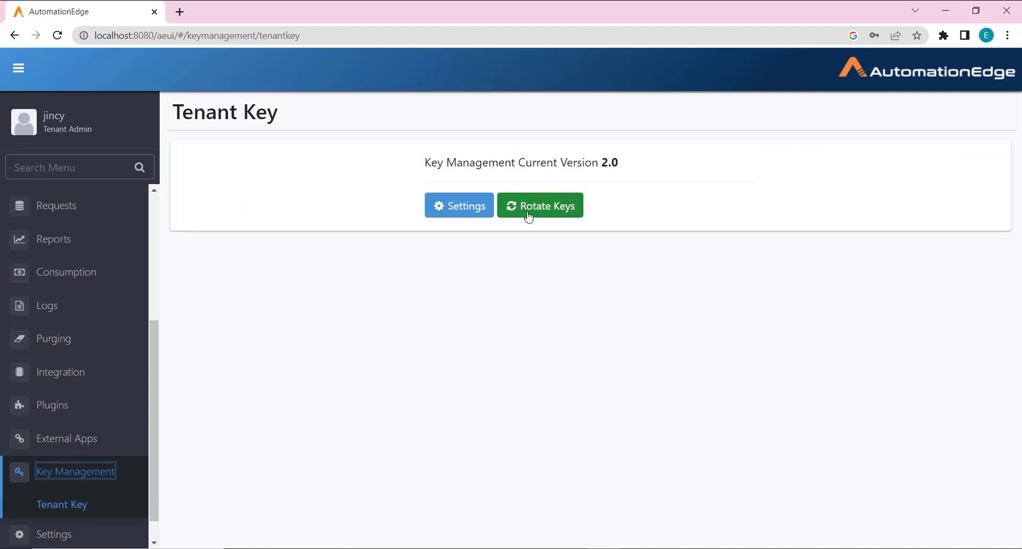
click(454, 209)
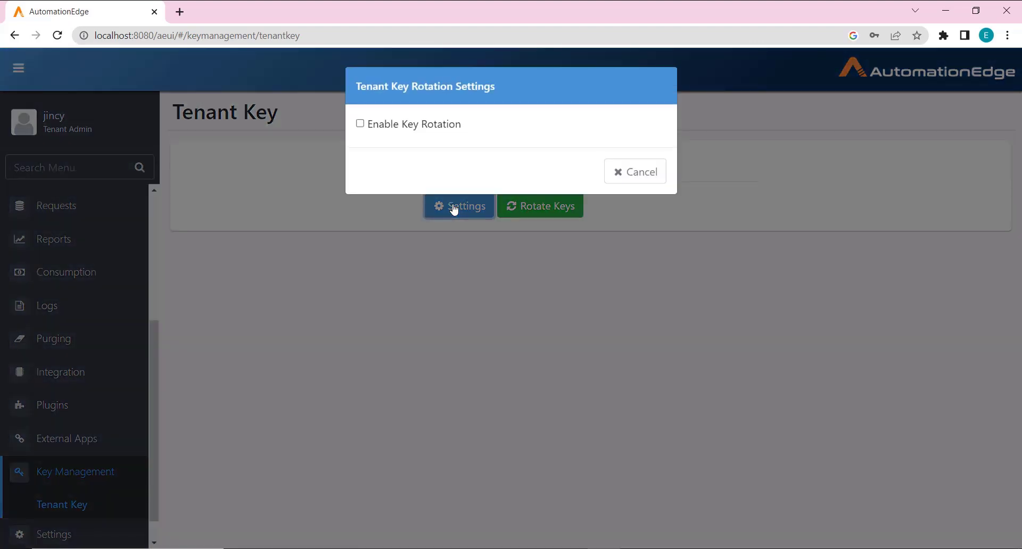
click(360, 125)
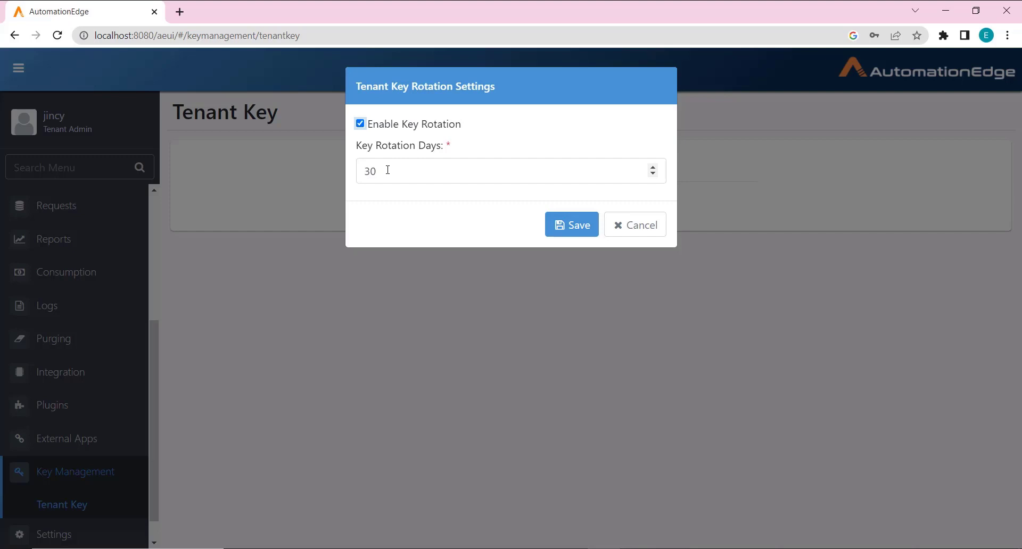
click(570, 232)
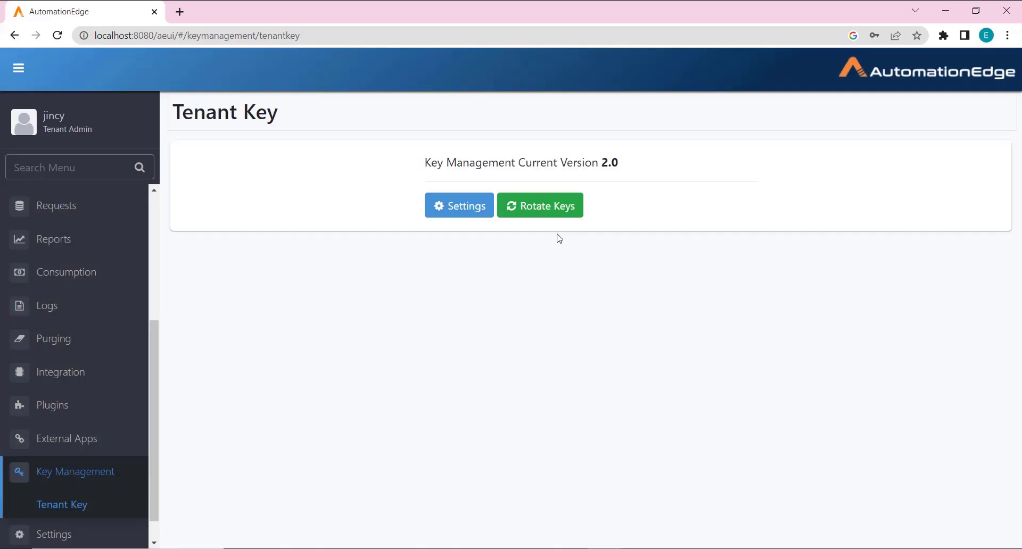
click(538, 210)
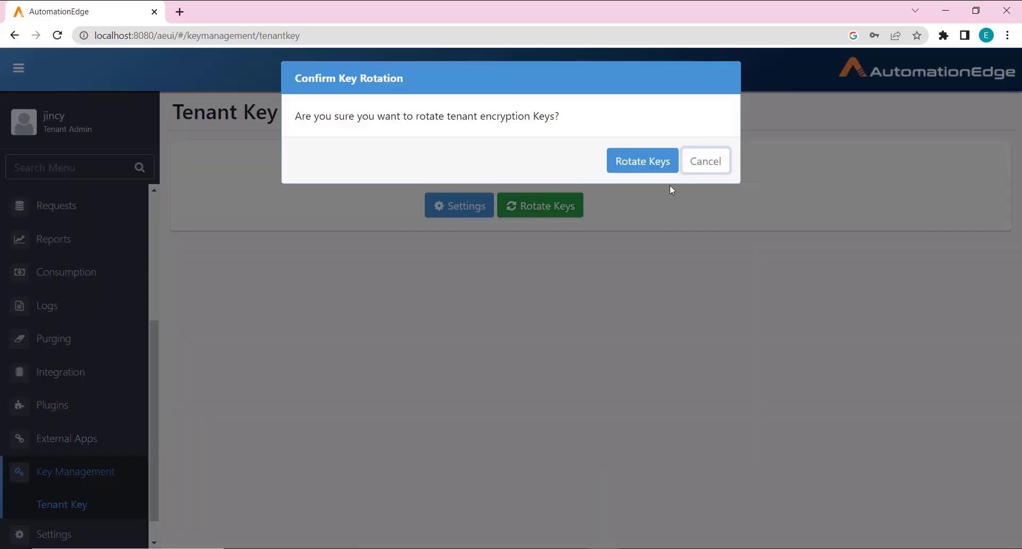
click(638, 171)
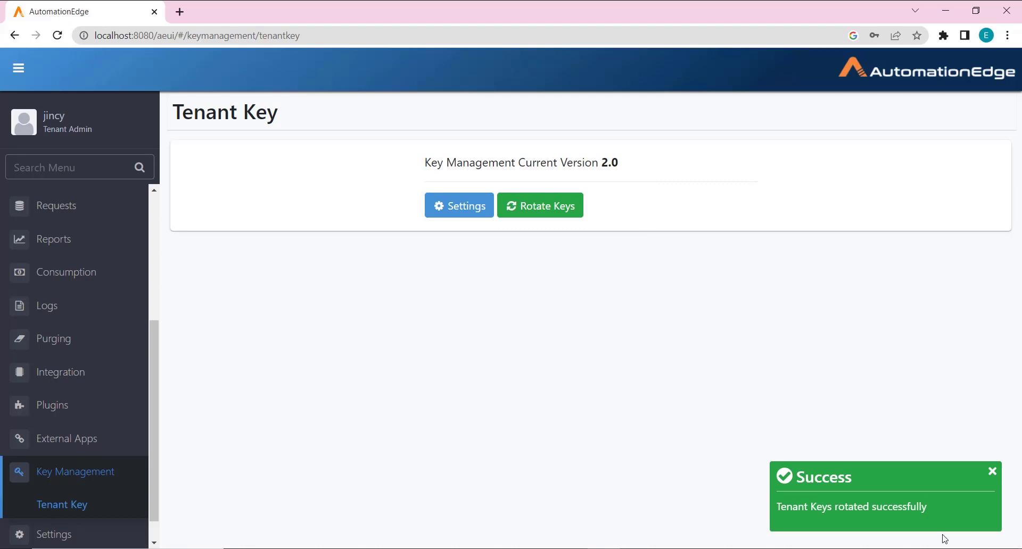